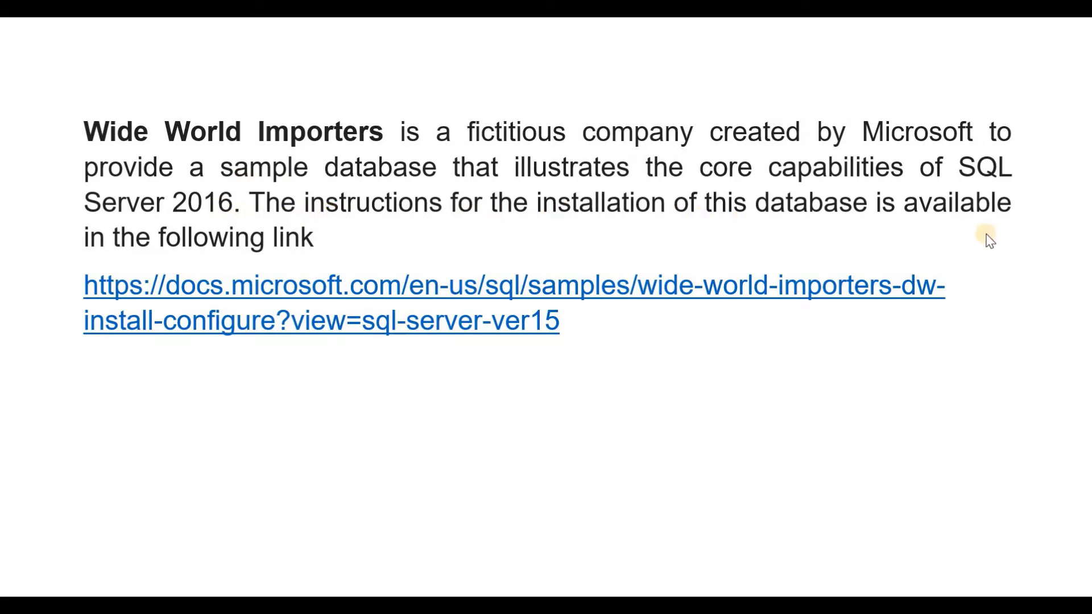
# Open the linked WideWorldImportersDW installation page and examine its download, install and configuration instructions
pyautogui.click(379, 295)
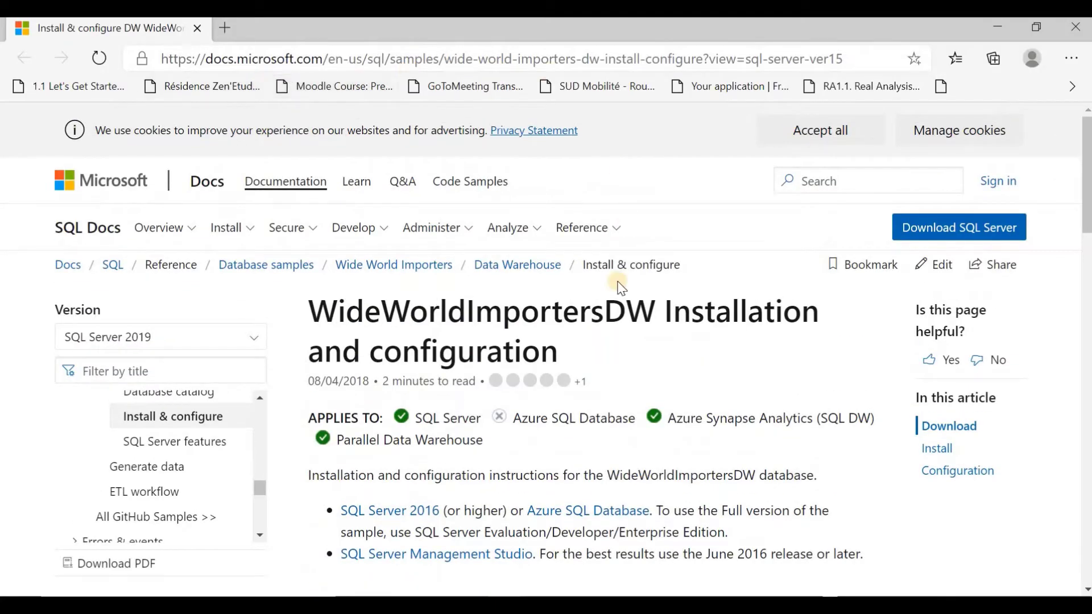
pyautogui.scroll(-1, 420, 270)
pyautogui.scroll(-1, 419, 270)
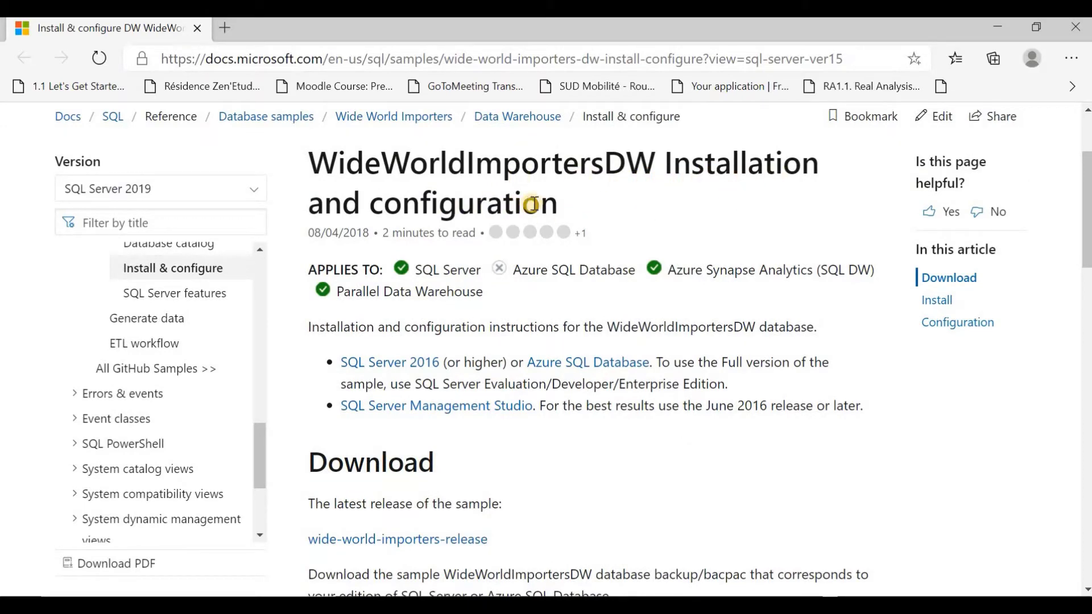
pyautogui.scroll(-1, 560, 360)
pyautogui.scroll(-8, 560, 359)
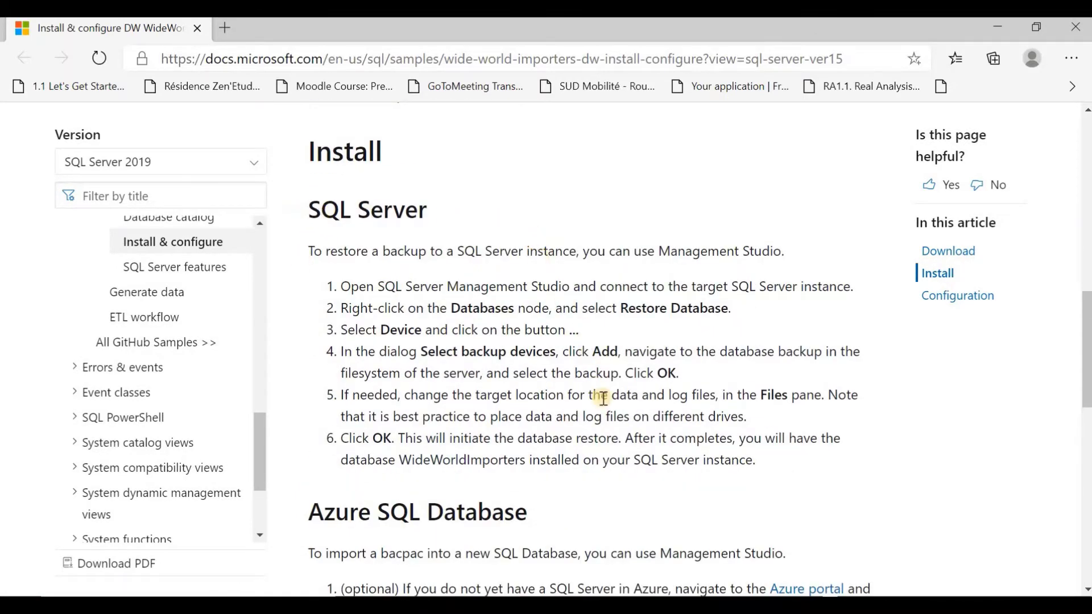
pyautogui.scroll(-8, 629, 408)
pyautogui.scroll(16, 636, 405)
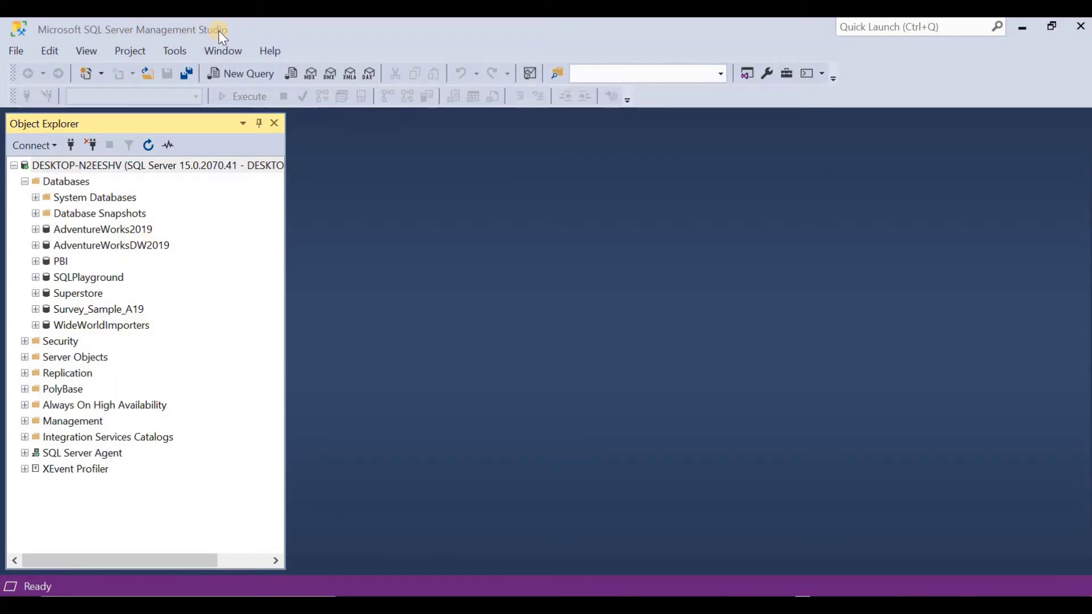
# In SQL Server Management Studio, expand the WideWorldImporters database and examine its list of tables
pyautogui.click(36, 326)
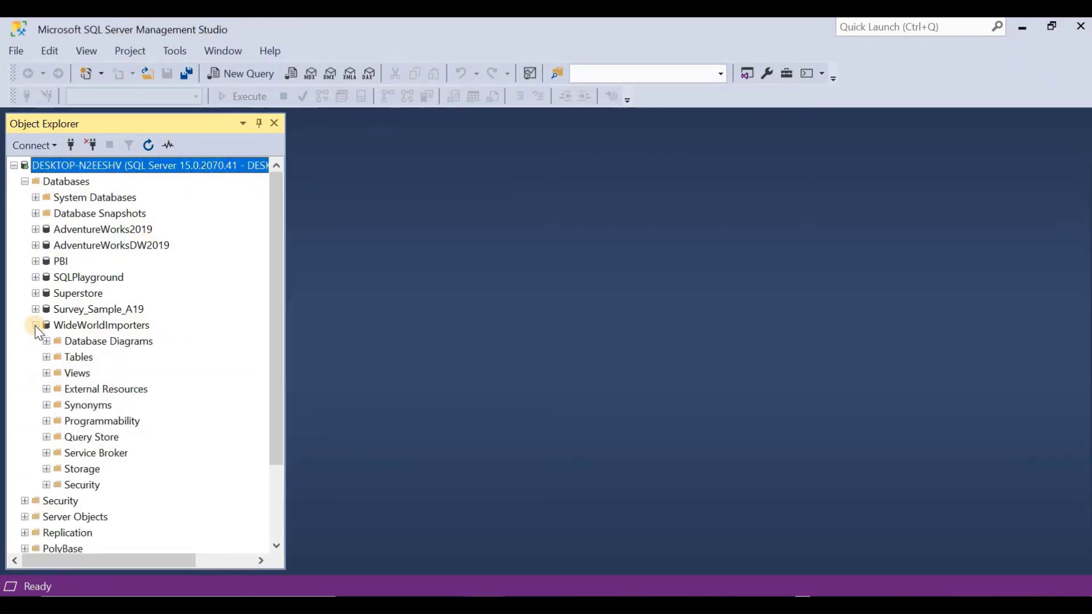
pyautogui.click(47, 357)
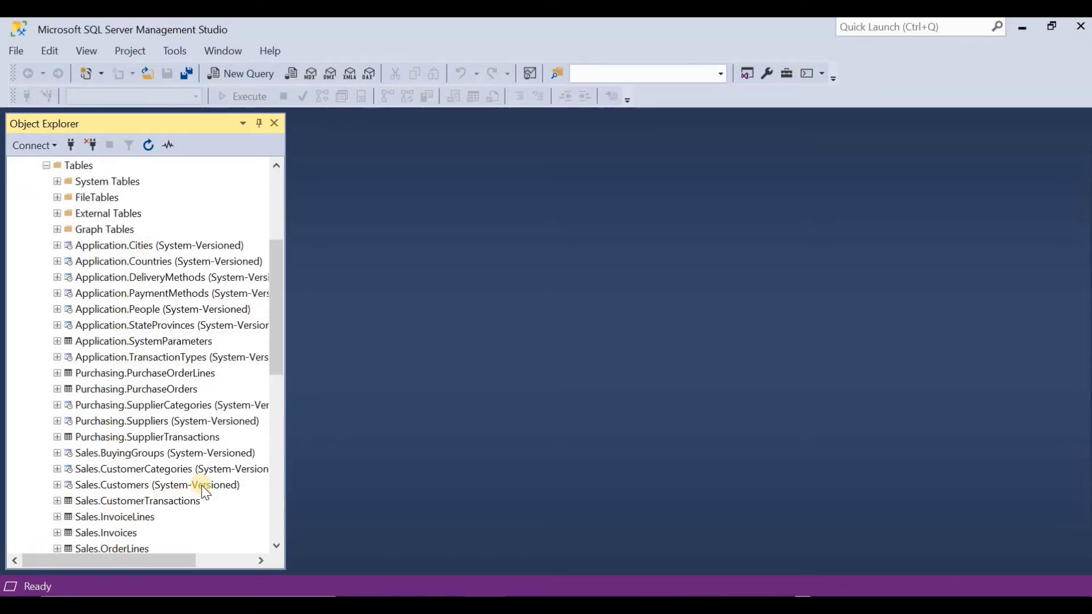
pyautogui.scroll(-1, 201, 486)
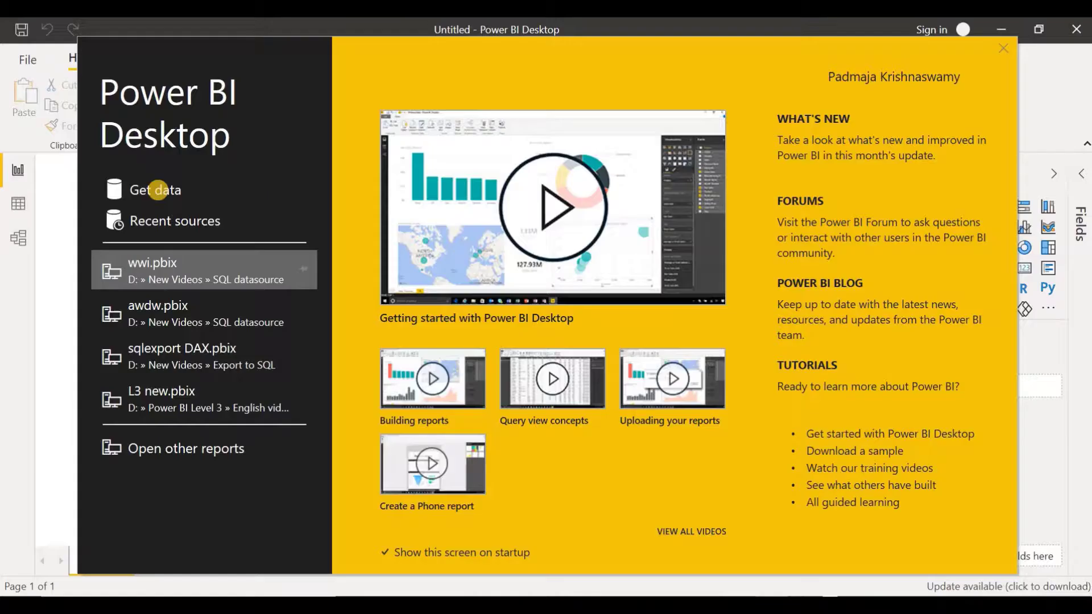
# Switch to Power BI Desktop and start a data connection with the SQL Server database connector
pyautogui.click(157, 191)
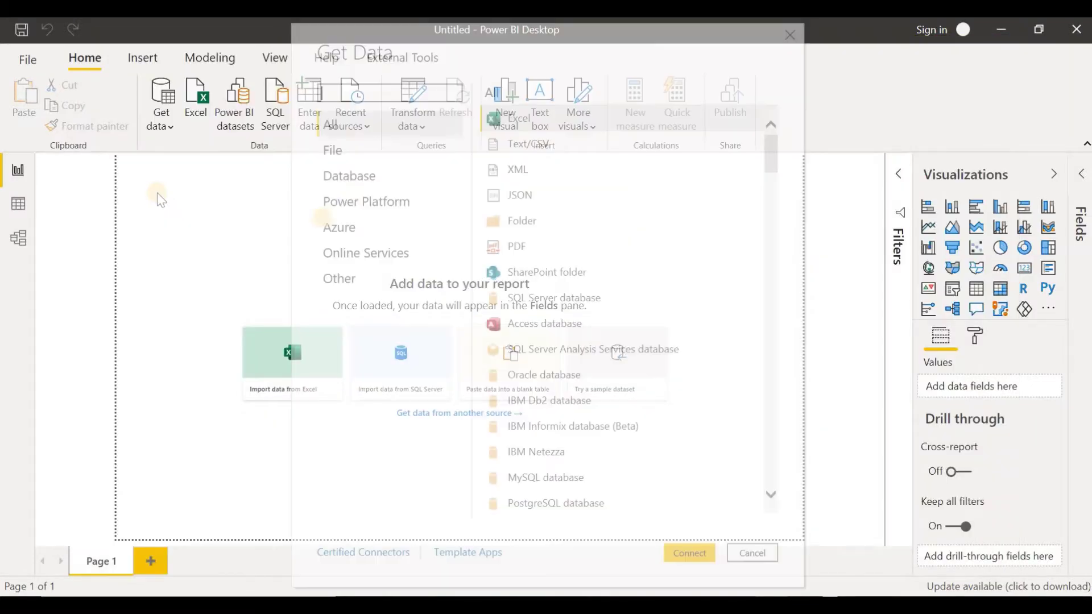
pyautogui.click(351, 177)
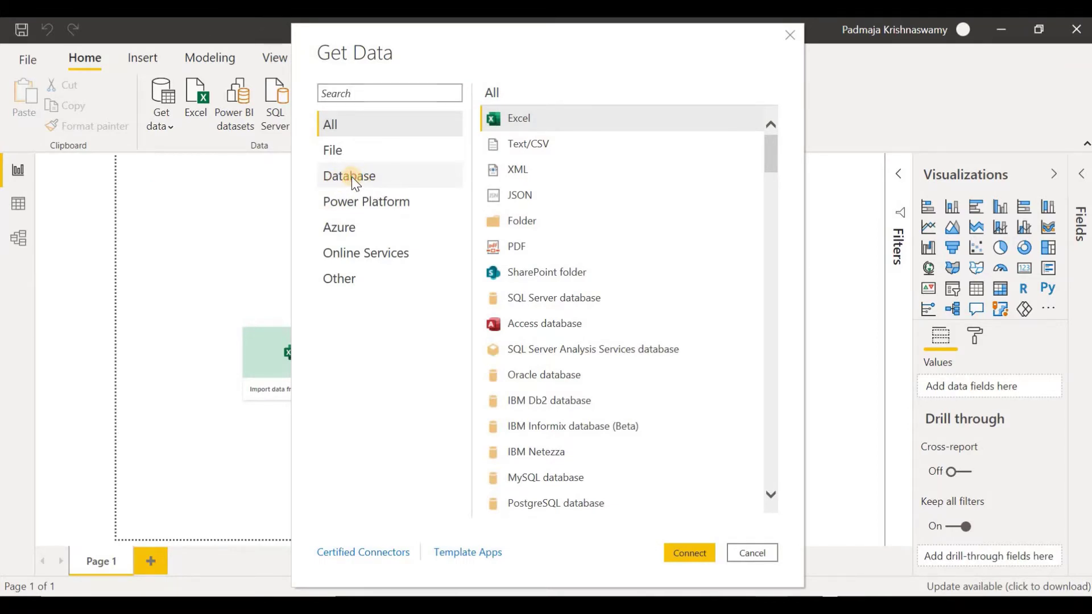
pyautogui.click(557, 118)
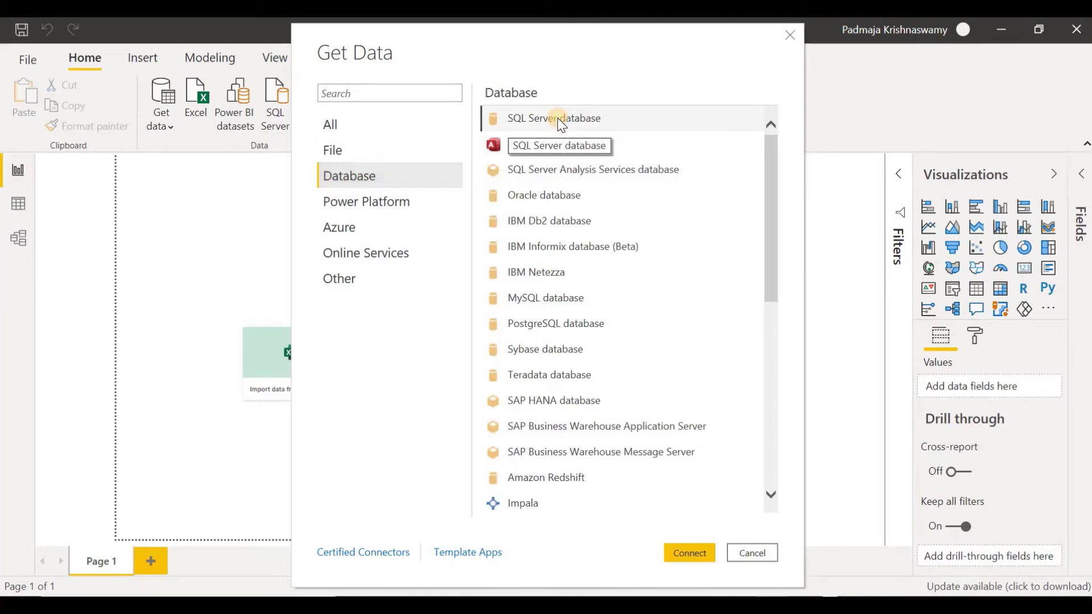
pyautogui.click(690, 553)
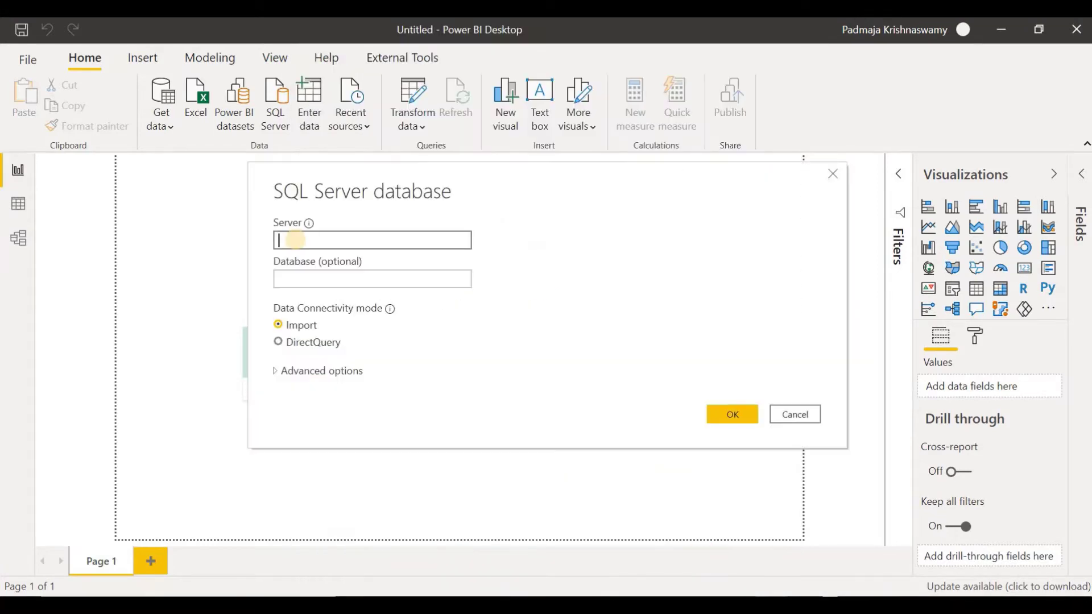
# Copy the server name DESKTOP-N2EESHV from the SQL Server Management Studio connection dialog and connect Power BI to it in Import mode
pyautogui.click(297, 239)
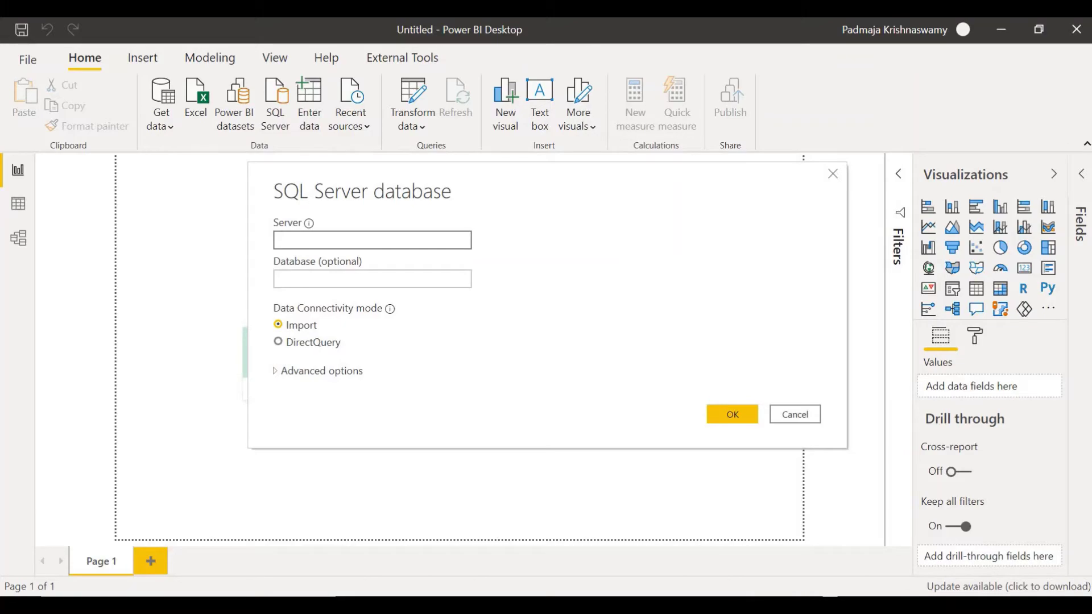
pyautogui.hotkey('alt', 'Tab')
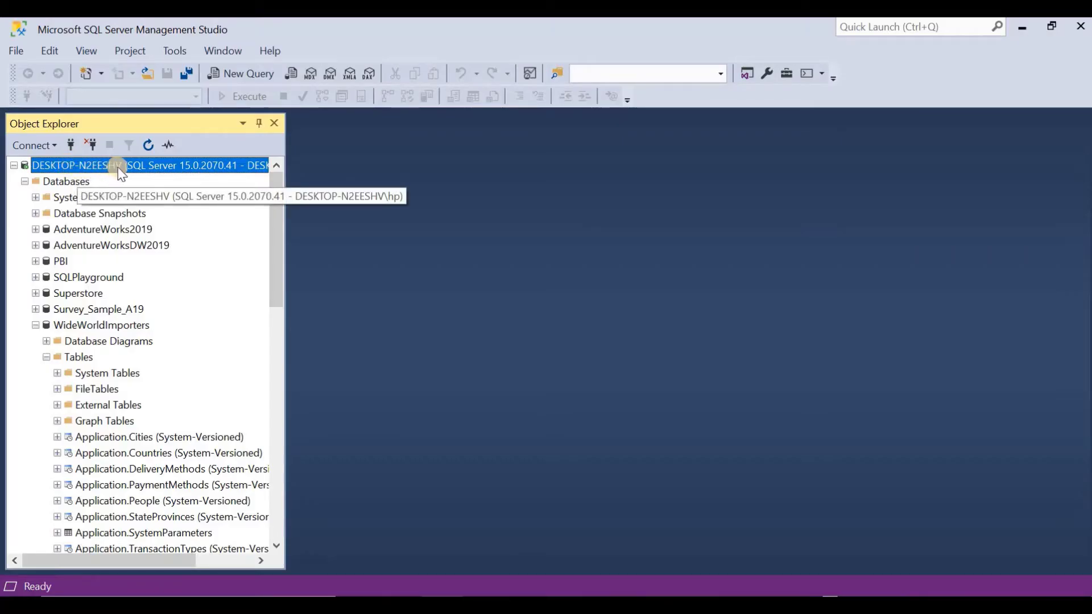
pyautogui.click(33, 146)
pyautogui.click(60, 163)
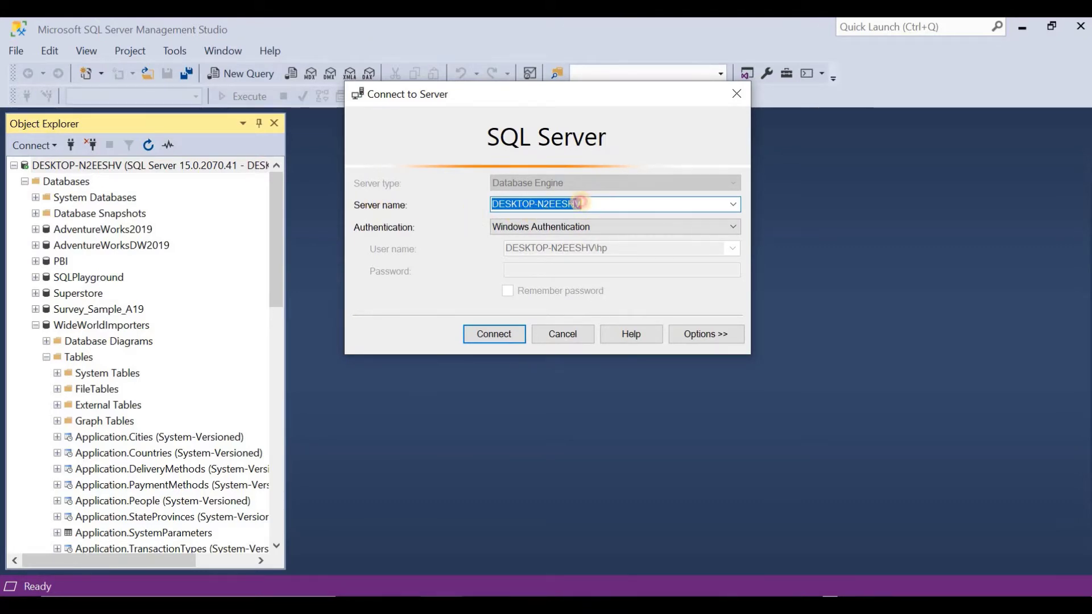
pyautogui.click(489, 204)
pyautogui.press('Return')
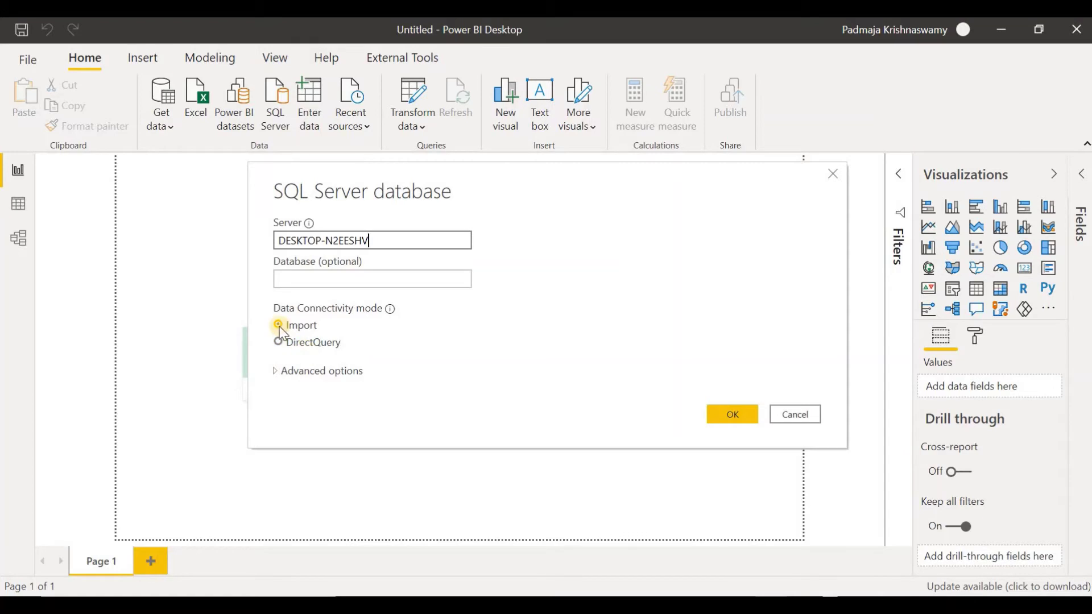
pyautogui.click(730, 416)
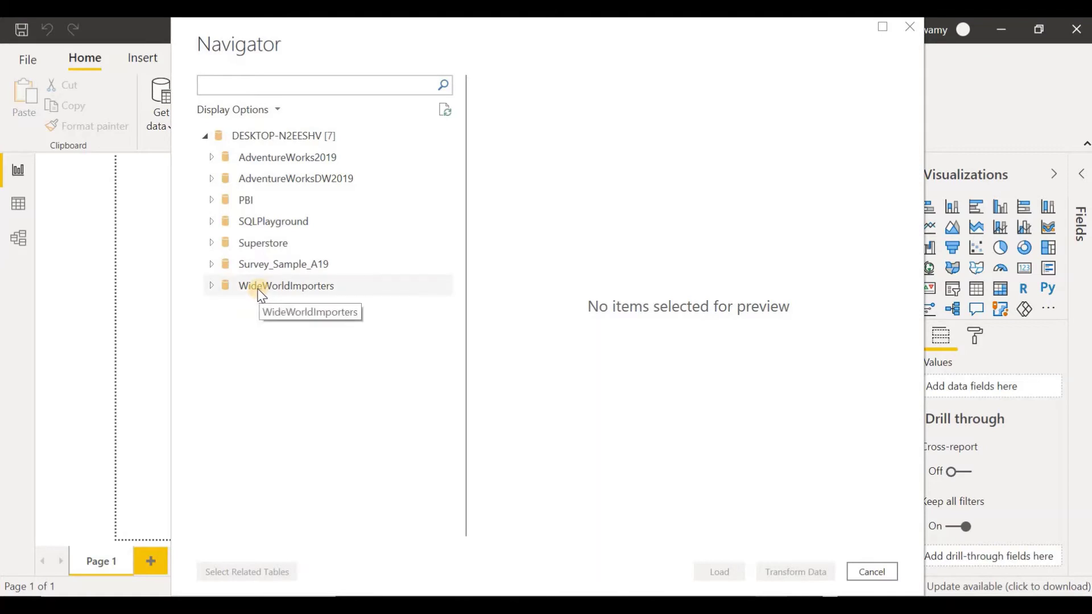
# Expand the WideWorldImporters database in the Navigator and select the Sales.Customers table
pyautogui.click(211, 285)
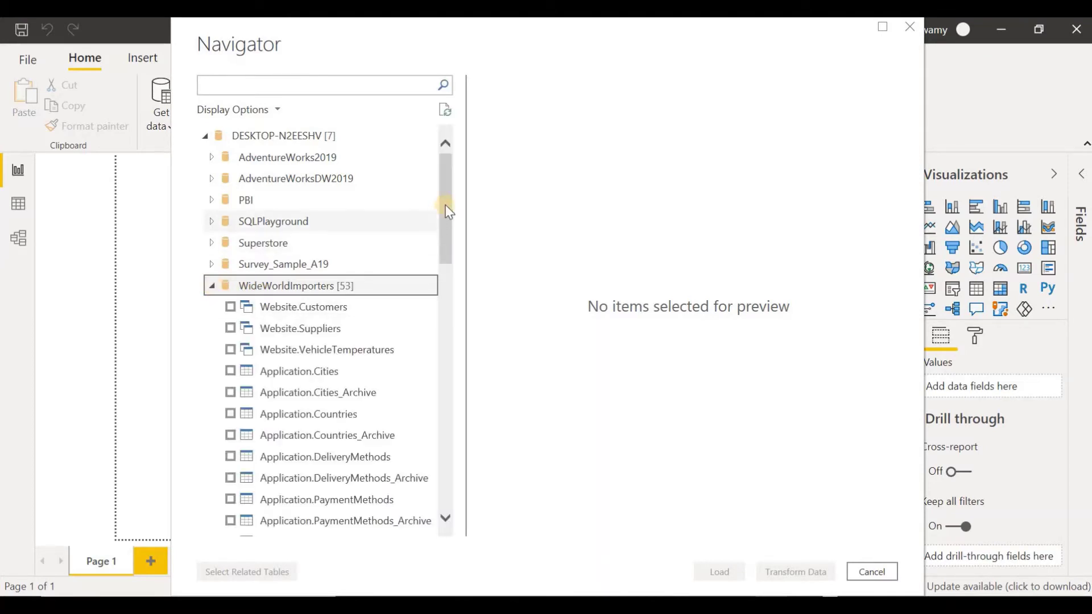
pyautogui.moveTo(446, 211); pyautogui.dragTo(446, 378)
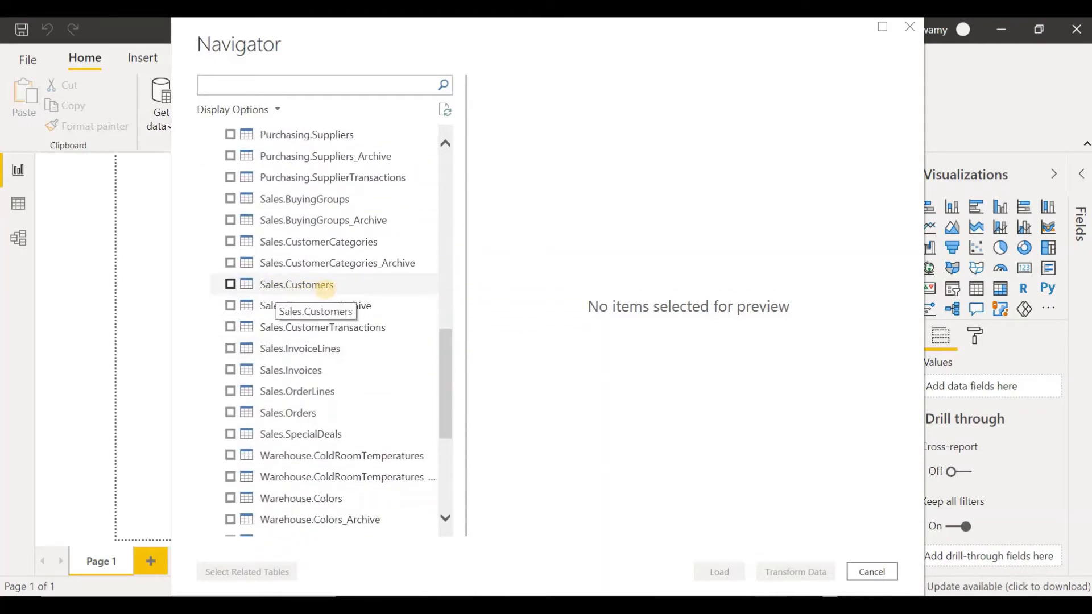
pyautogui.click(230, 284)
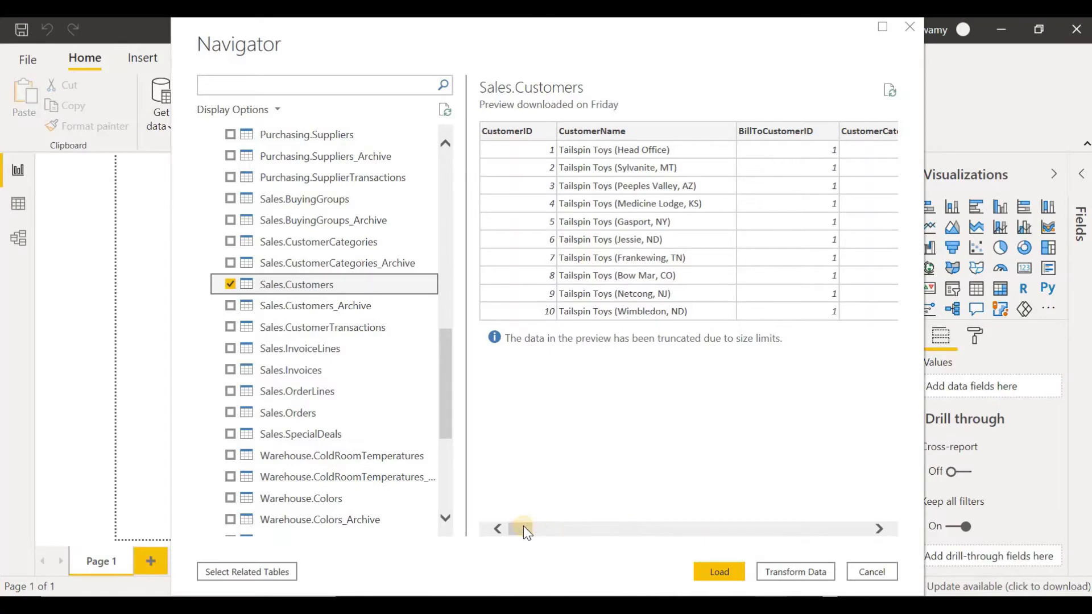
# Look through the Sales.Customers preview columns, add all related tables to the selection and open them for transformation in Power Query Editor
pyautogui.moveTo(526, 532); pyautogui.dragTo(542, 531)
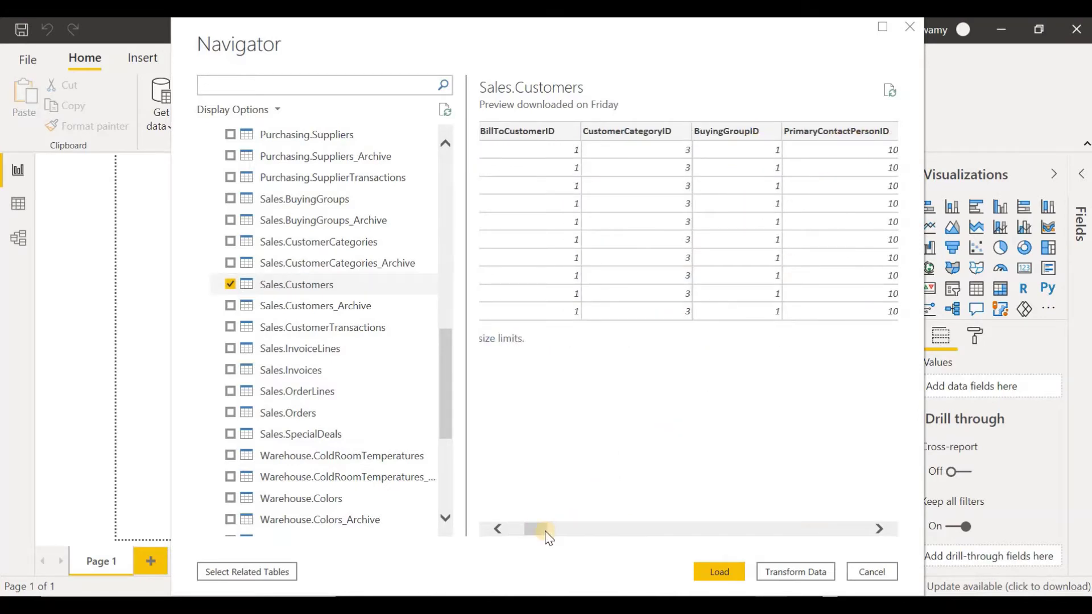
pyautogui.click(564, 529)
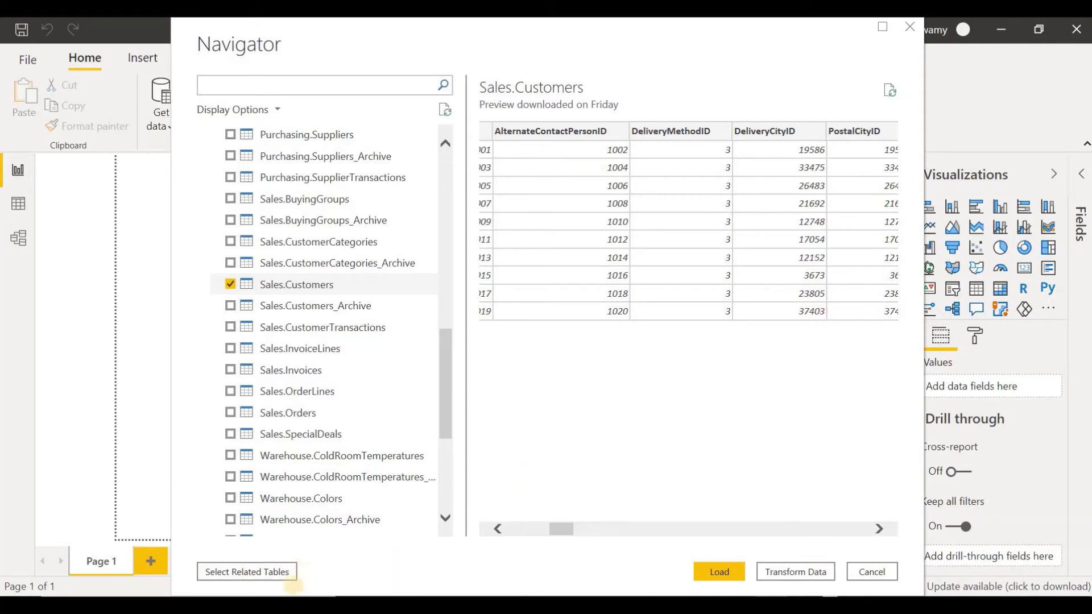
pyautogui.click(258, 576)
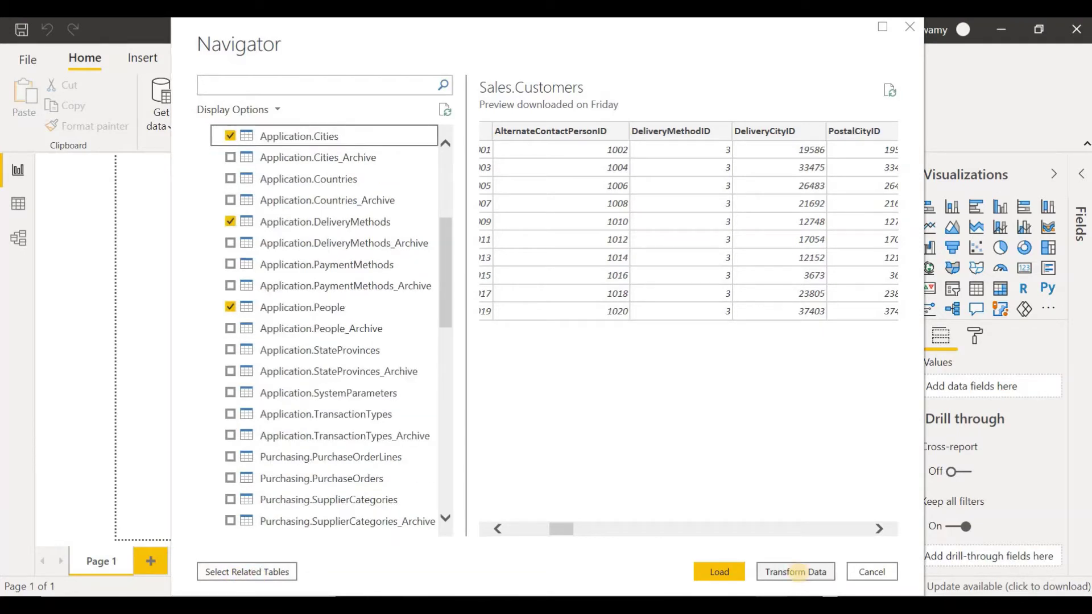
pyautogui.click(802, 573)
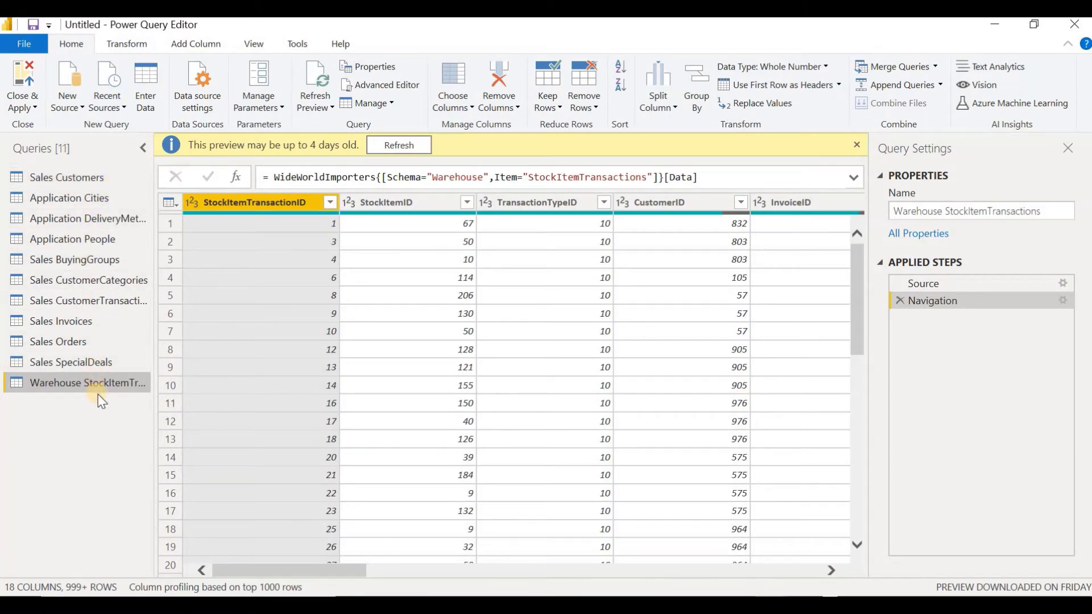
# In the Sales Customers query, expand the Application.Cities(DeliveryCityID) column to only the CityName field
pyautogui.click(67, 177)
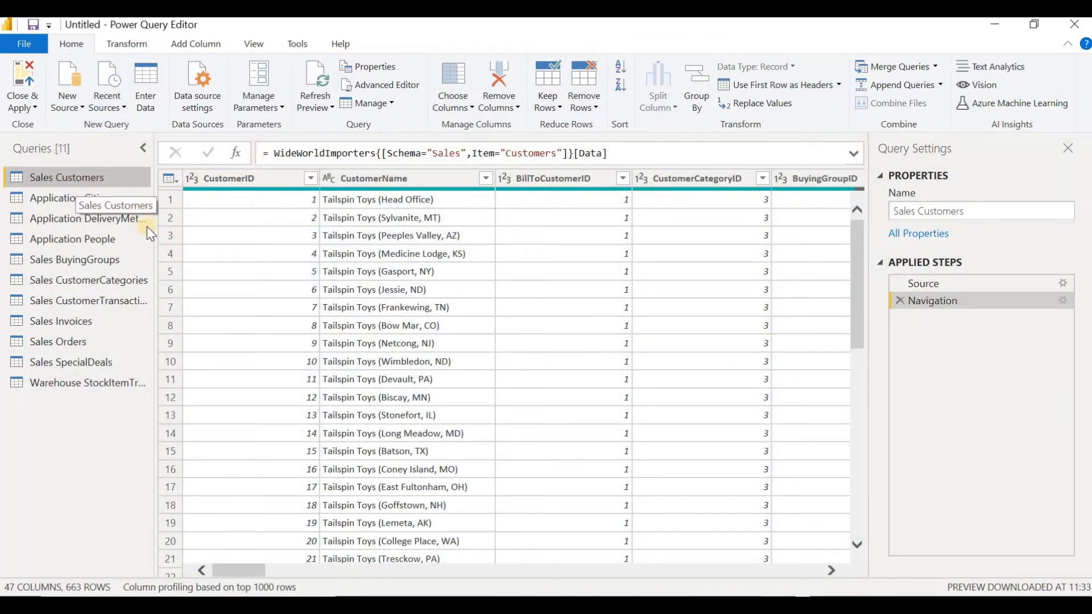
pyautogui.moveTo(230, 571); pyautogui.dragTo(301, 573)
pyautogui.moveTo(309, 575); pyautogui.dragTo(432, 262)
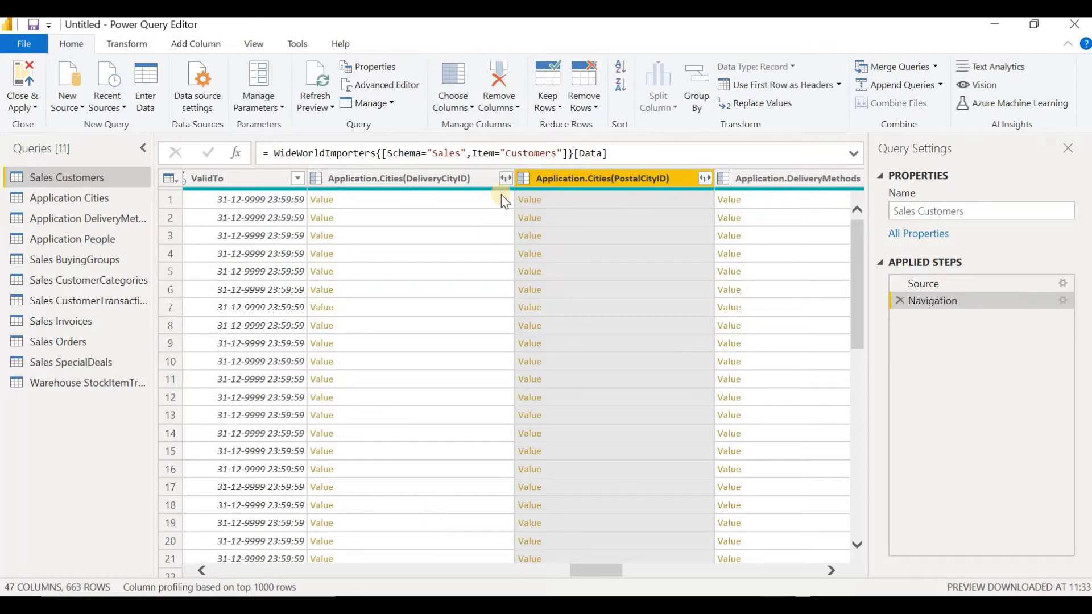
pyautogui.click(506, 179)
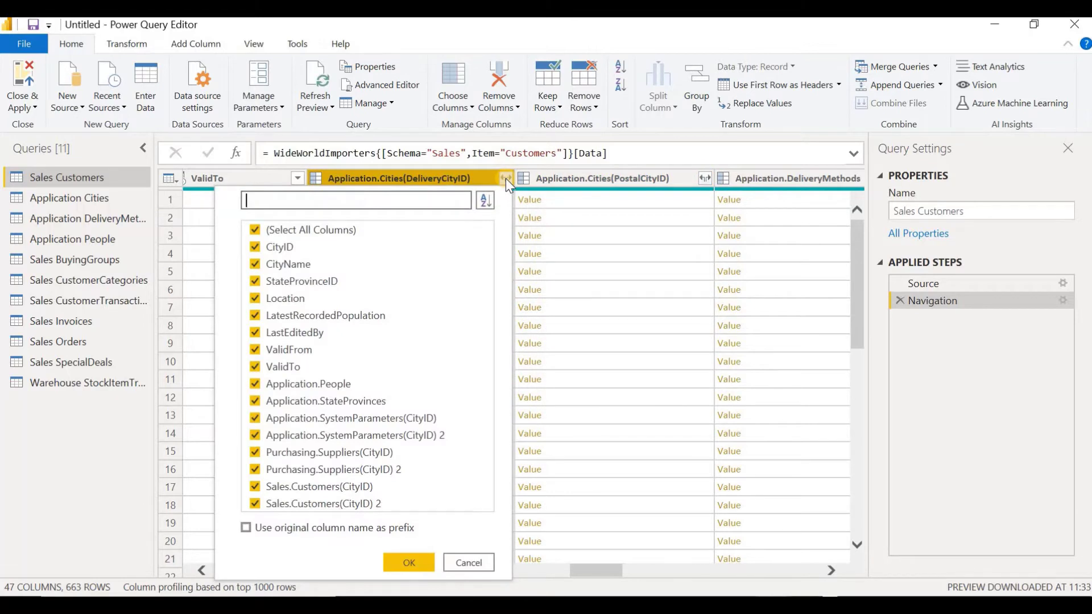
pyautogui.click(257, 230)
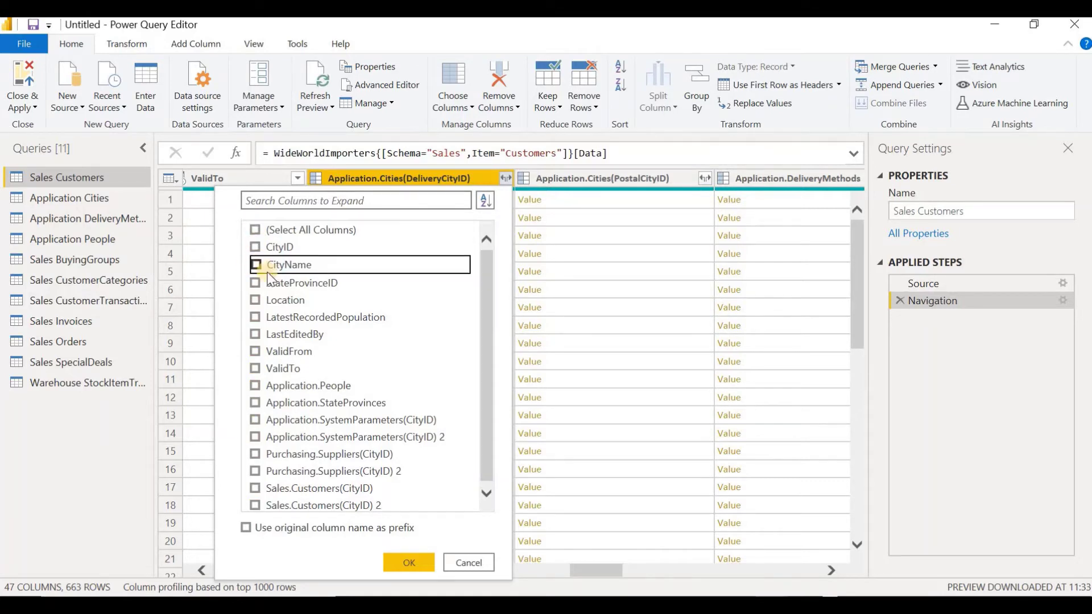
pyautogui.click(266, 270)
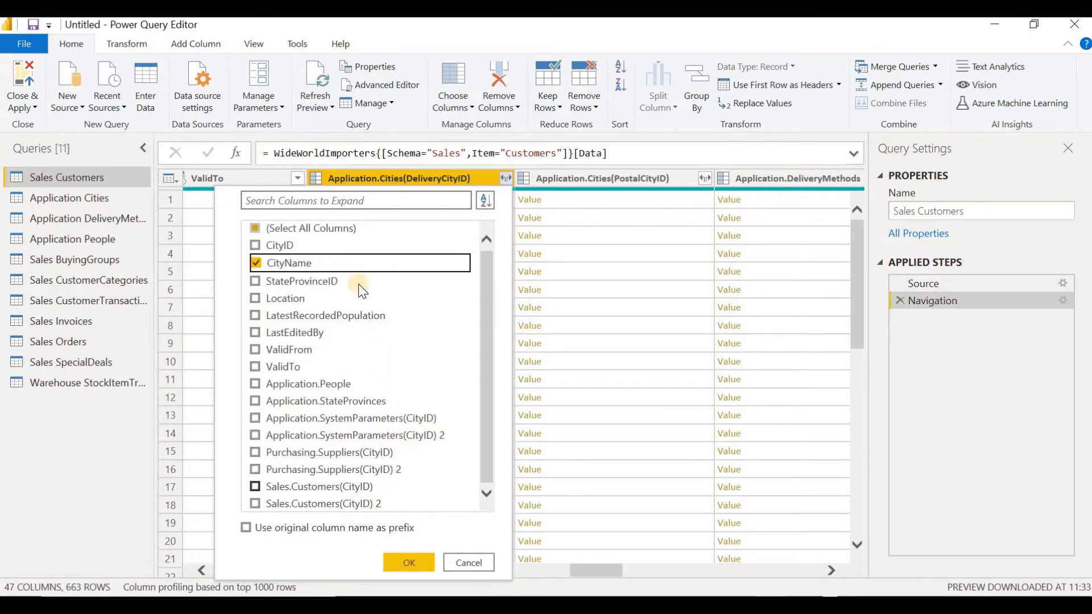
pyautogui.click(411, 563)
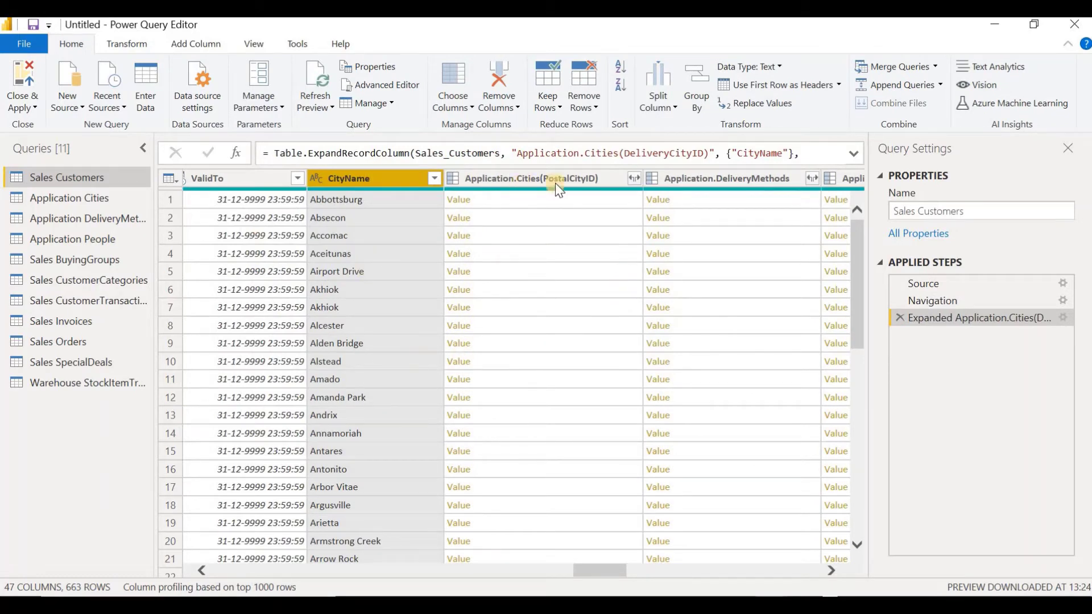
# Remove the Application.Cities(PostalCityID), Application.DeliveryMethods, Application.People(AlternateContactPersonID) and Application.People(LastEditedBy) columns from the Sales Customers query
pyautogui.click(634, 179)
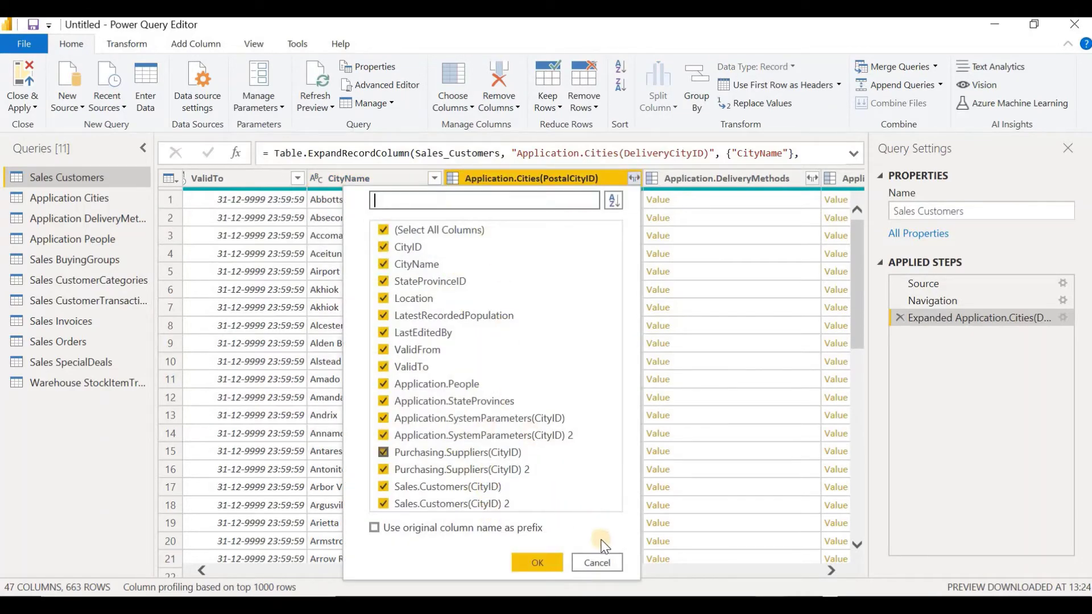
pyautogui.click(607, 563)
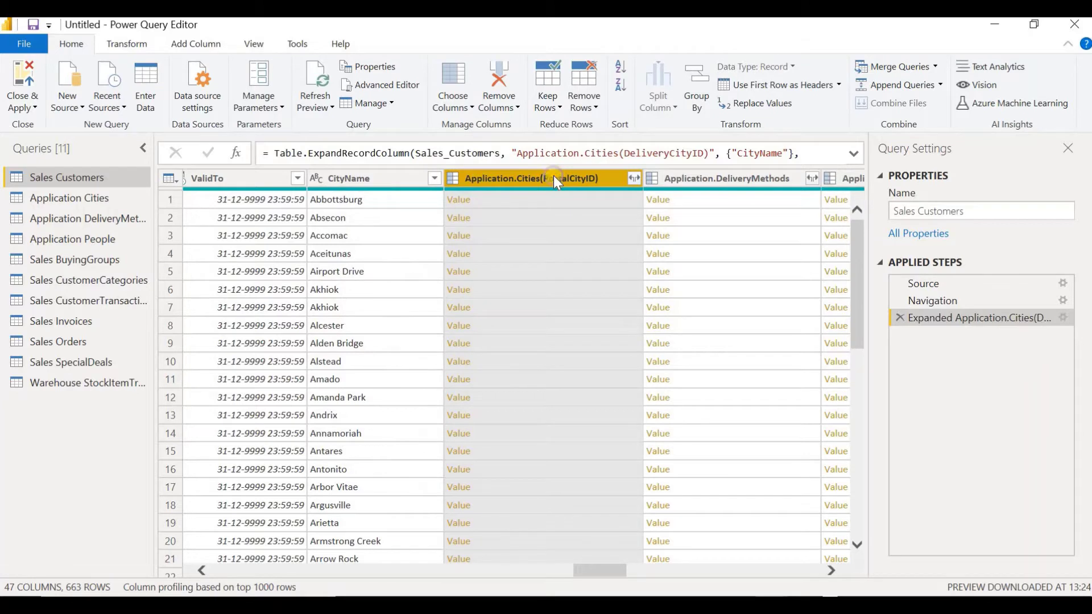
pyautogui.rightClick(557, 181)
pyautogui.click(618, 206)
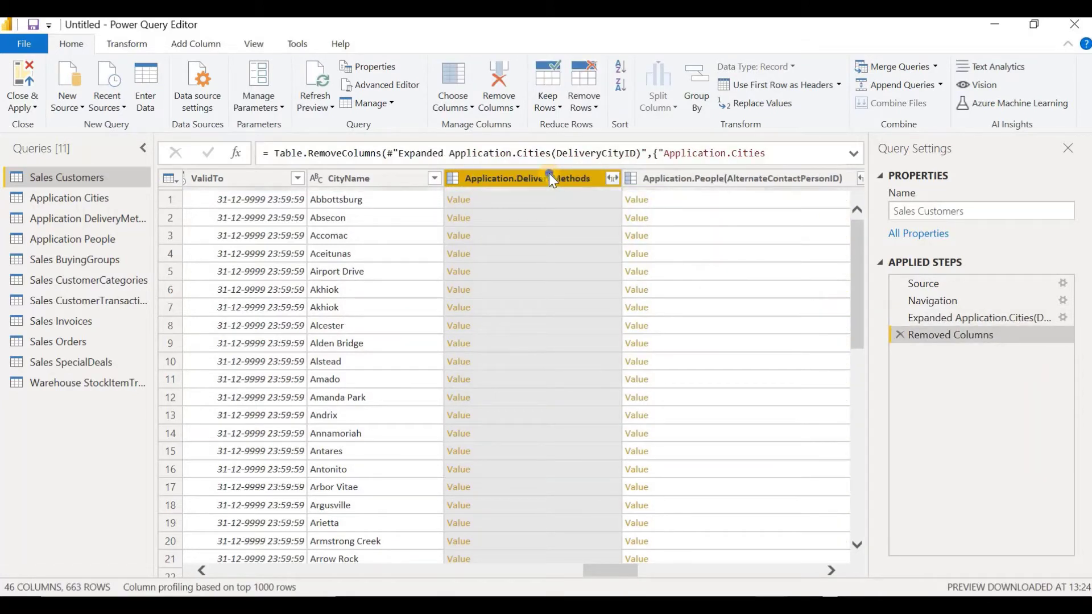
pyautogui.rightClick(549, 174)
pyautogui.click(587, 202)
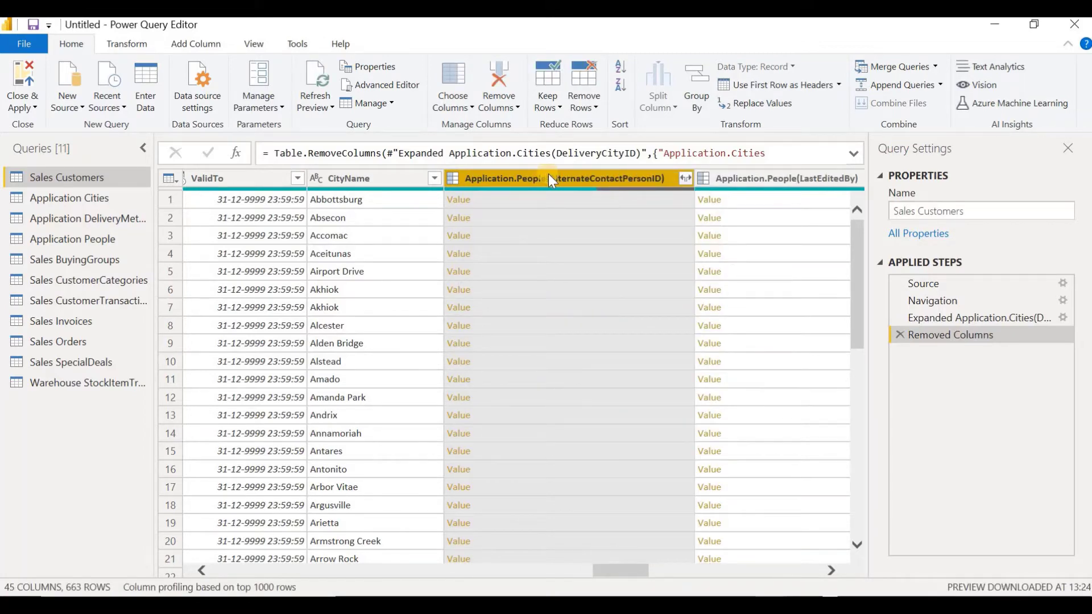
pyautogui.rightClick(548, 173)
pyautogui.click(576, 201)
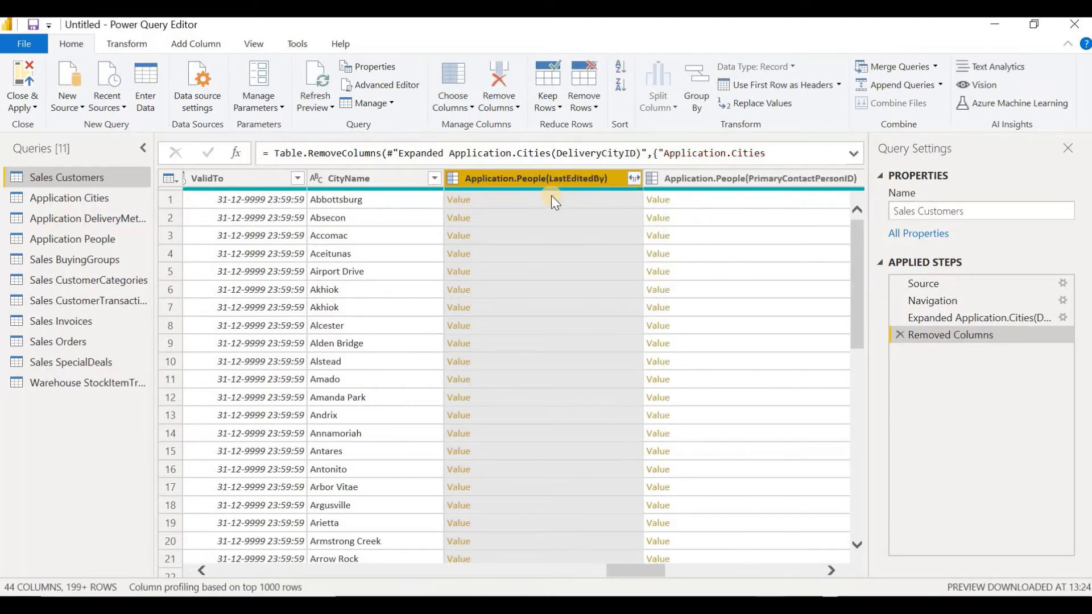
pyautogui.rightClick(528, 179)
pyautogui.click(635, 220)
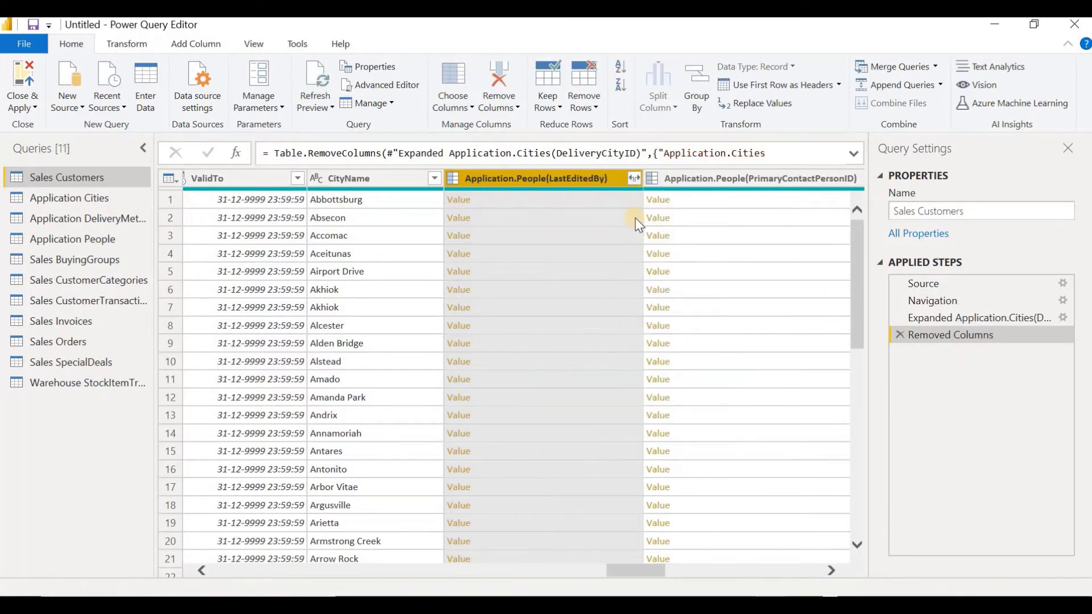
# Remove the Application.People(LastEditedBy), Application.People(PrimaryContactPersonID) and Sales.BuyingGroups columns from the Sales Customers query
pyautogui.rightClick(573, 180)
pyautogui.click(604, 212)
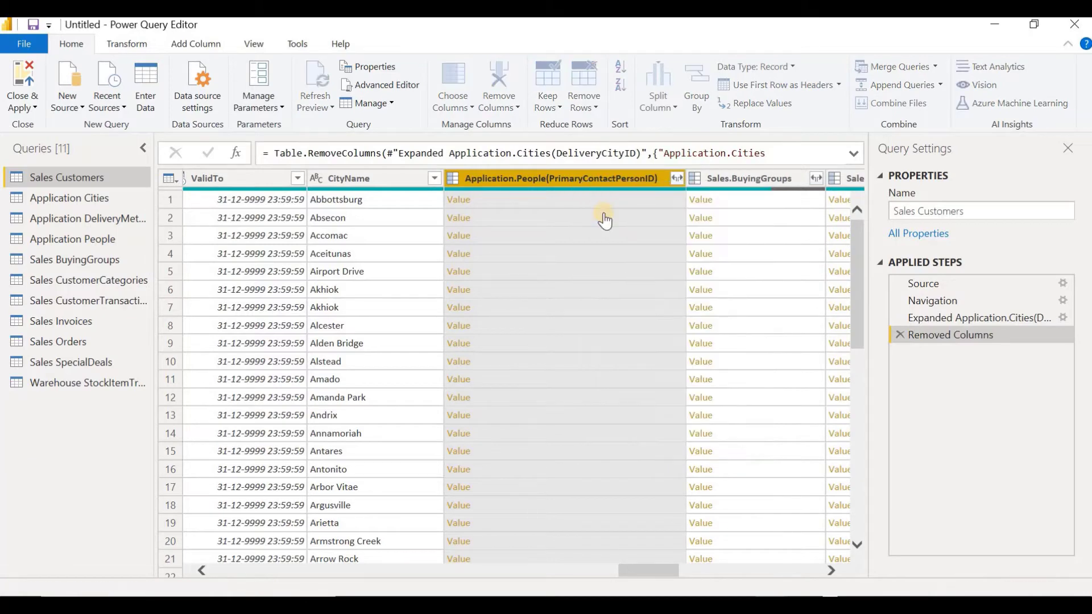
pyautogui.rightClick(524, 180)
pyautogui.click(559, 204)
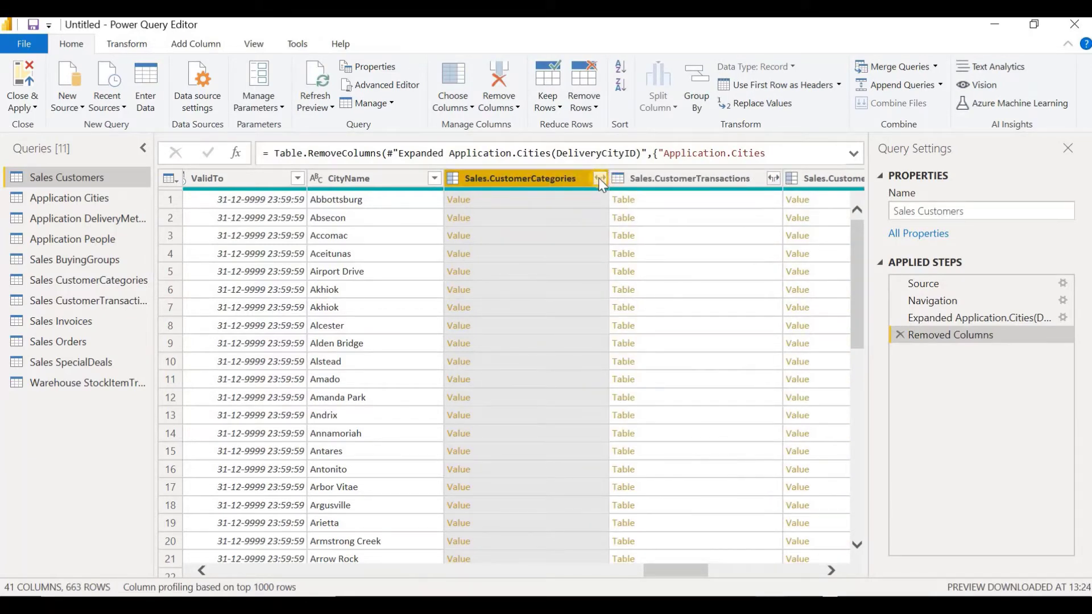
# Expand the Sales.CustomerCategories column to only the CustomerCategoryName field, without the original column name as prefix
pyautogui.click(599, 178)
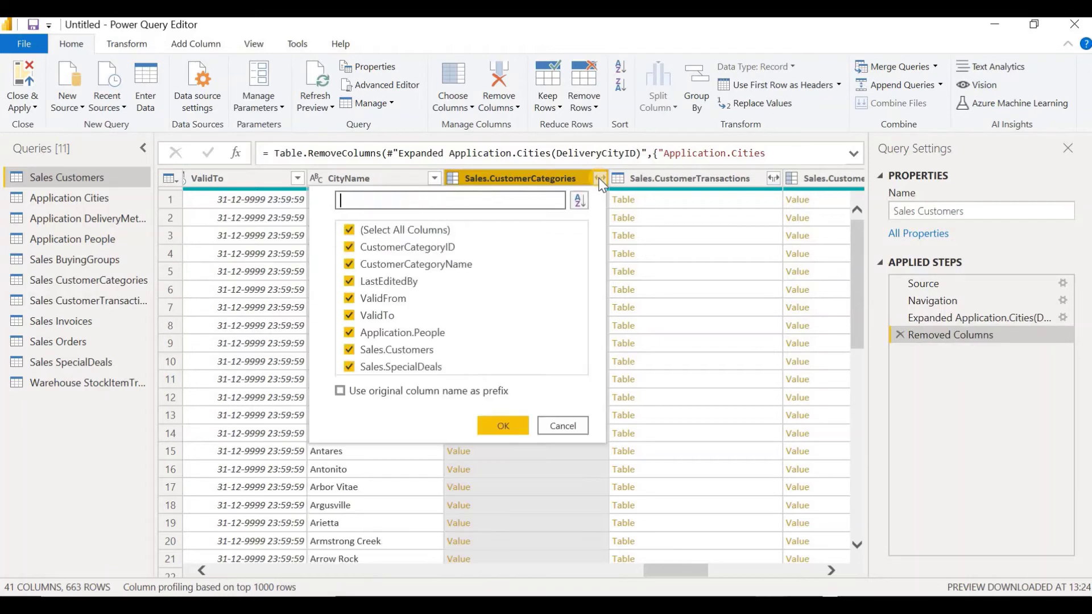
pyautogui.click(350, 230)
pyautogui.click(349, 265)
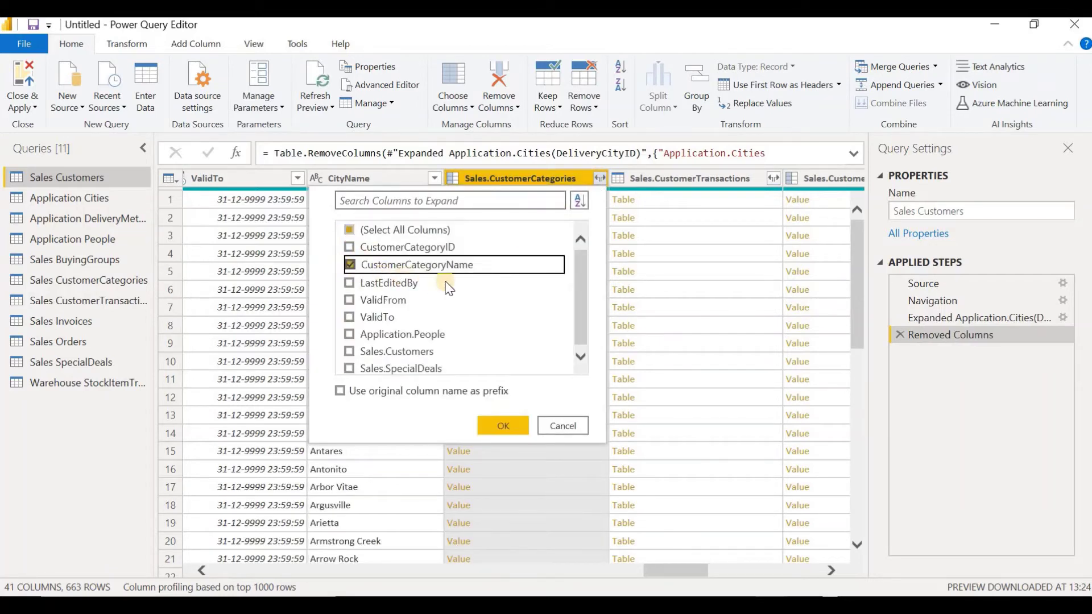
pyautogui.scroll(-1, 509, 288)
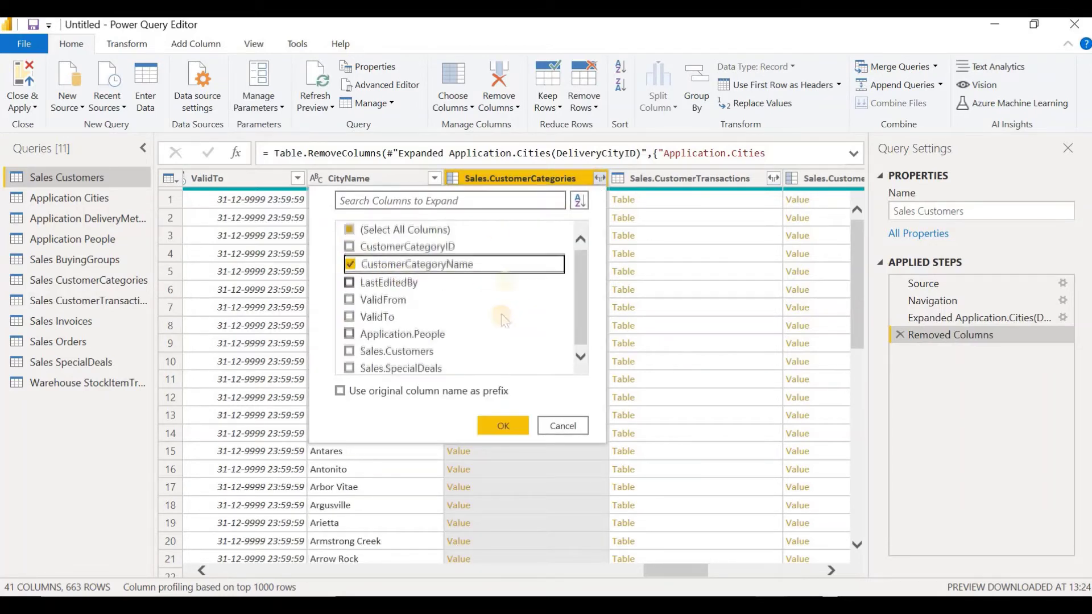
pyautogui.click(500, 425)
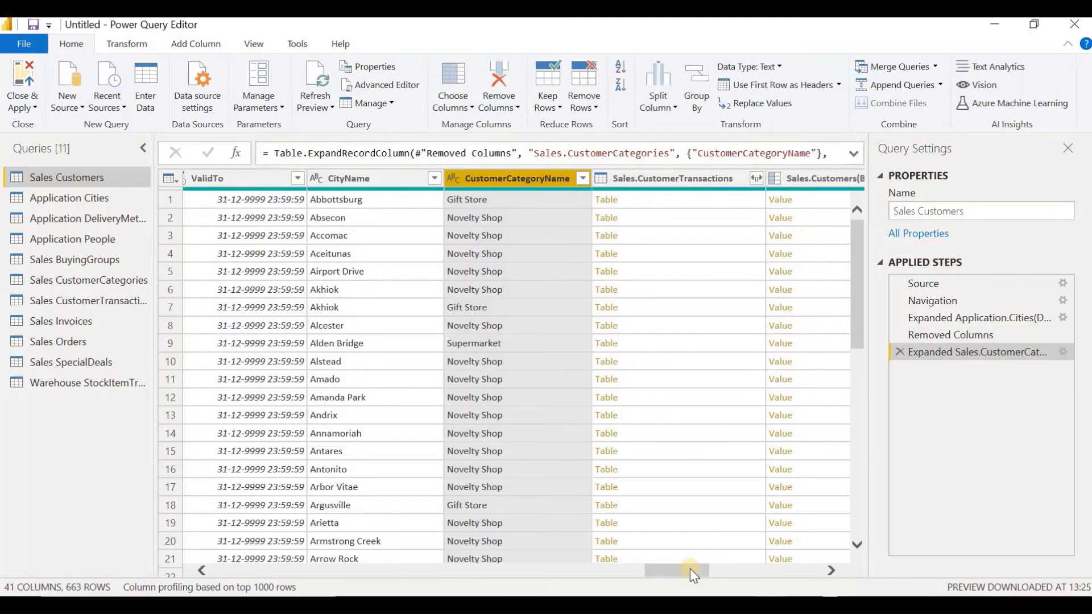
# Expand the Sales.CustomerTransactions column to only the TransactionDate and TransactionAmount fields
pyautogui.moveTo(697, 567); pyautogui.dragTo(727, 566)
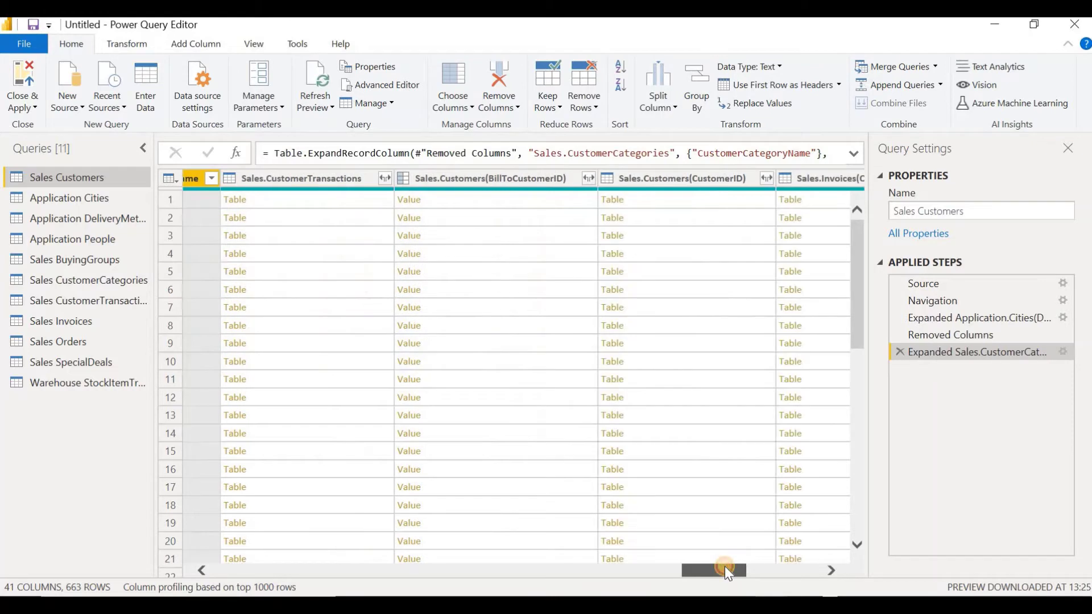
pyautogui.click(407, 178)
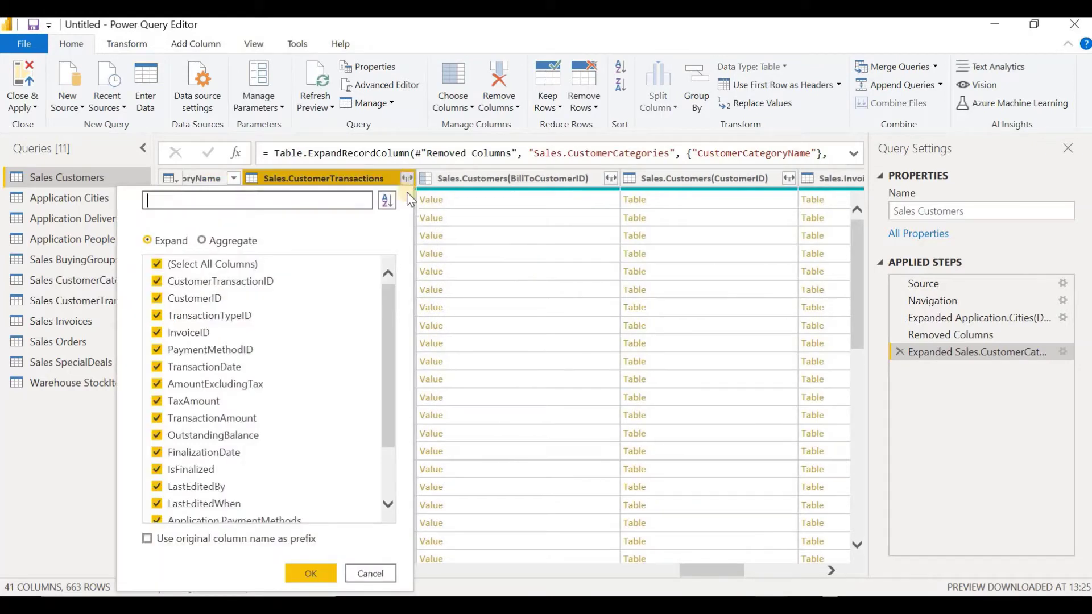
pyautogui.click(157, 264)
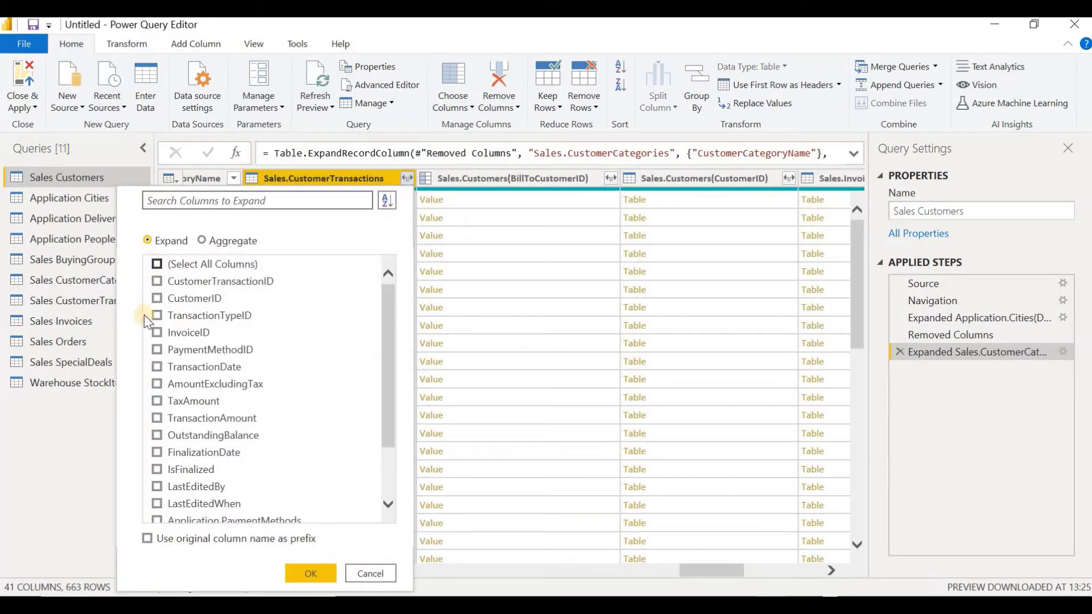
pyautogui.click(157, 364)
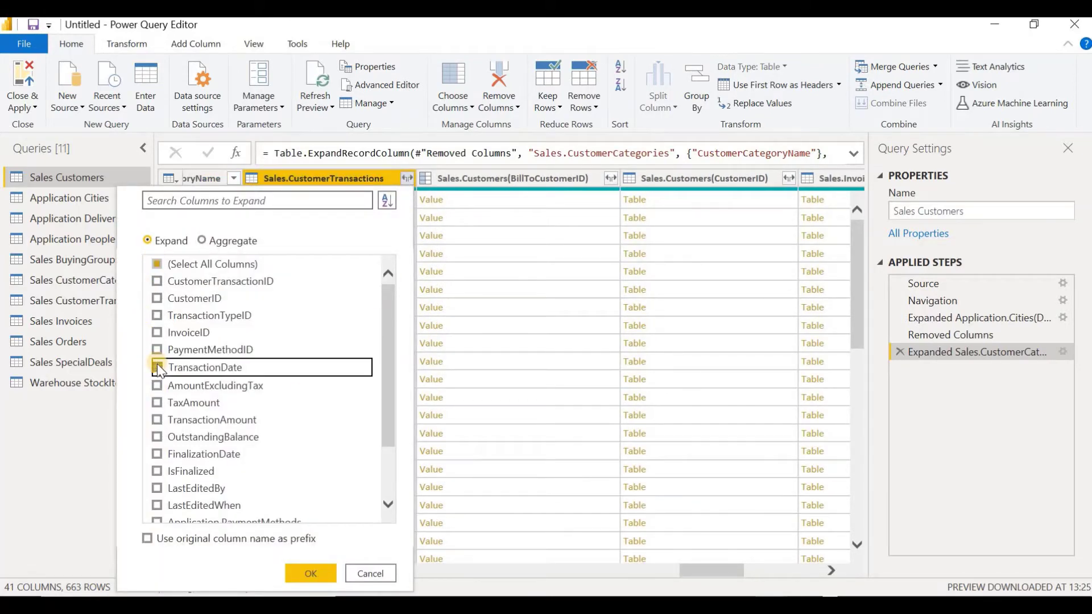
pyautogui.click(156, 420)
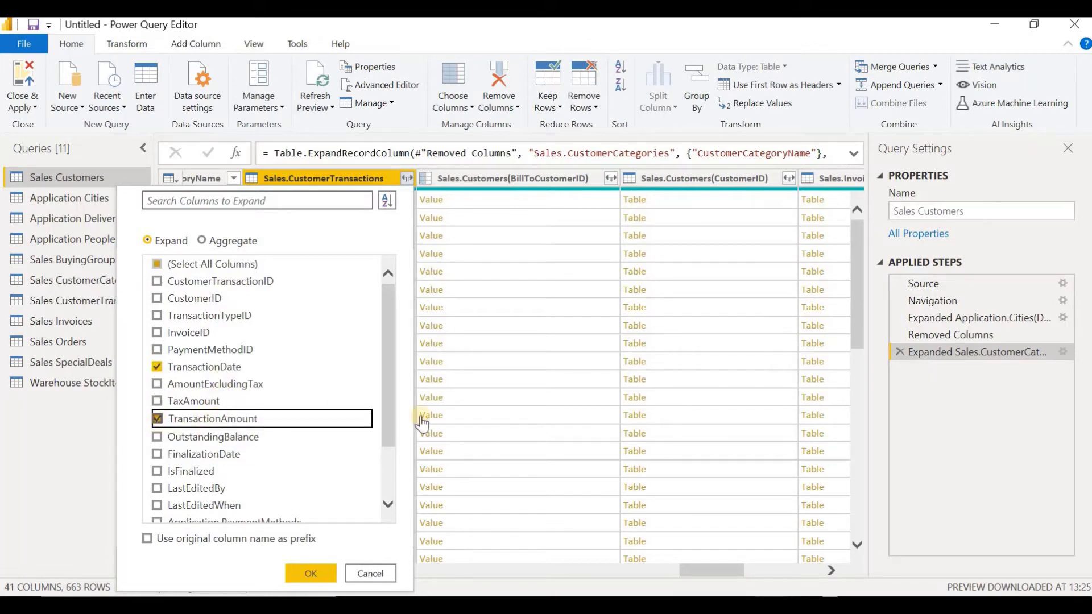
pyautogui.scroll(-2, 268, 365)
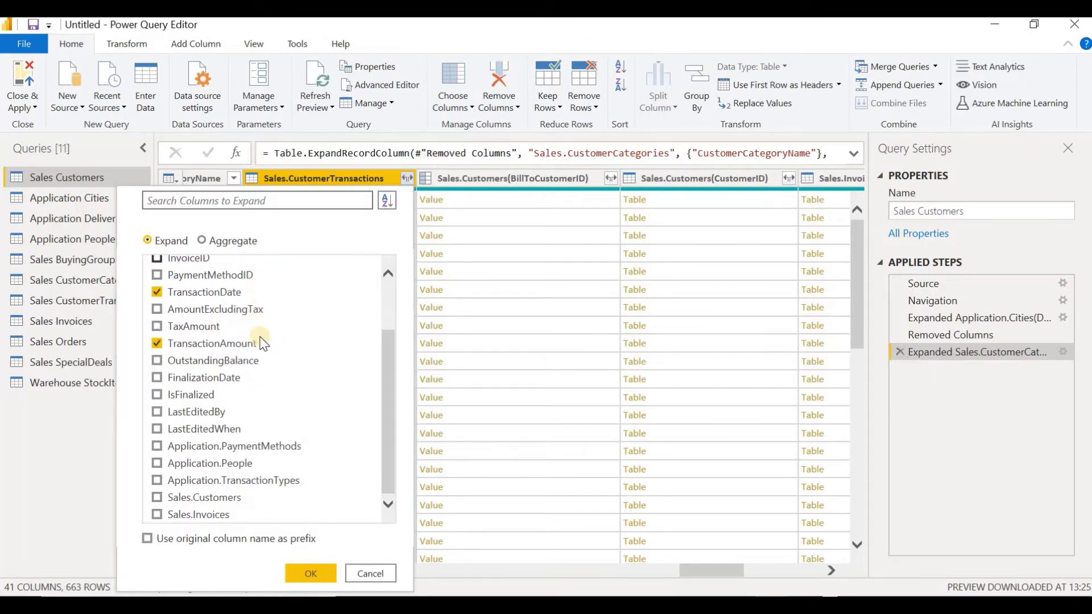
pyautogui.click(307, 572)
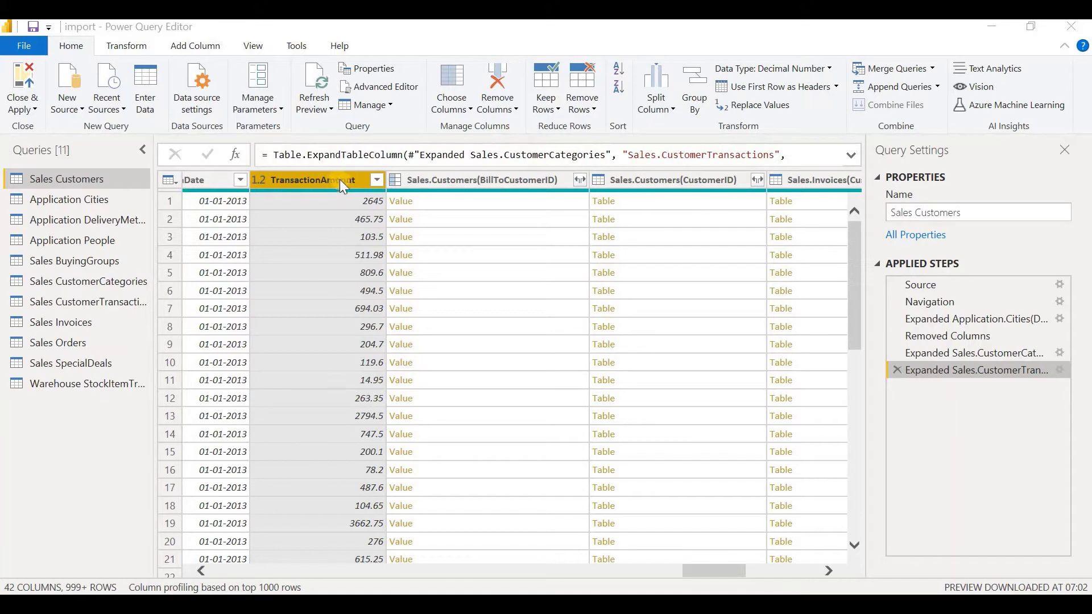
# Filter the TransactionAmount column to keep rows greater than 0 and check the complete list of its remaining values
pyautogui.click(377, 181)
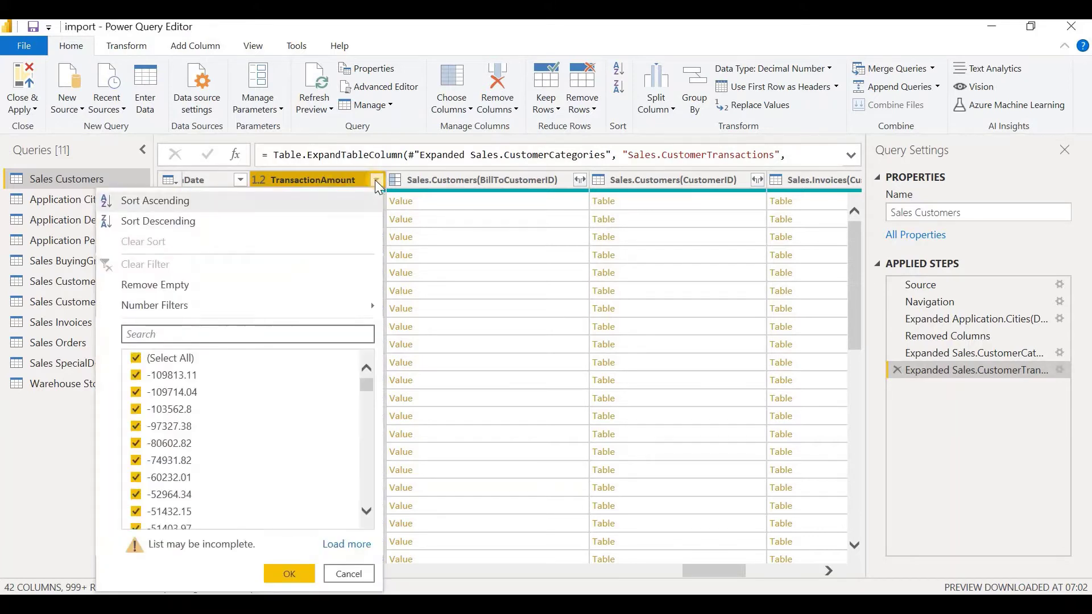
pyautogui.moveTo(222, 309)
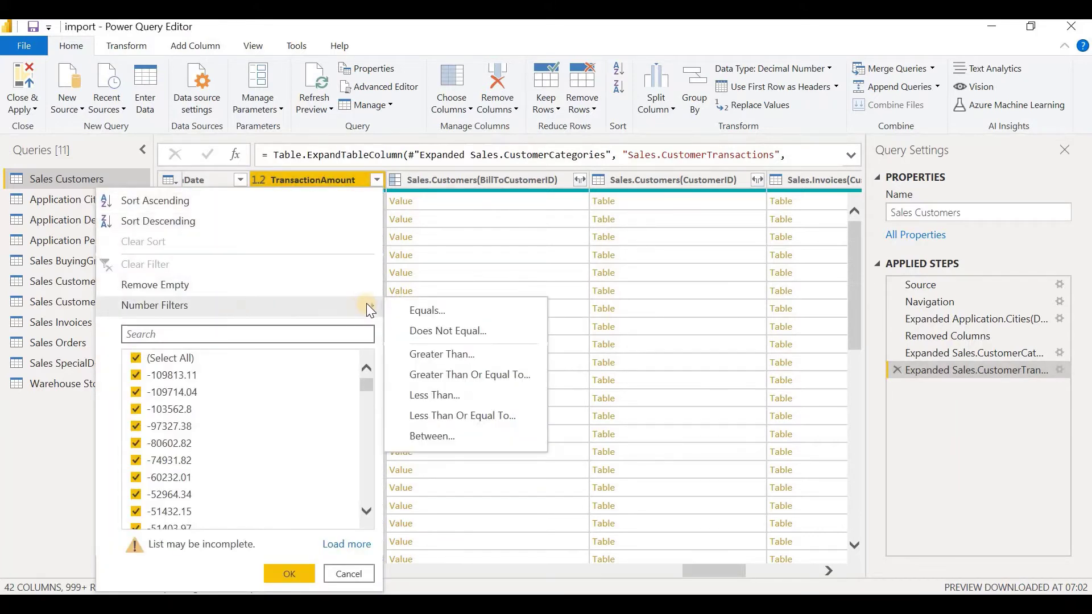
pyautogui.click(438, 356)
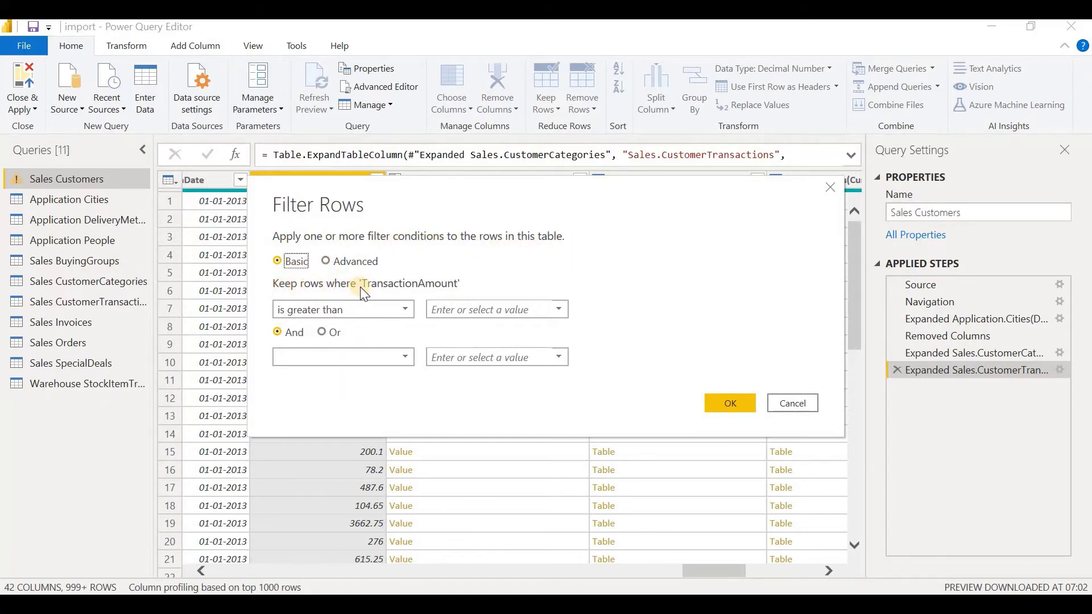
pyautogui.click(476, 308)
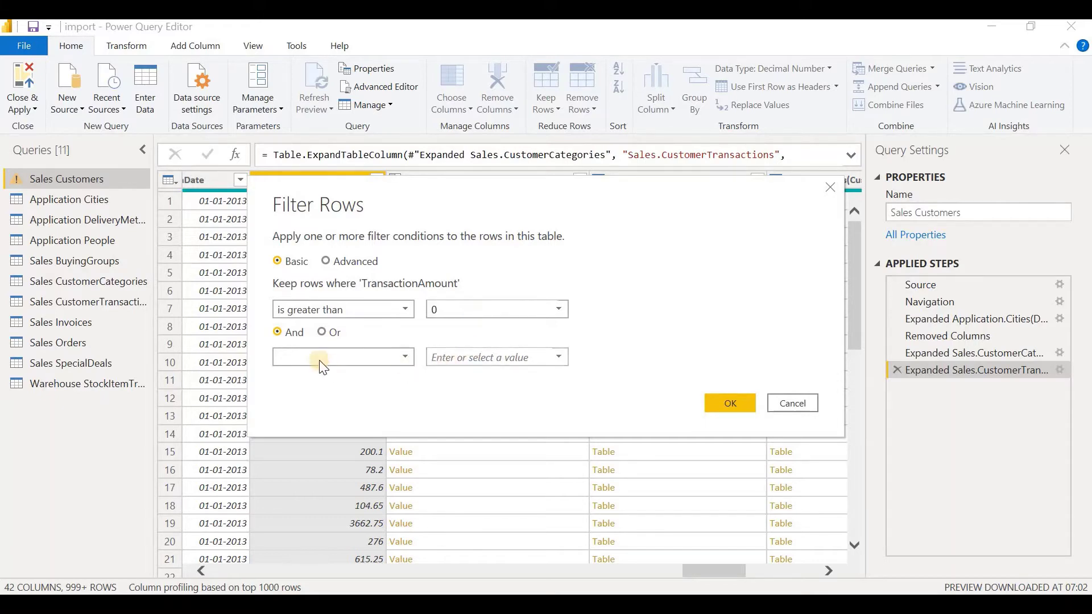
pyautogui.click(730, 405)
pyautogui.click(377, 180)
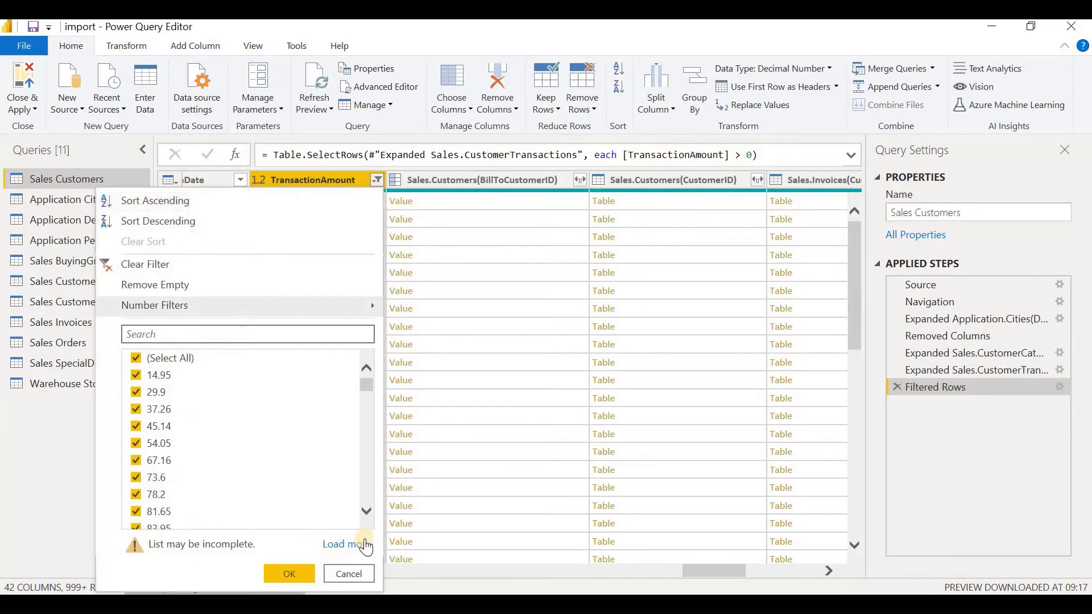
pyautogui.click(366, 546)
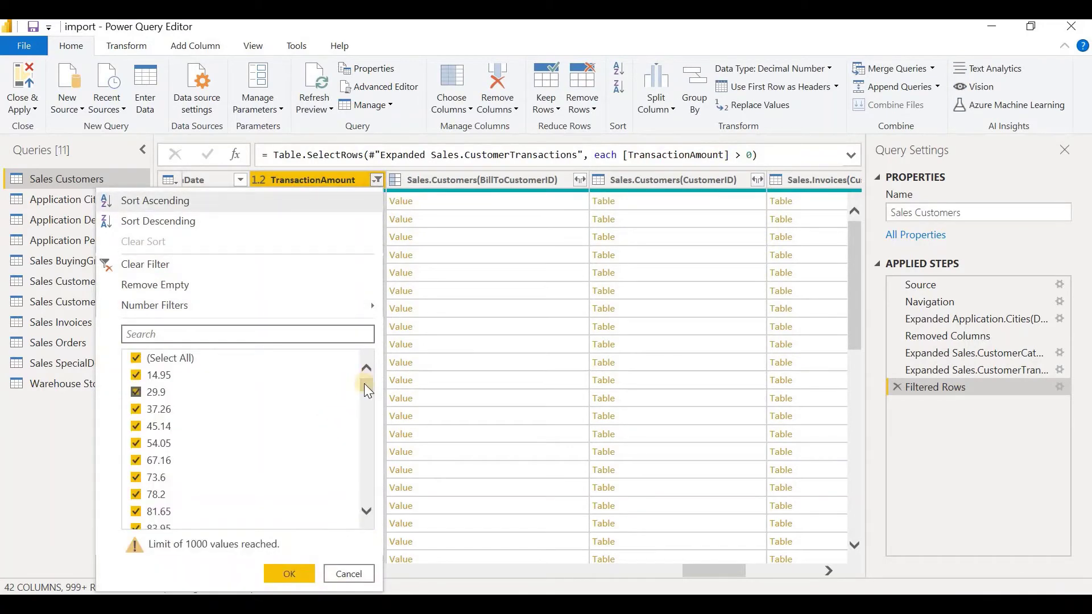
pyautogui.moveTo(366, 387); pyautogui.dragTo(367, 538)
pyautogui.click(479, 183)
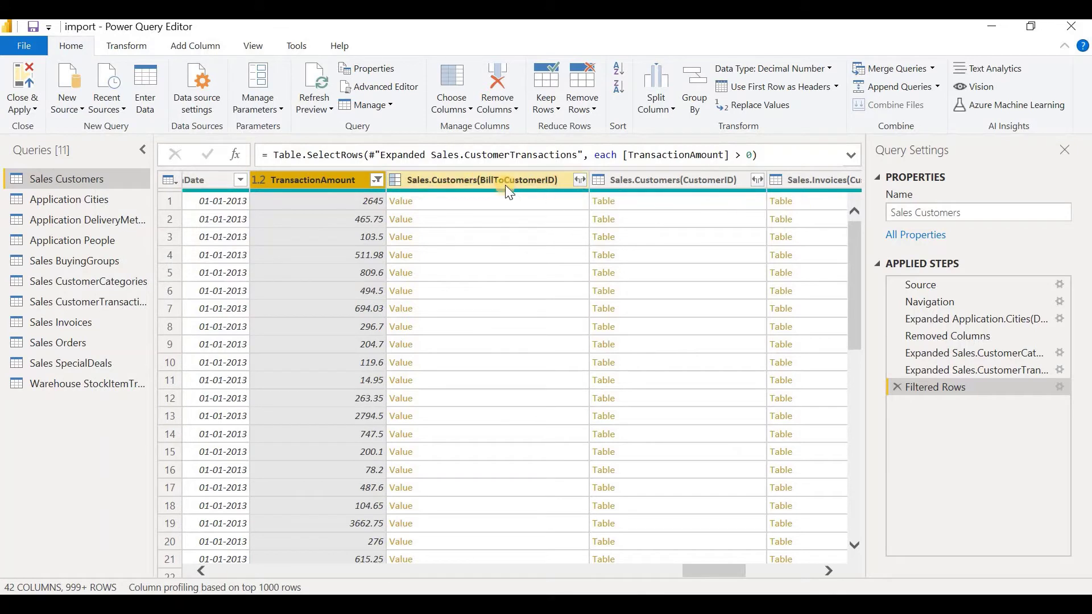
# Remove all related-table columns from Sales.Customers(BillToCustomerID) through the last column of the Sales Customers query
pyautogui.click(506, 180)
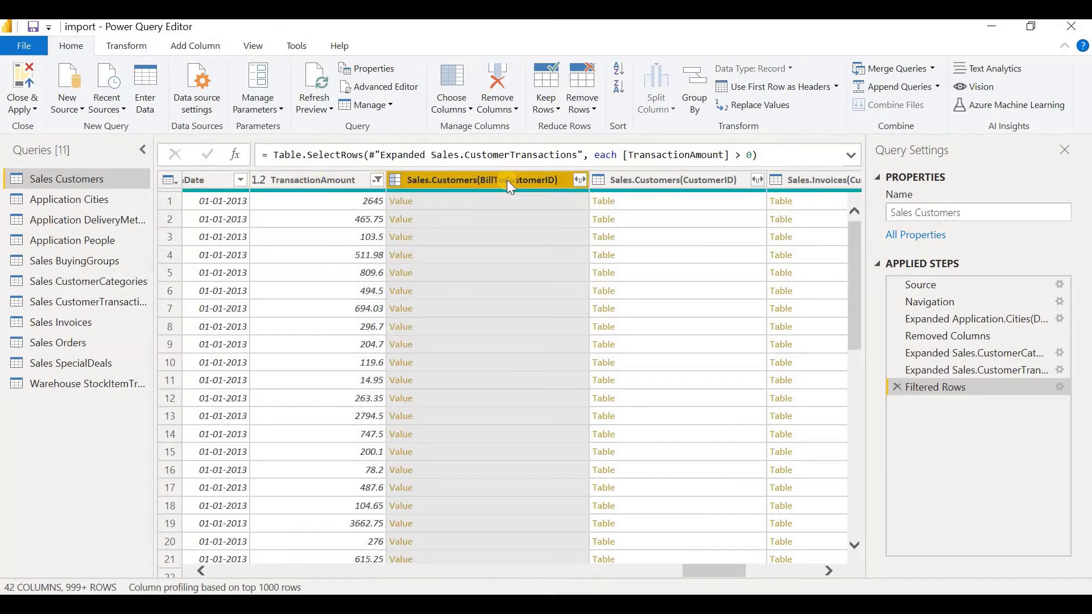
pyautogui.hotkey('ctrl', 'shift', 'Right')
pyautogui.rightClick(706, 180)
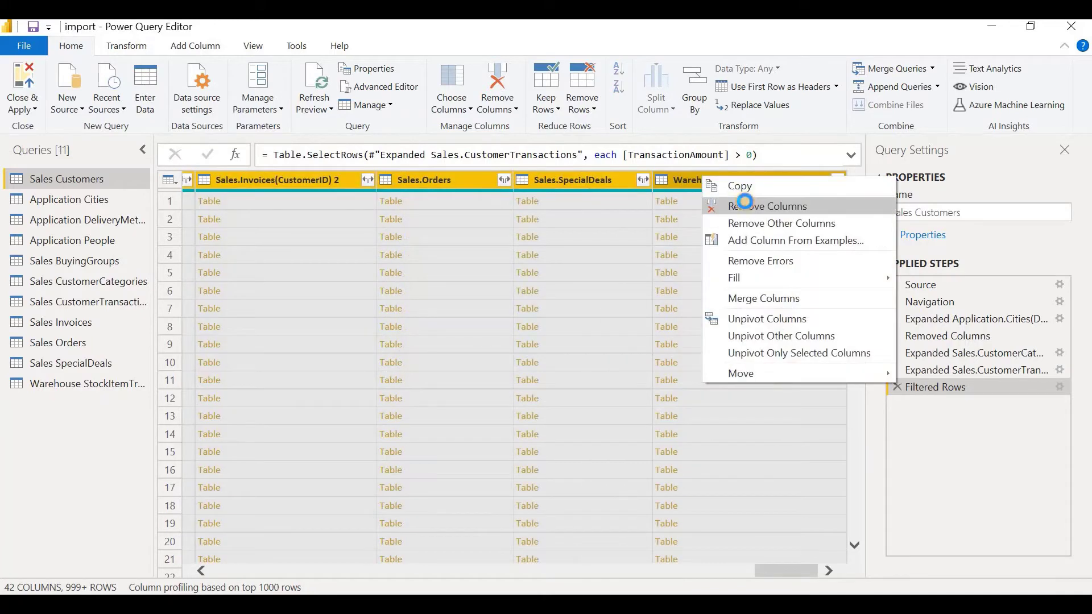
pyautogui.click(745, 202)
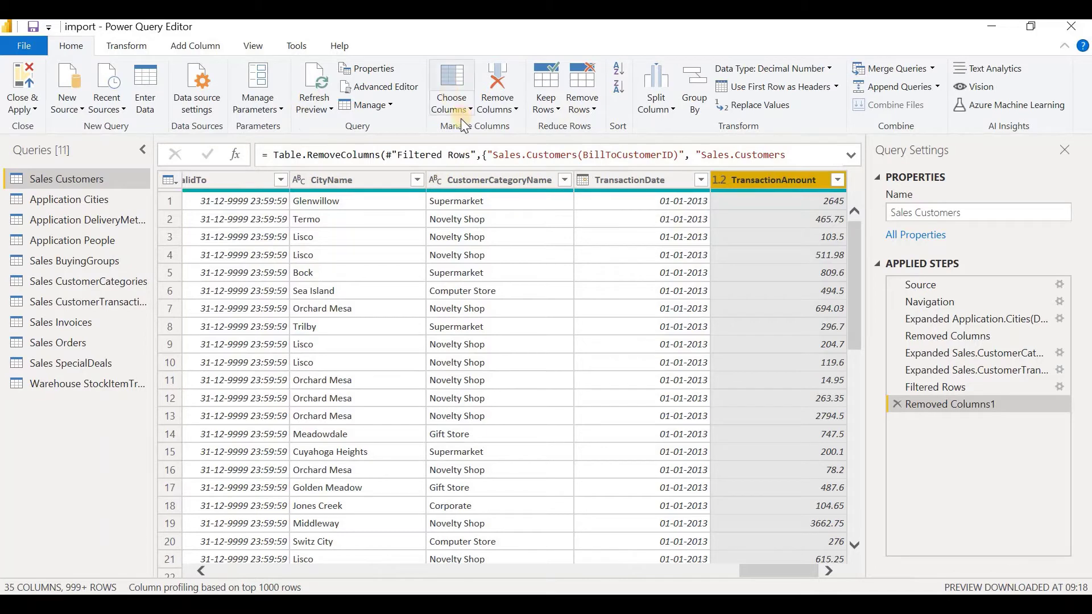
# Keep only the CustomerID, CustomerName, CityName, CustomerCategoryName, TransactionDate and TransactionAmount columns in the Sales Customers query
pyautogui.click(453, 84)
pyautogui.click(443, 159)
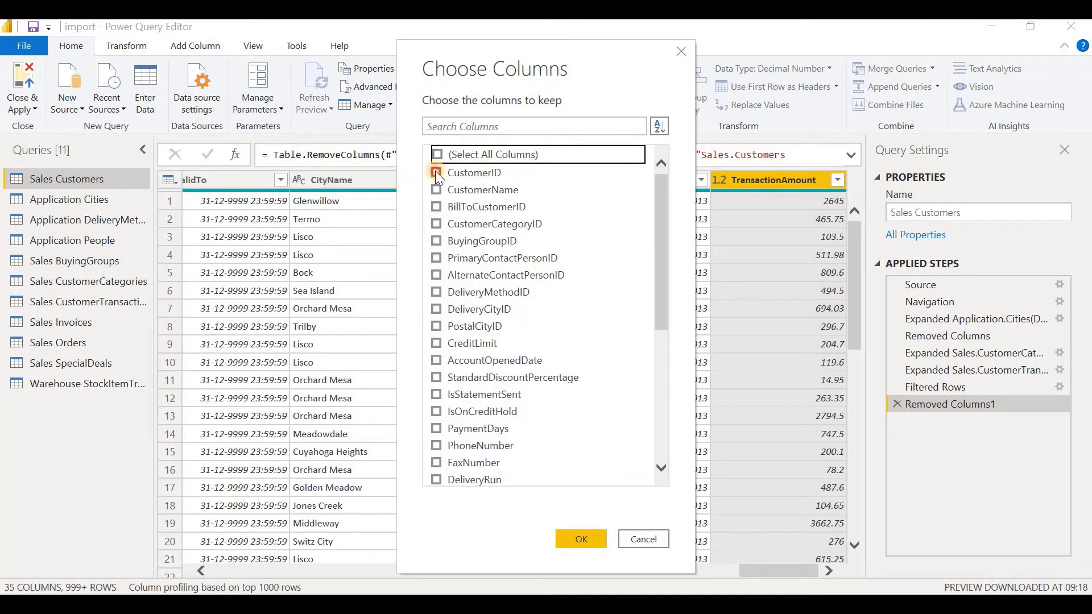
pyautogui.click(437, 173)
pyautogui.click(436, 190)
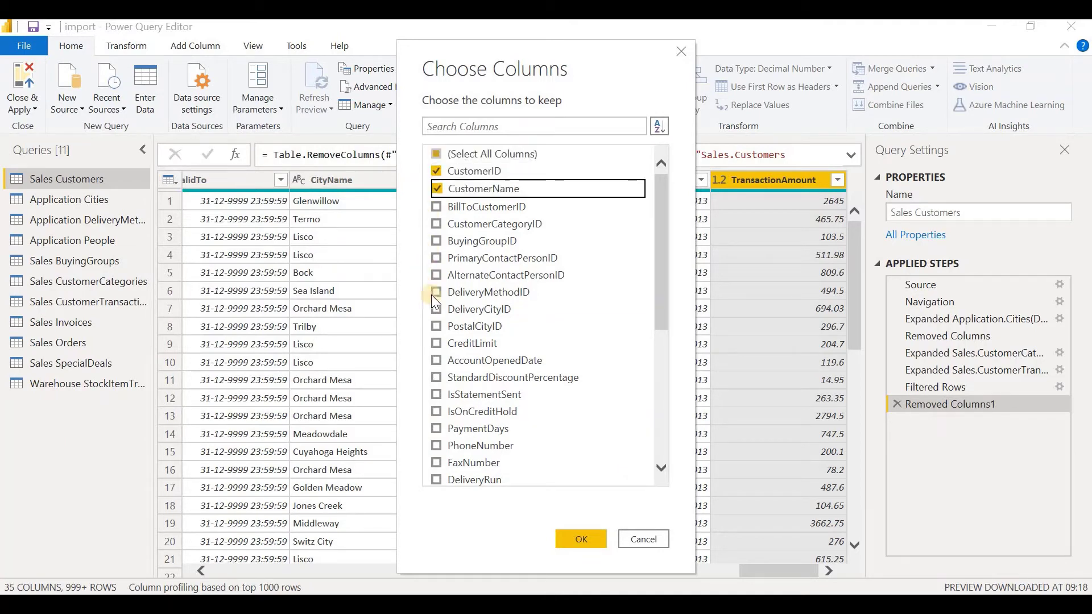
pyautogui.scroll(-5, 449, 364)
pyautogui.click(437, 426)
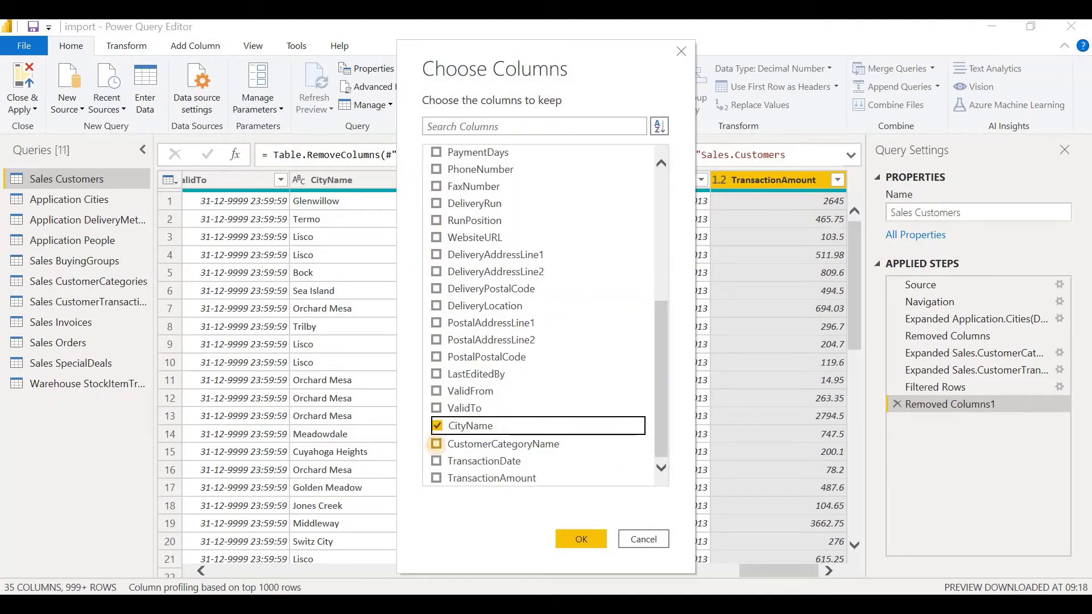
pyautogui.click(437, 445)
pyautogui.click(436, 461)
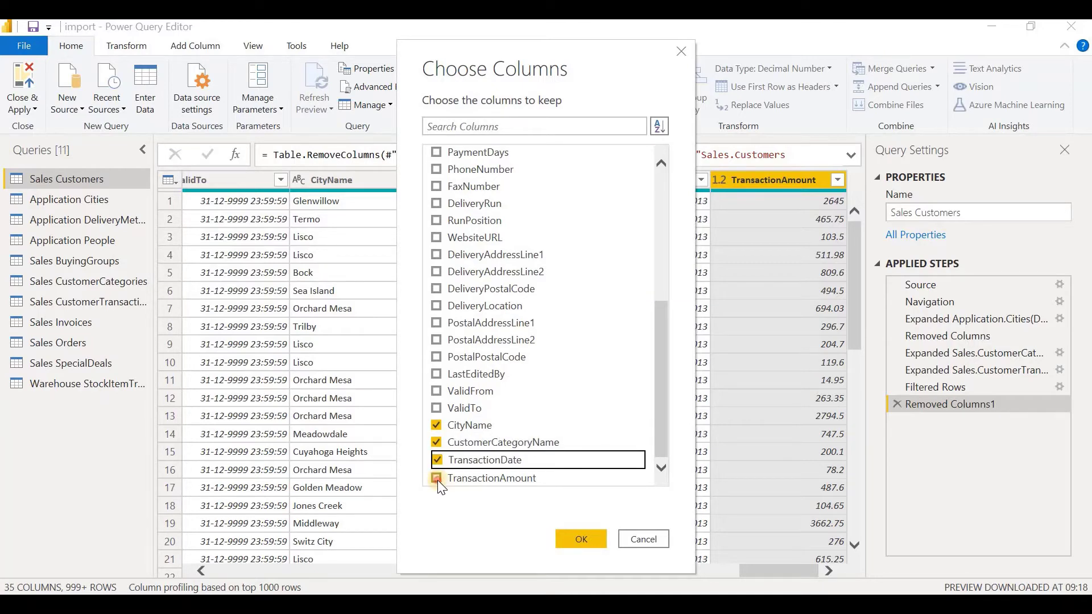
pyautogui.click(437, 479)
pyautogui.click(572, 541)
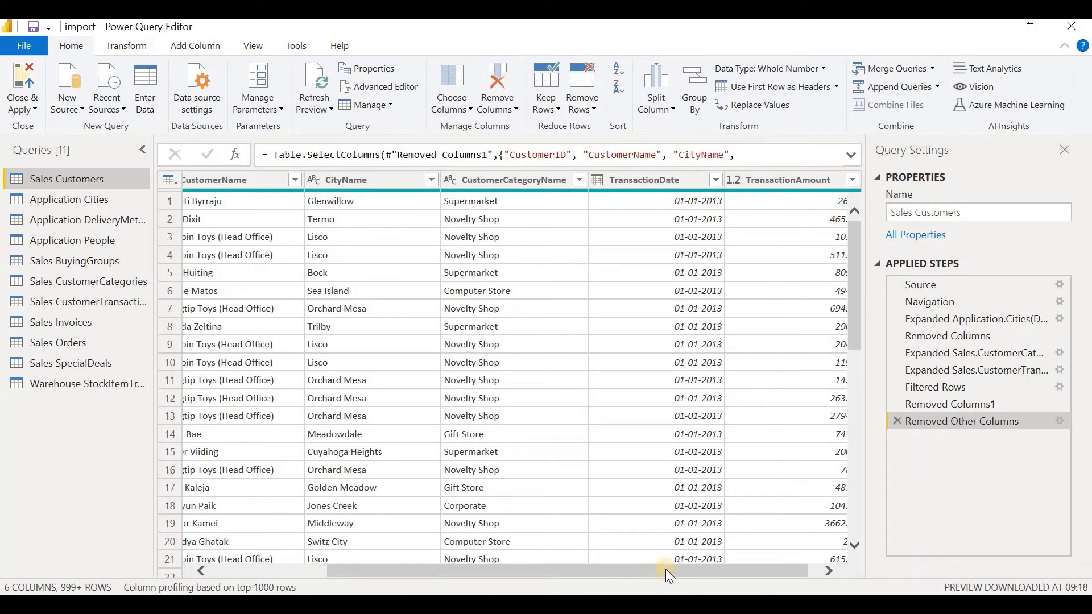
# Look over the kept columns, apply the query changes to the model and open the report view in Power BI Desktop
pyautogui.moveTo(668, 574); pyautogui.dragTo(801, 576)
pyautogui.moveTo(677, 575); pyautogui.dragTo(483, 566)
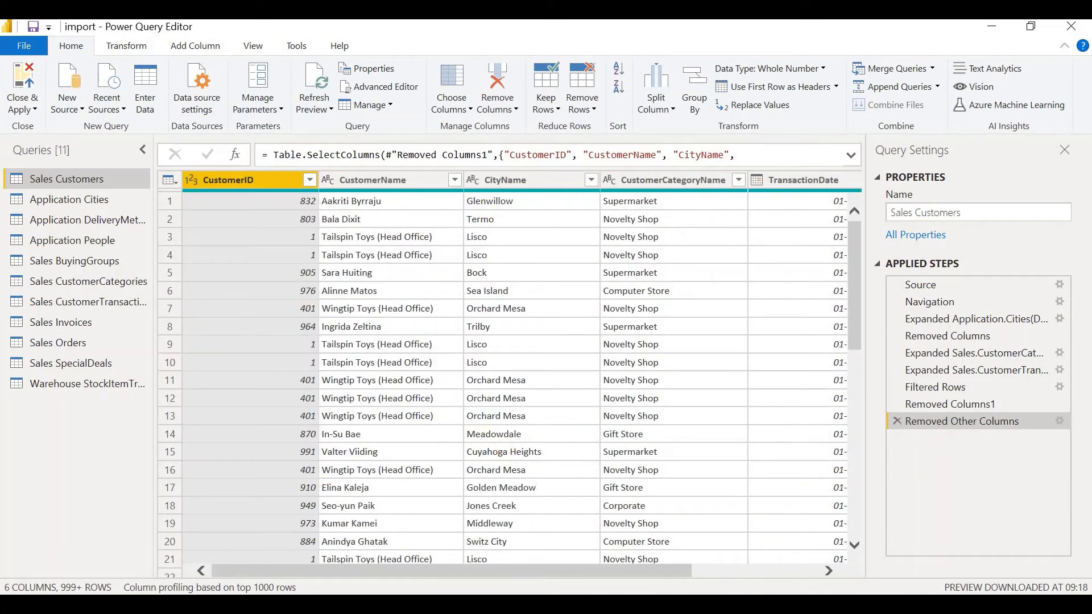
pyautogui.click(29, 77)
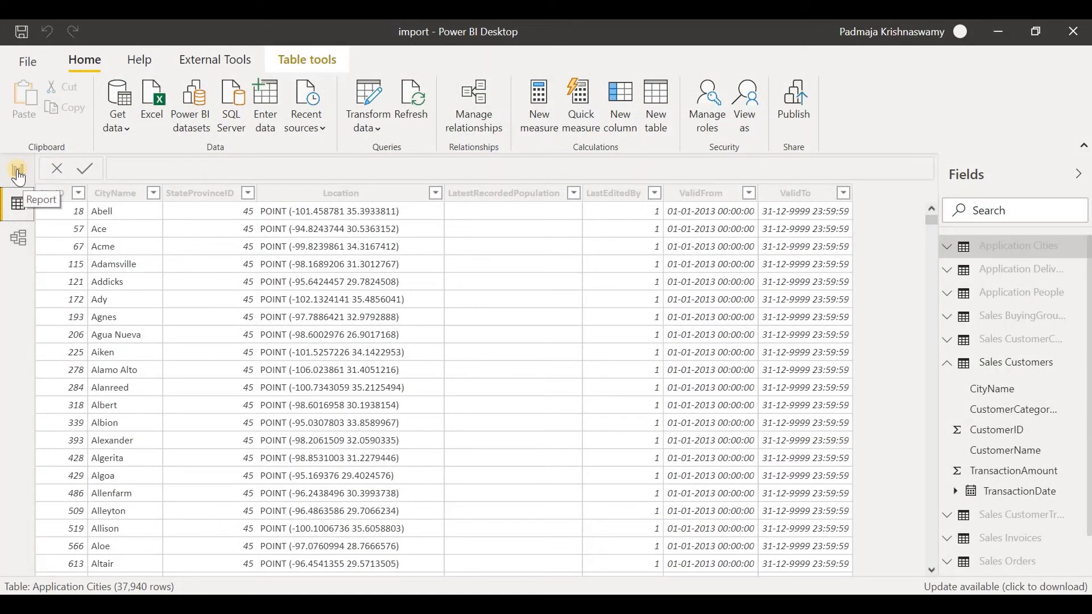
pyautogui.click(17, 174)
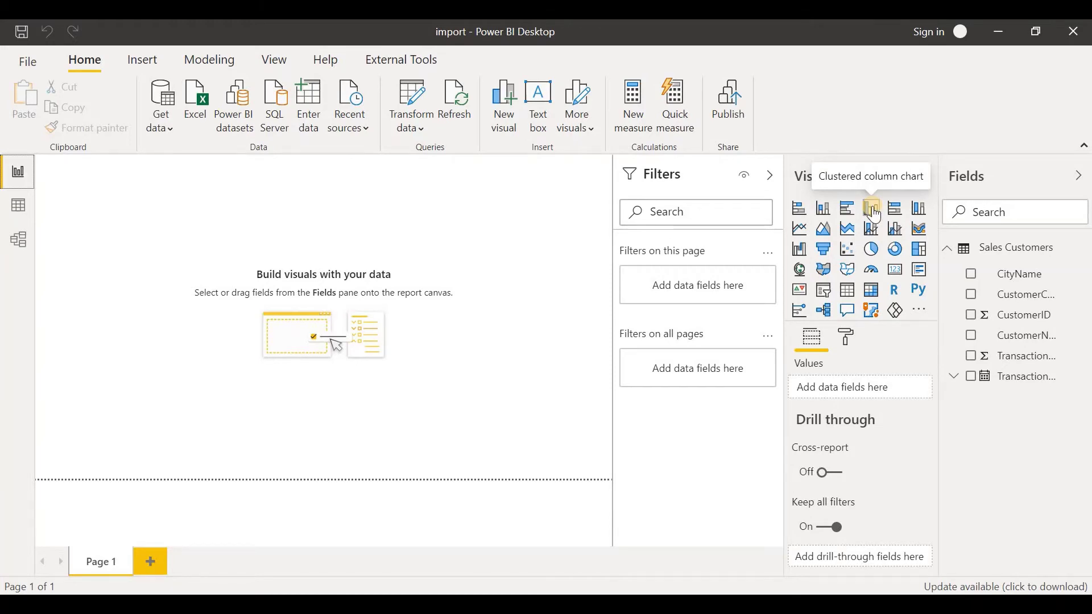
# Create an enlarged clustered column chart with TransactionDate on the axis and TransactionAmount as the values
pyautogui.click(874, 210)
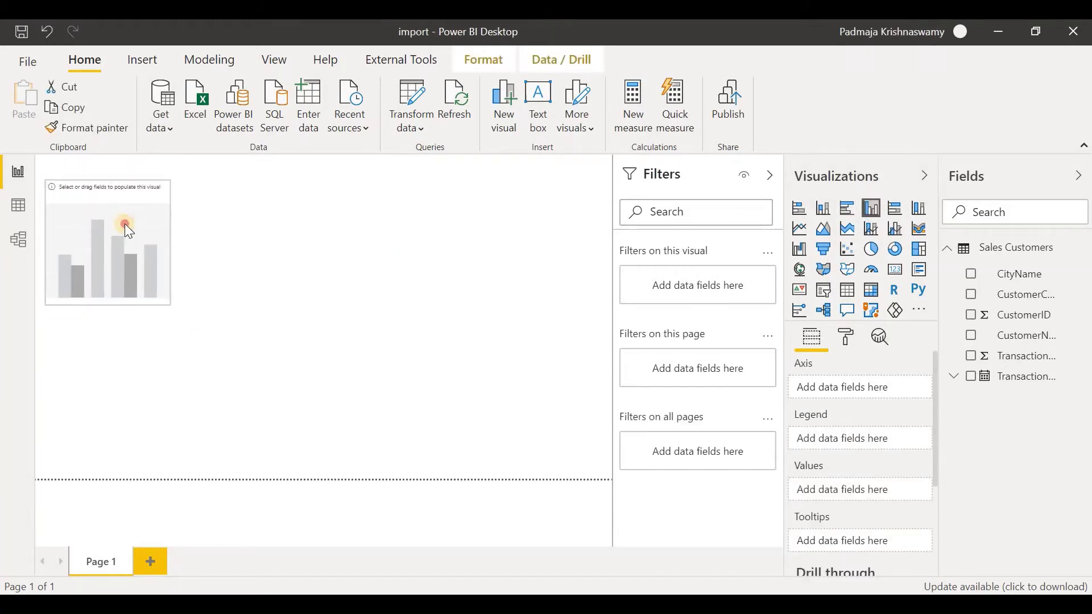
pyautogui.click(122, 223)
pyautogui.moveTo(168, 302); pyautogui.dragTo(308, 383)
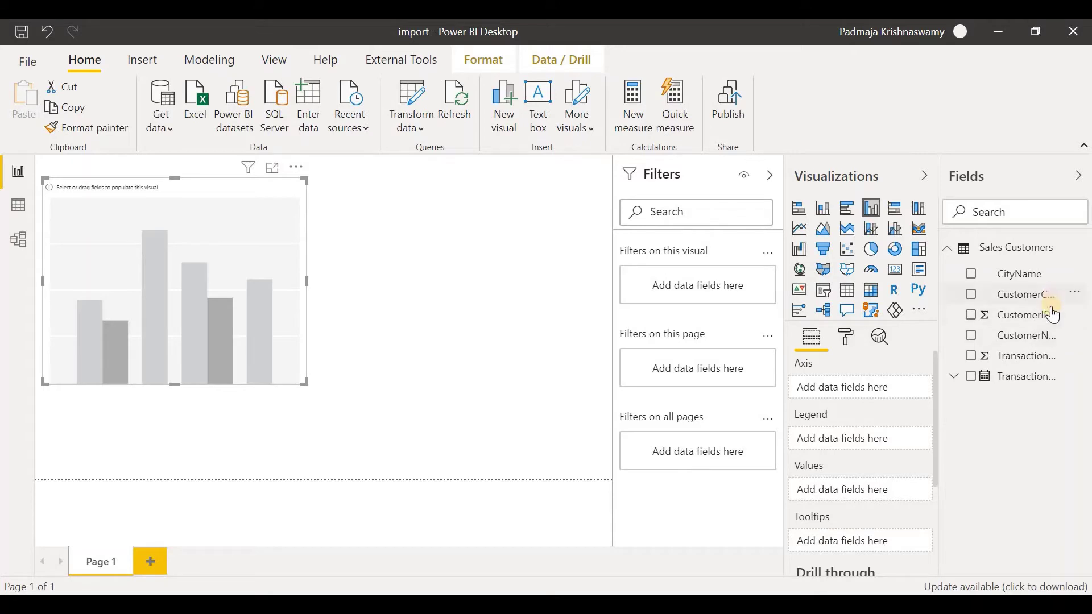
pyautogui.moveTo(900, 399)
pyautogui.mouseDown()
pyautogui.moveTo(876, 393)
pyautogui.moveTo(910, 398)
pyautogui.mouseUp()
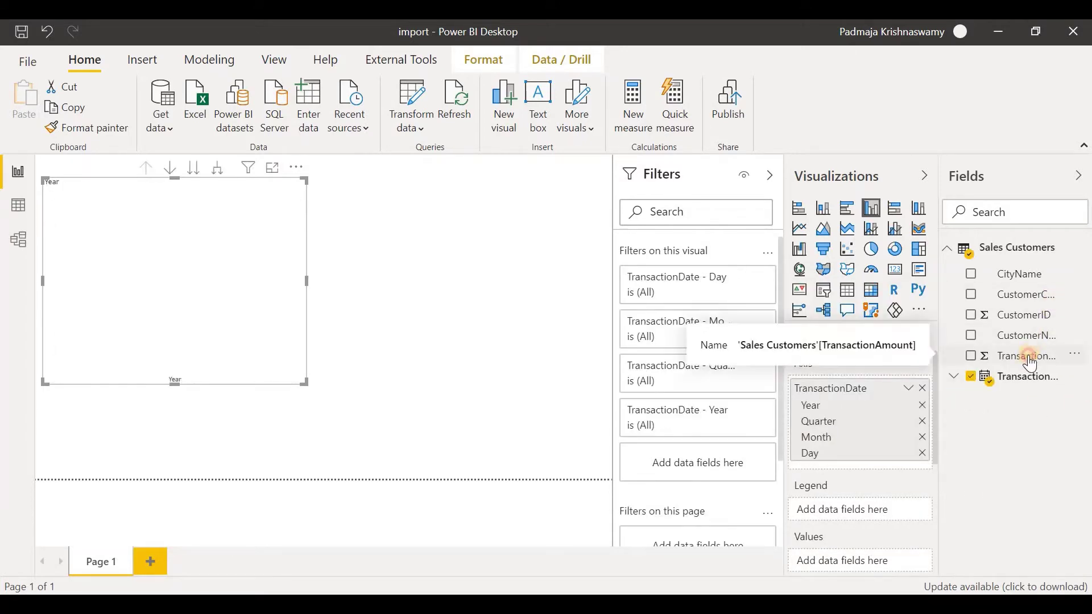
pyautogui.moveTo(1021, 356); pyautogui.dragTo(875, 555)
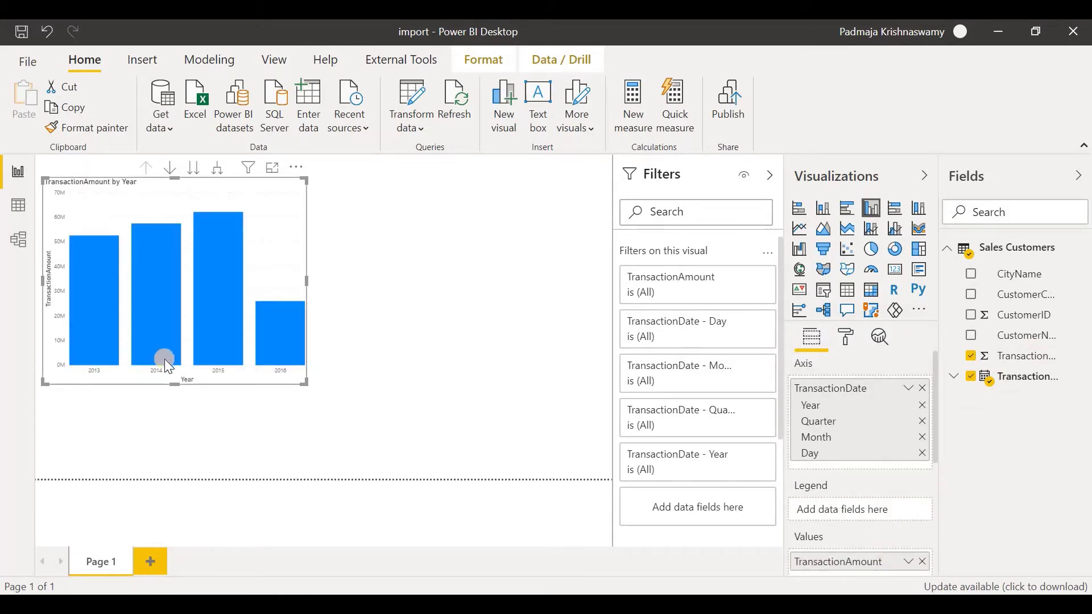
# Try to rename the chart's TransactionAmount value field to Sales Amount
pyautogui.moveTo(91, 252)
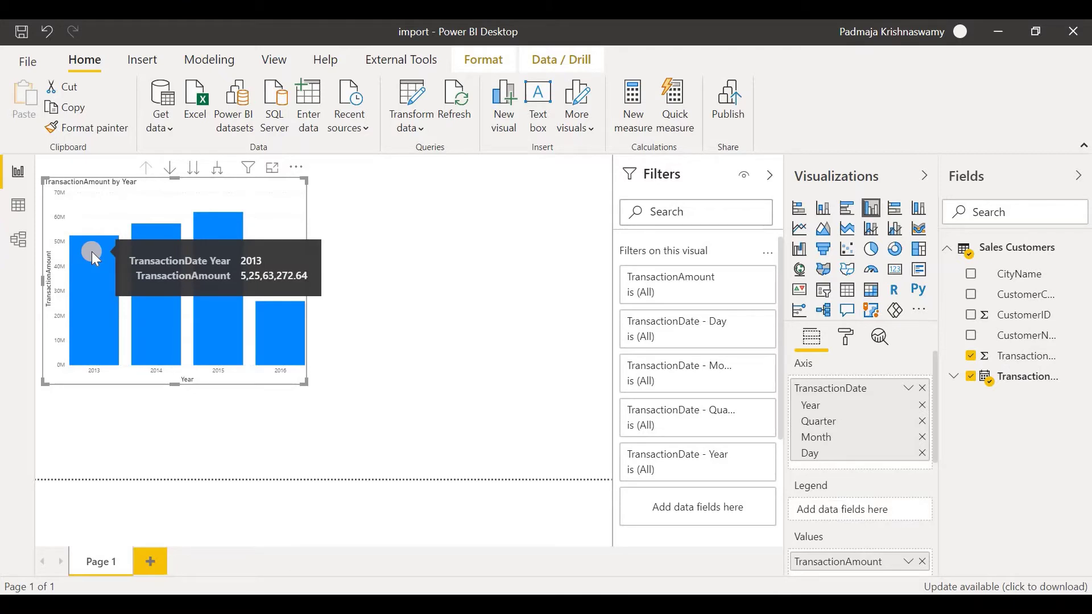
pyautogui.moveTo(145, 257)
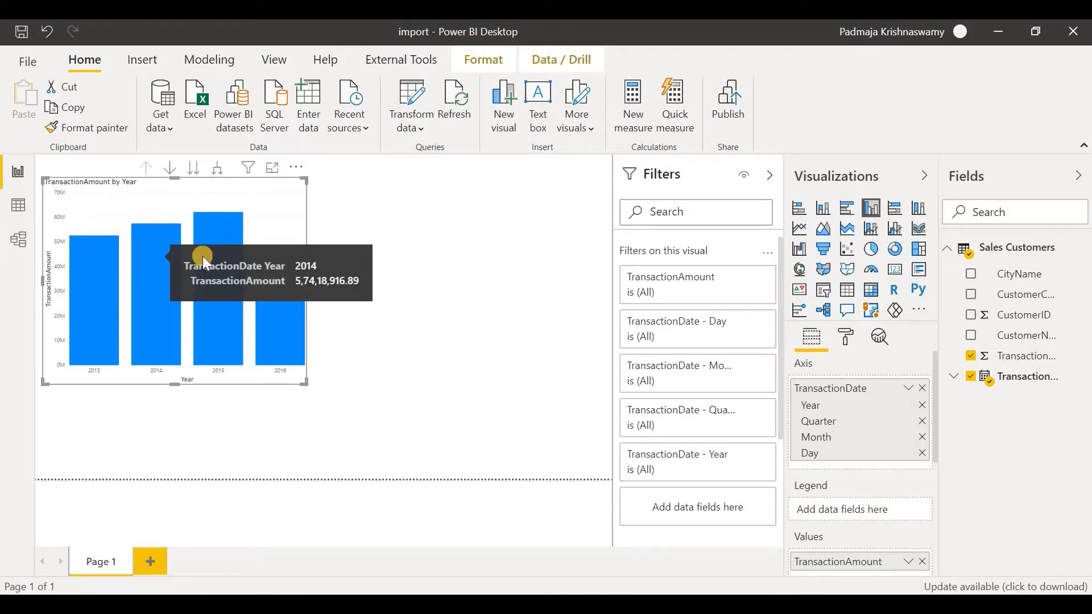
pyautogui.rightClick(828, 562)
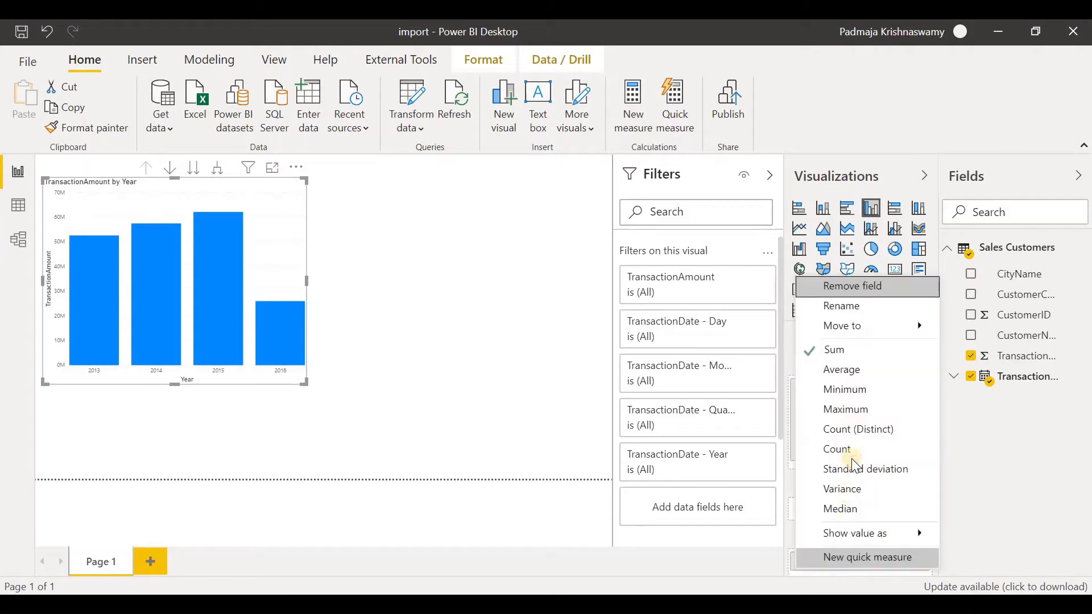
pyautogui.click(857, 306)
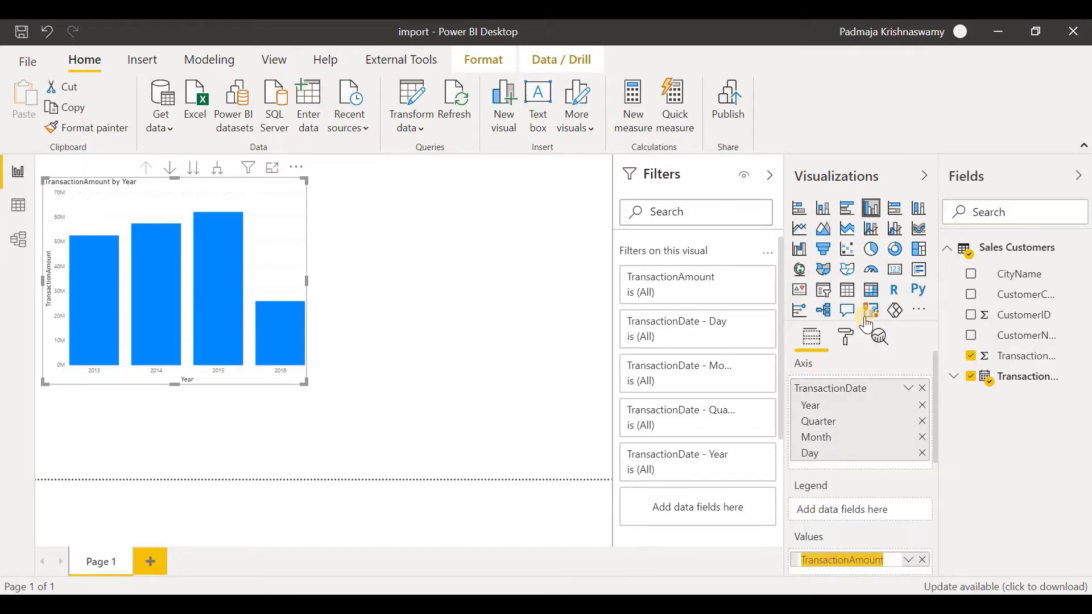
pyautogui.write('Sales Amou')
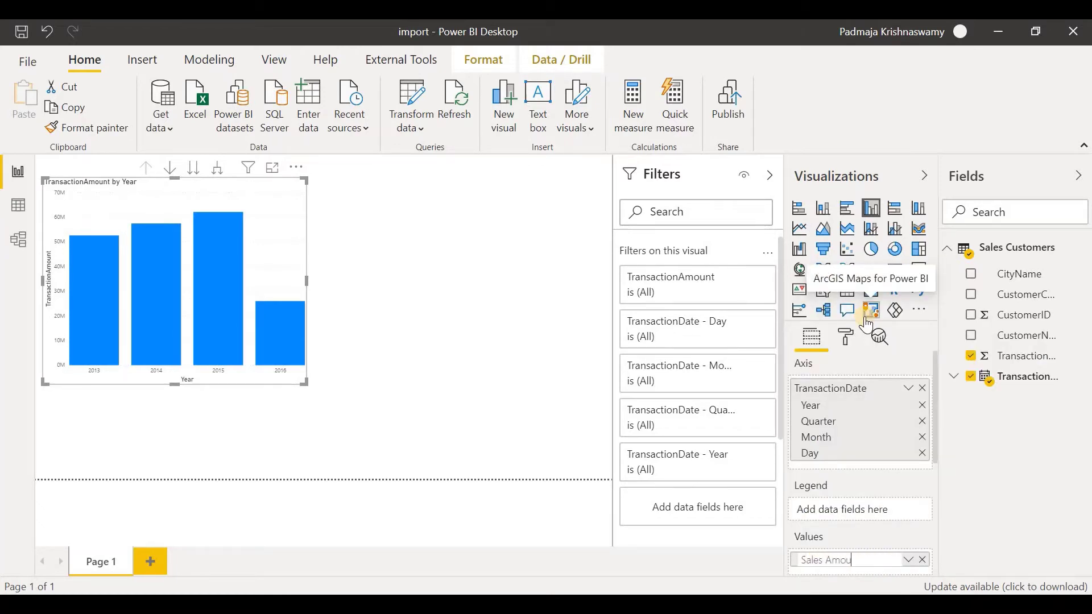
pyautogui.write('nt')
pyautogui.press('Return')
# Expand the chart's date hierarchy through quarter and month, widen the chart slightly, and drill back up to year level
pyautogui.moveTo(215, 264)
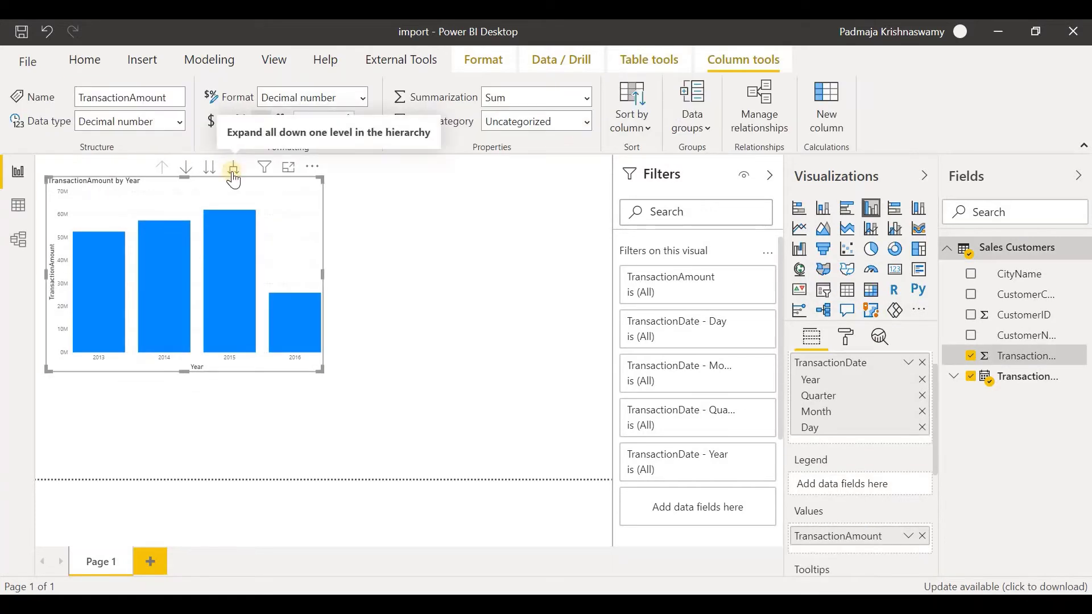
pyautogui.click(233, 171)
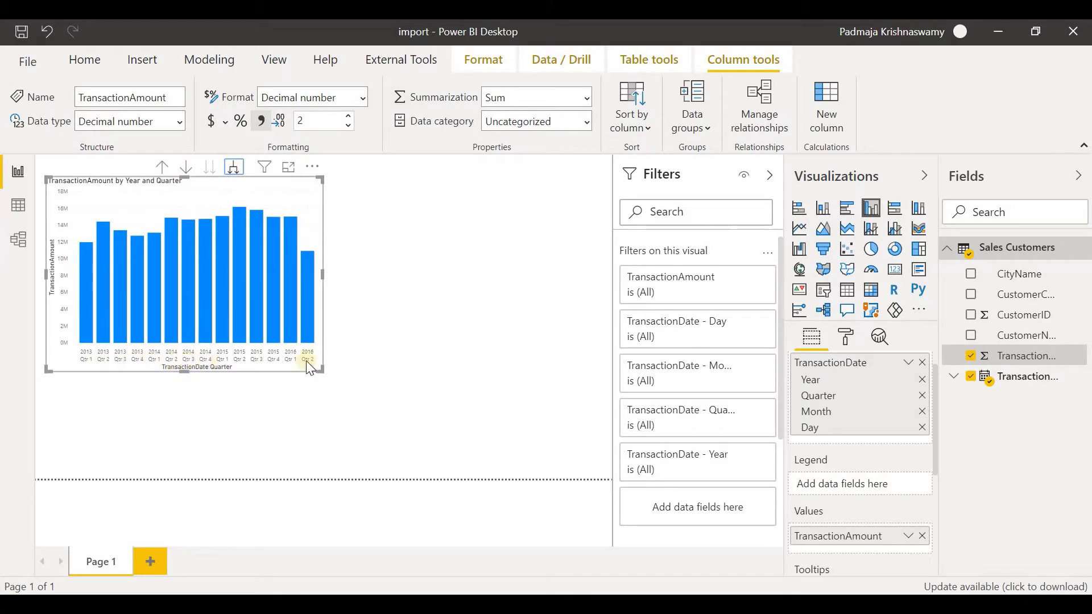
pyautogui.click(233, 167)
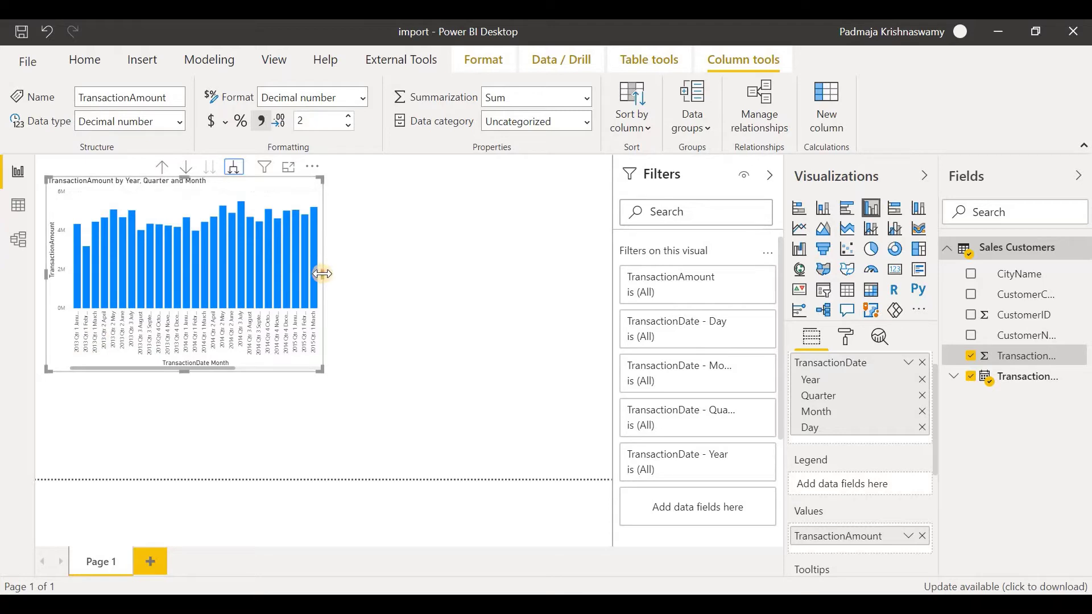
pyautogui.moveTo(322, 274); pyautogui.dragTo(358, 280)
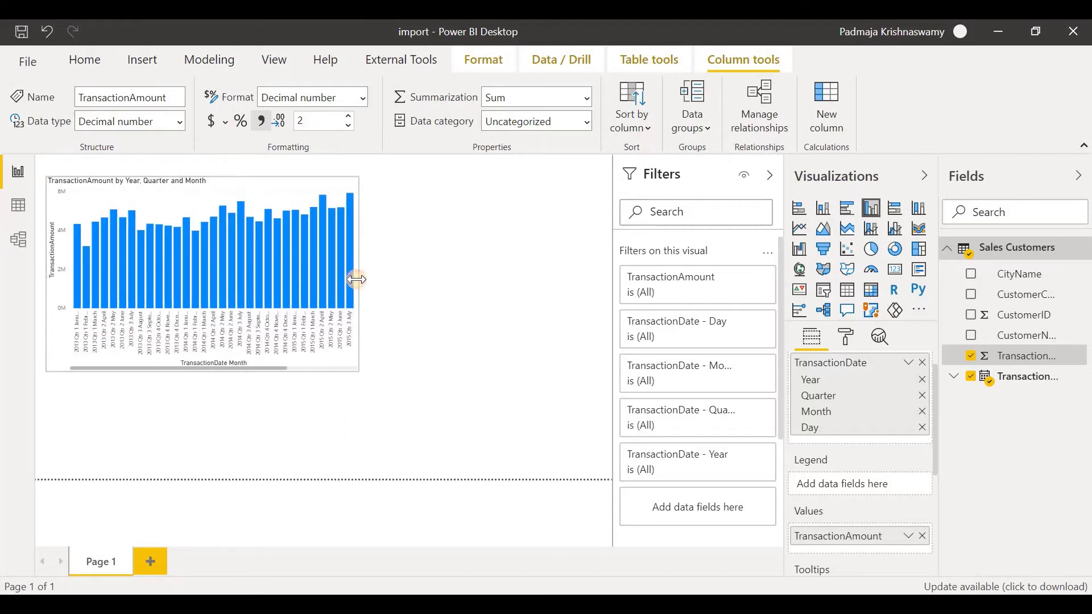
pyautogui.click(197, 167)
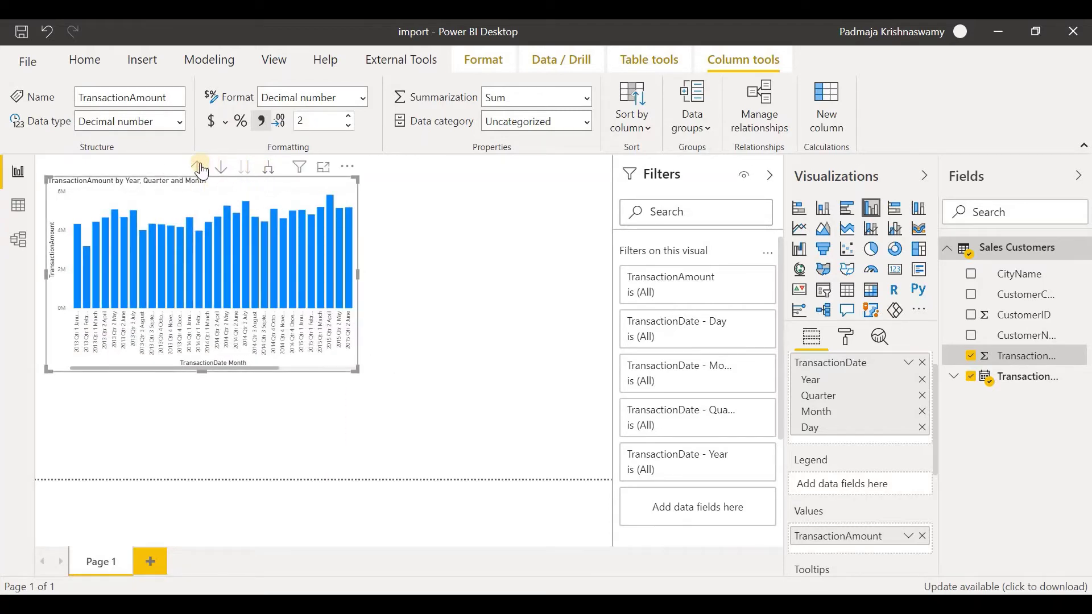
# Check the transaction amounts of the yearly columns and narrow the chart slightly
pyautogui.moveTo(332, 334)
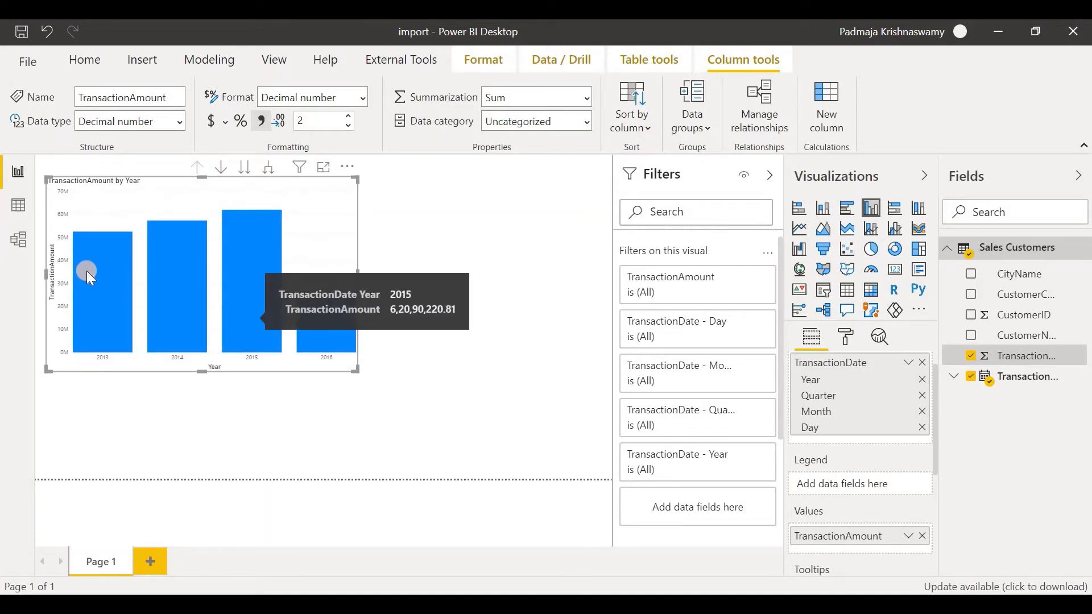
pyautogui.moveTo(277, 298)
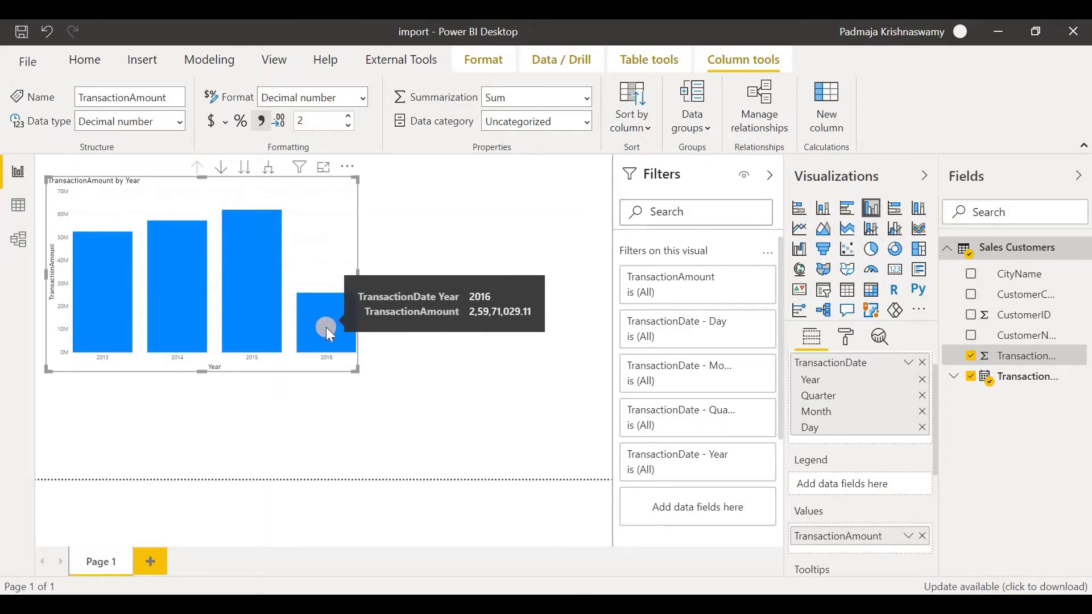
pyautogui.moveTo(355, 374); pyautogui.dragTo(349, 372)
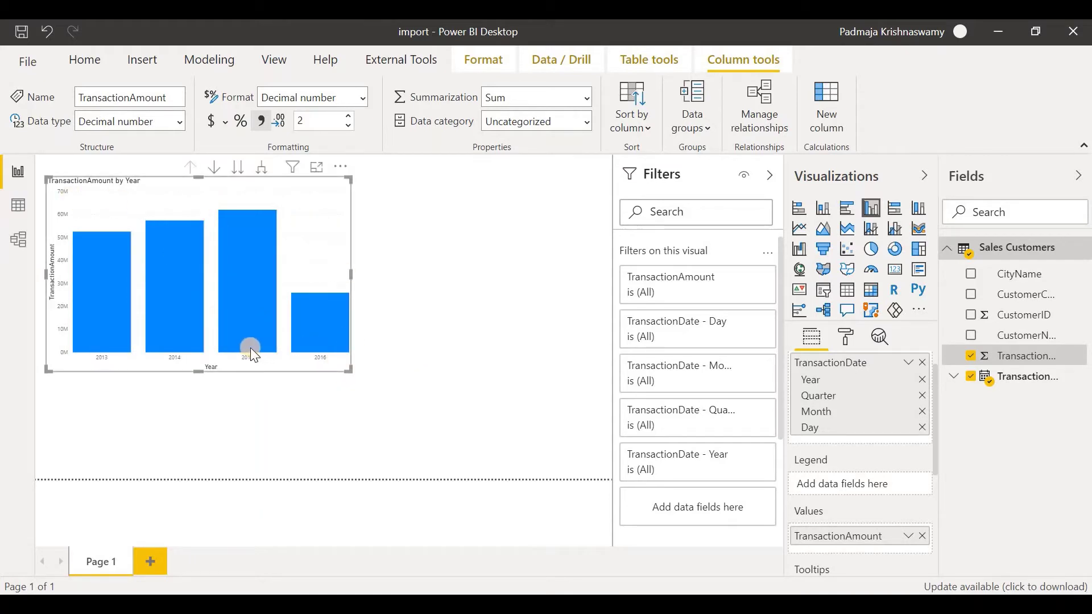
# Try pink as the default data color of the chart's columns and settle on a lighter theme blue
pyautogui.click(846, 336)
pyautogui.click(838, 491)
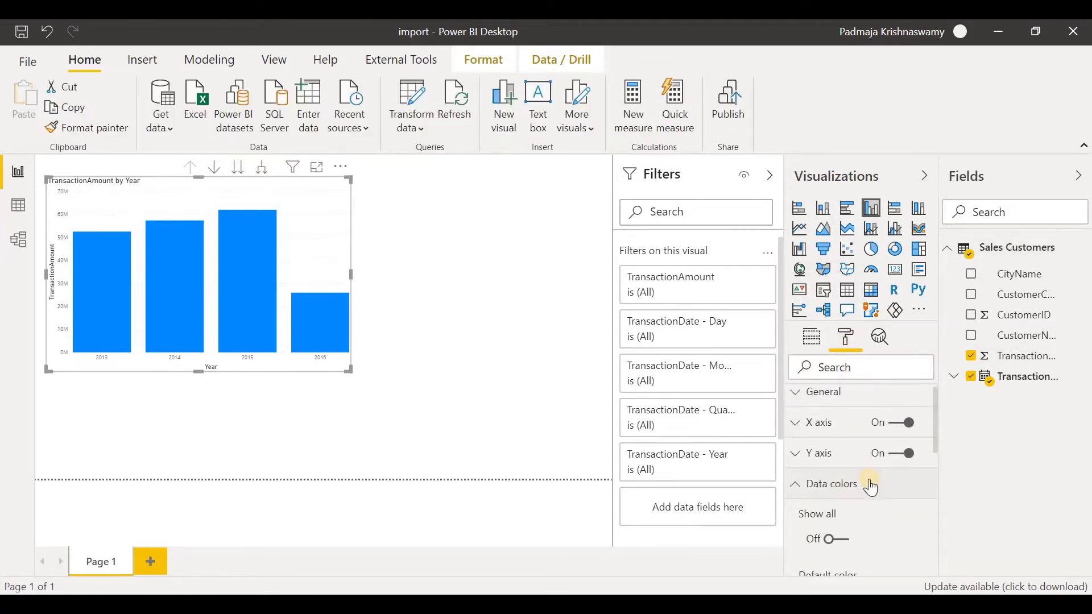
pyautogui.scroll(-3, 834, 467)
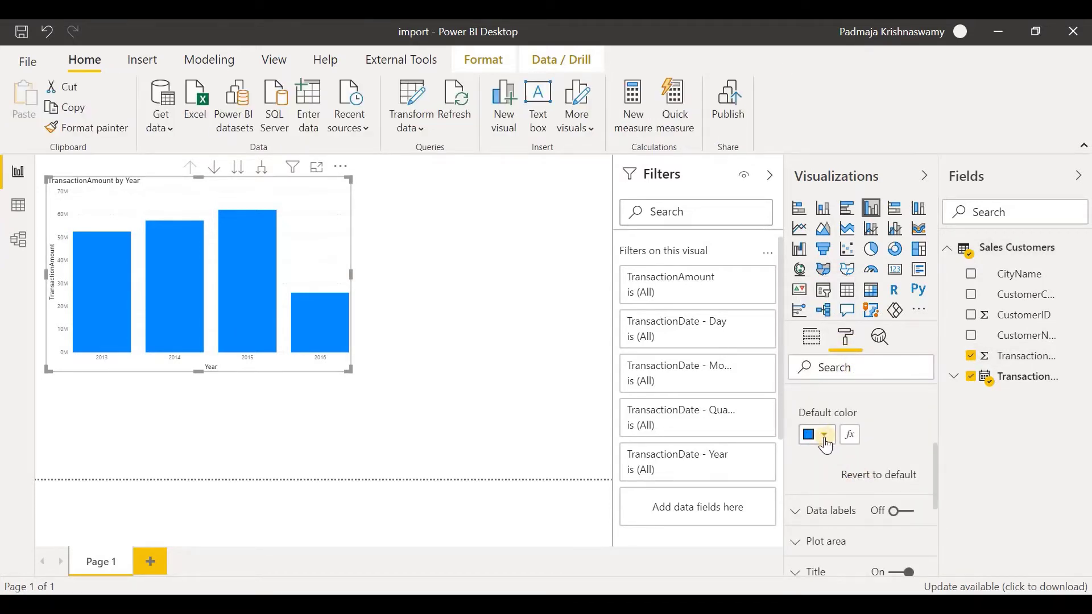
pyautogui.click(824, 438)
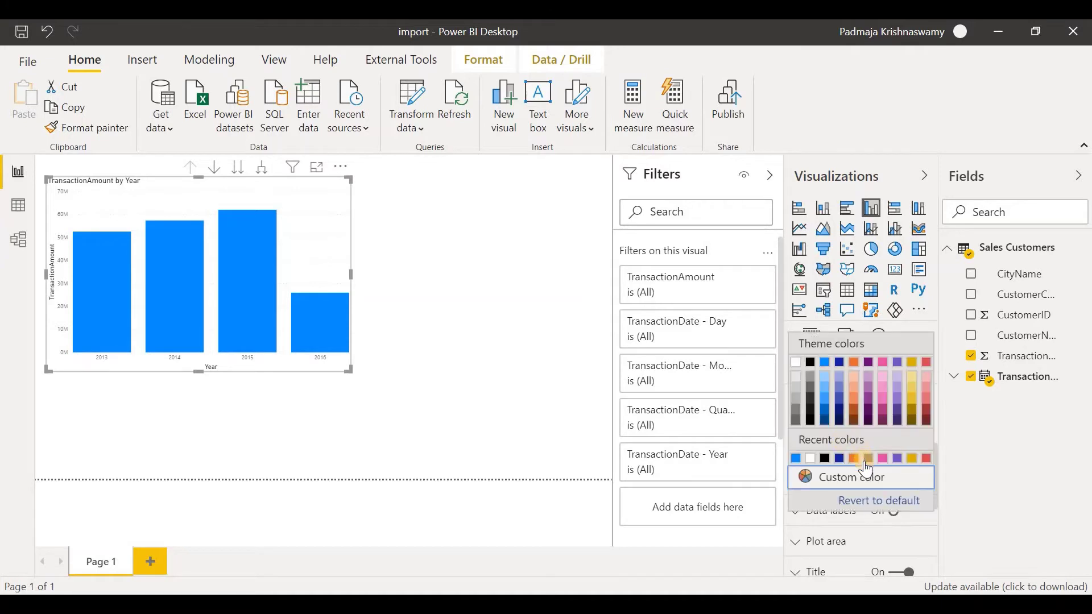
pyautogui.click(883, 458)
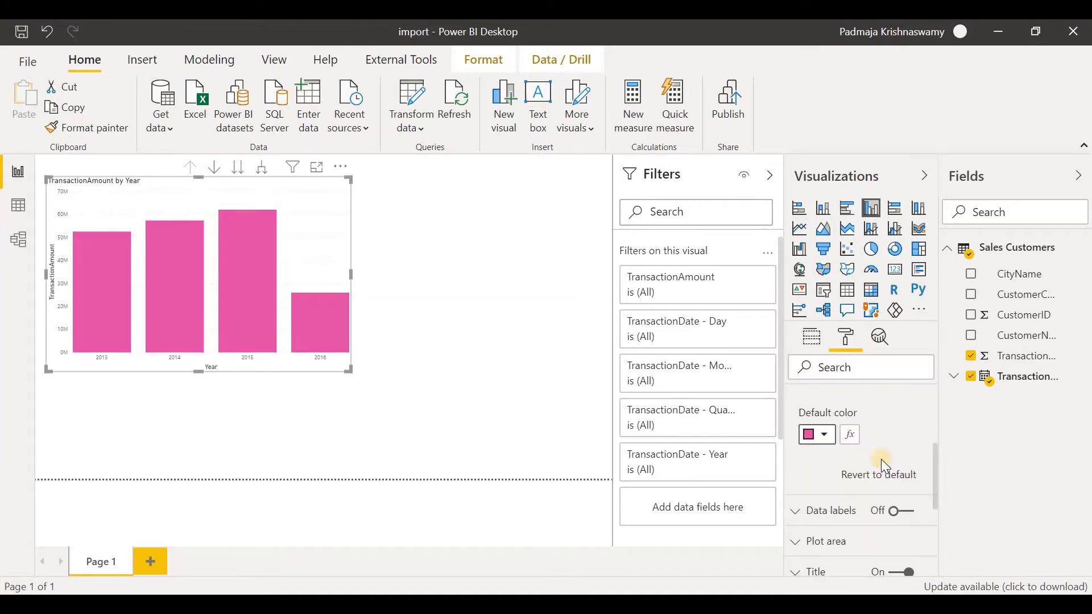
pyautogui.click(824, 435)
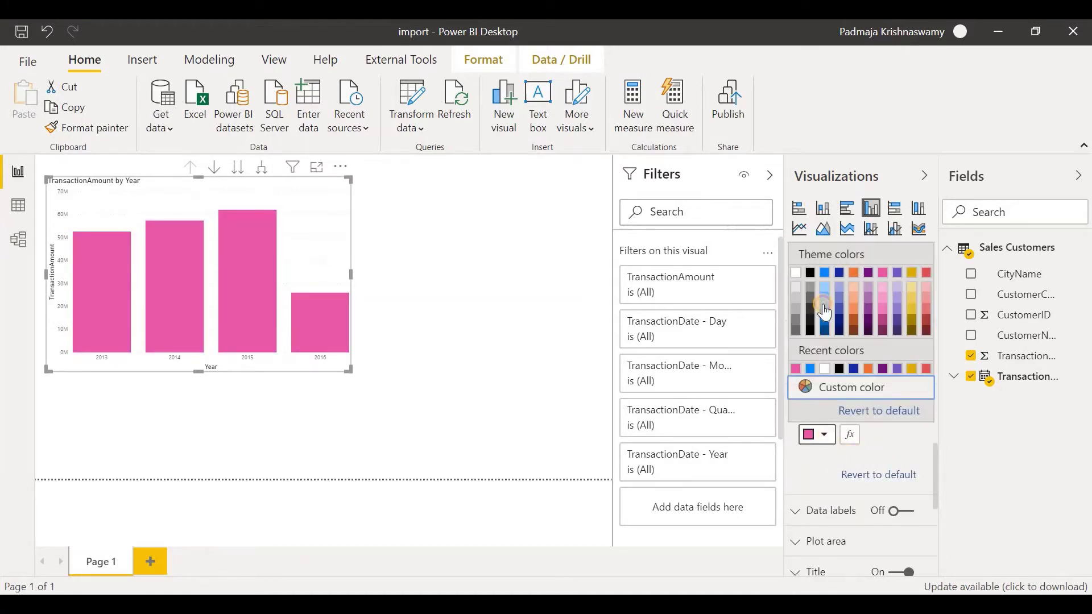
pyautogui.click(825, 312)
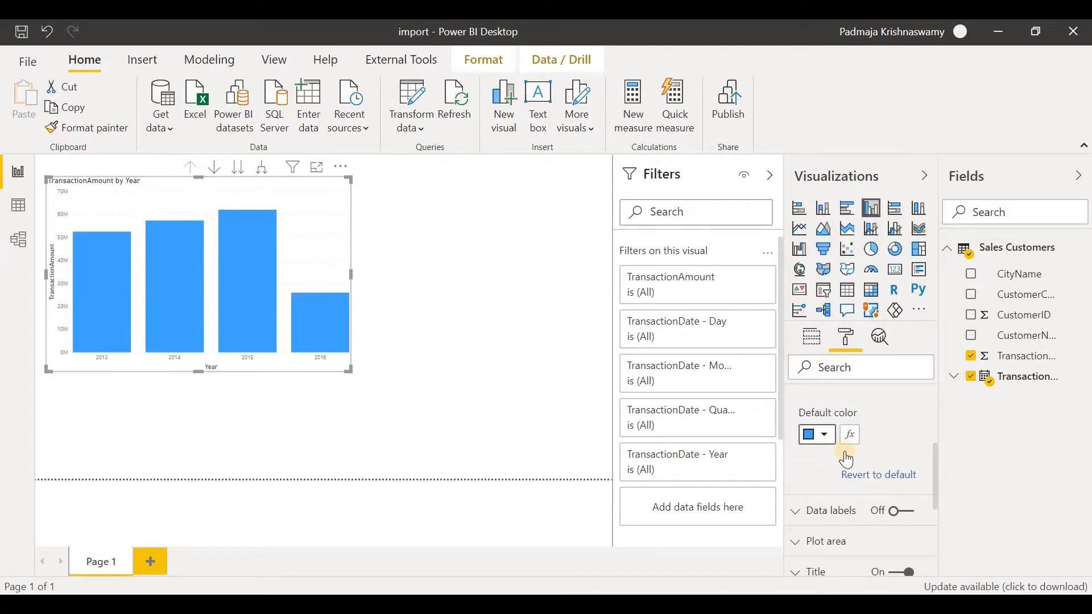
# Change the chart's title text to Sales Amount by Year
pyautogui.scroll(-3, 846, 458)
pyautogui.click(816, 487)
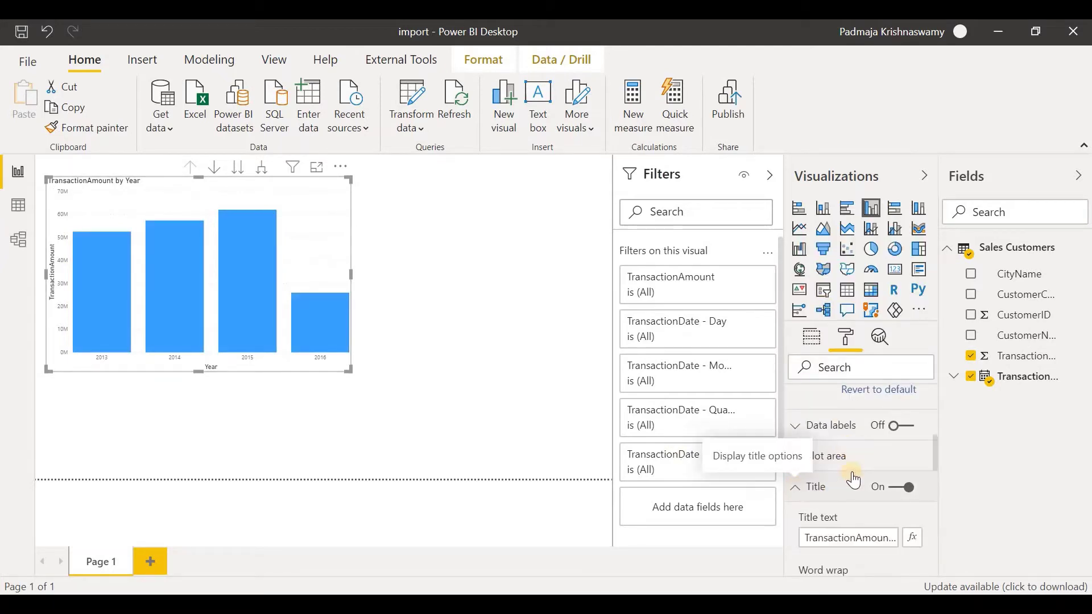
pyautogui.scroll(-3, 853, 483)
pyautogui.click(888, 453)
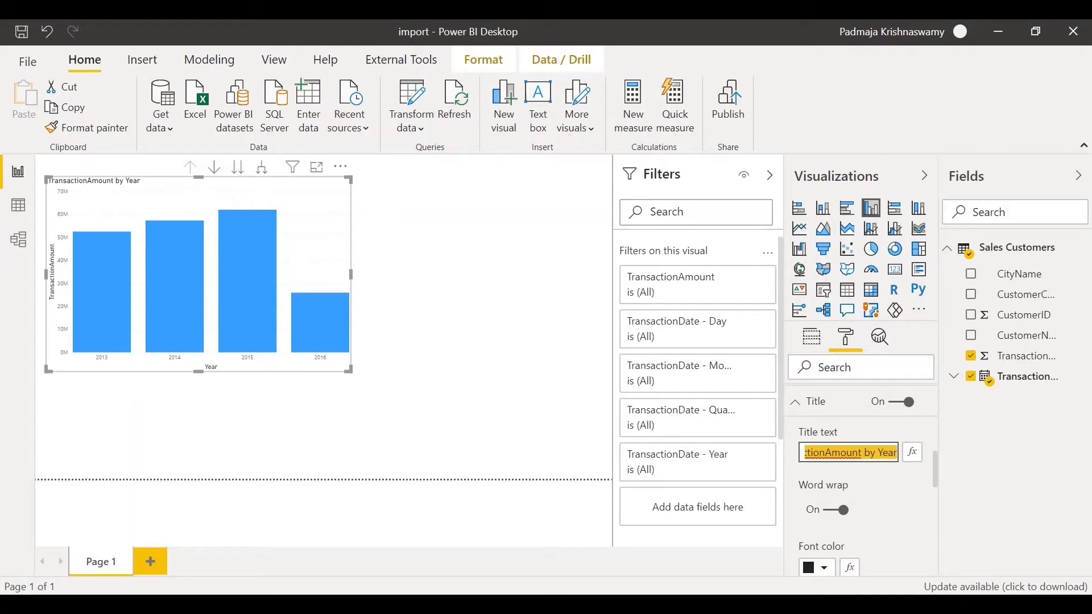
pyautogui.write('Sal')
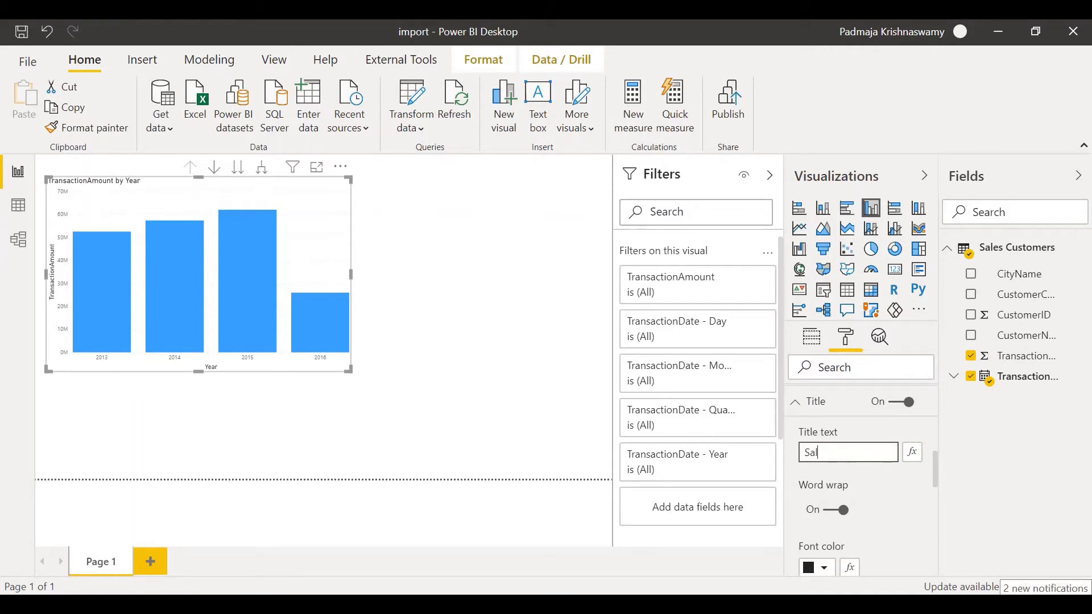
pyautogui.write('es Amount by Year')
# Format the chart title with a red font color, center alignment and a larger text size
pyautogui.scroll(-3, 829, 493)
pyautogui.click(828, 488)
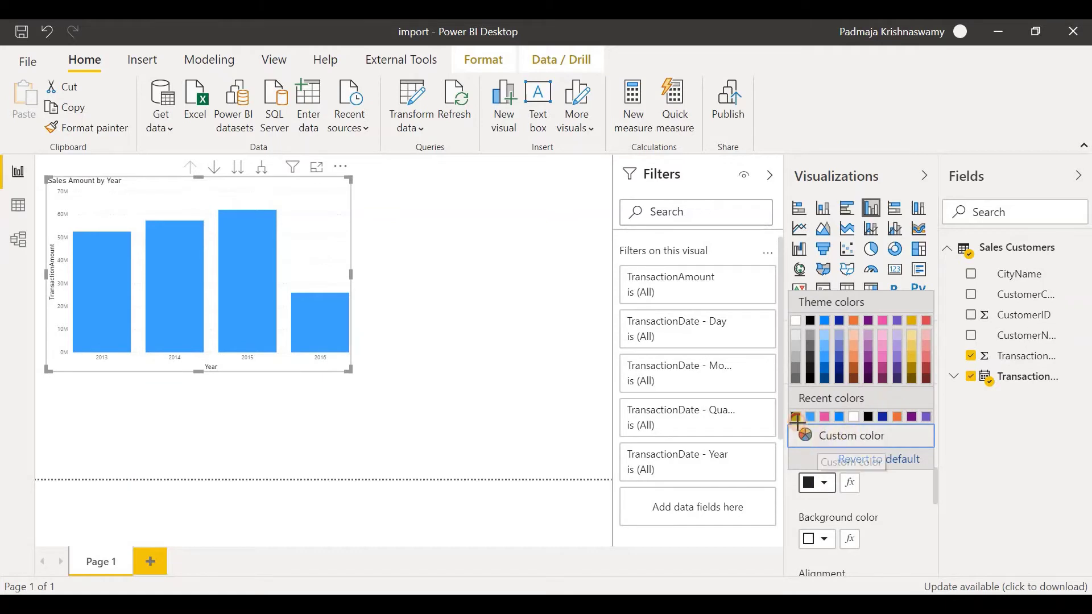
pyautogui.click(826, 417)
pyautogui.scroll(-5, 830, 430)
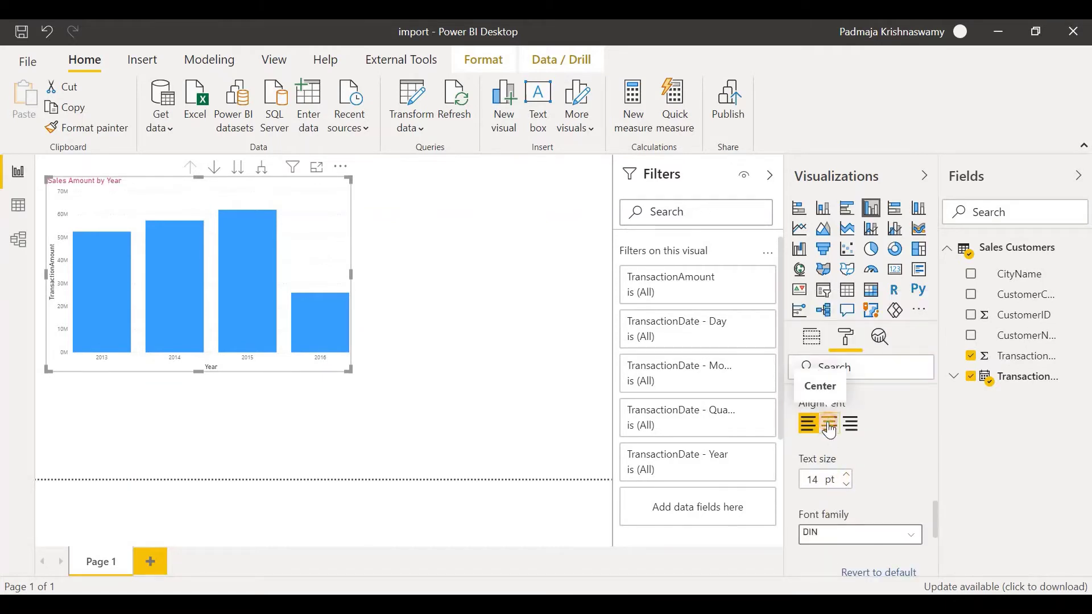
pyautogui.click(830, 427)
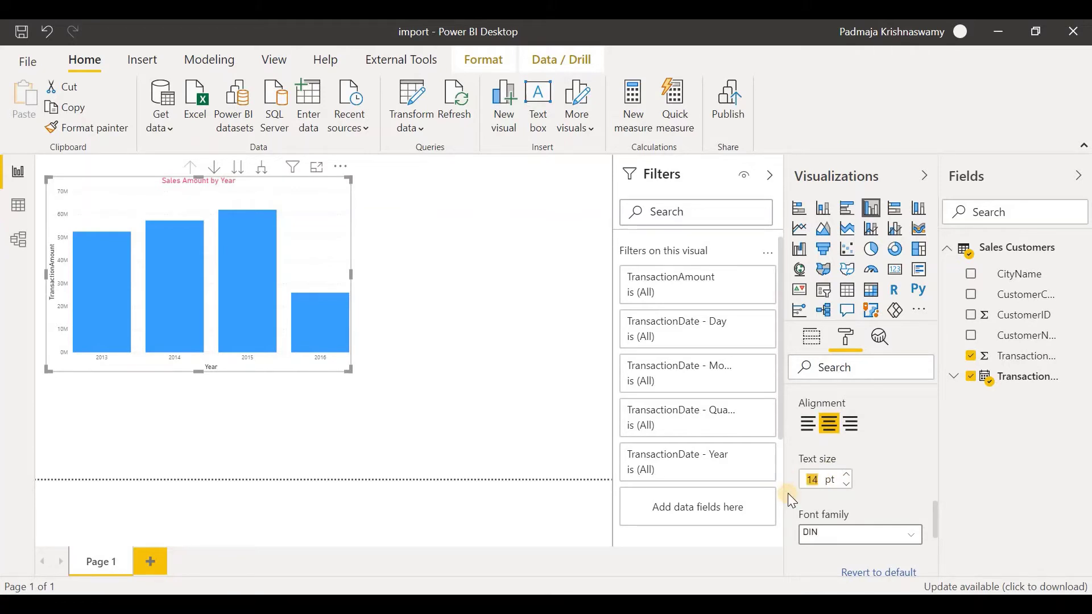
# Turn on the chart's border and set its color to blue
pyautogui.scroll(-5, 805, 476)
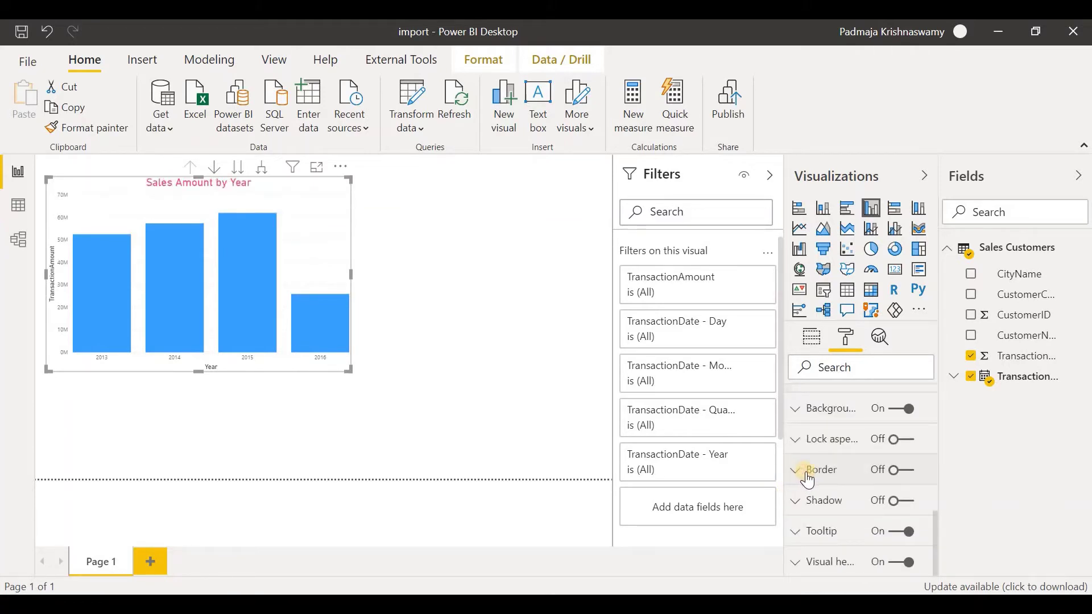
pyautogui.click(809, 481)
pyautogui.click(907, 480)
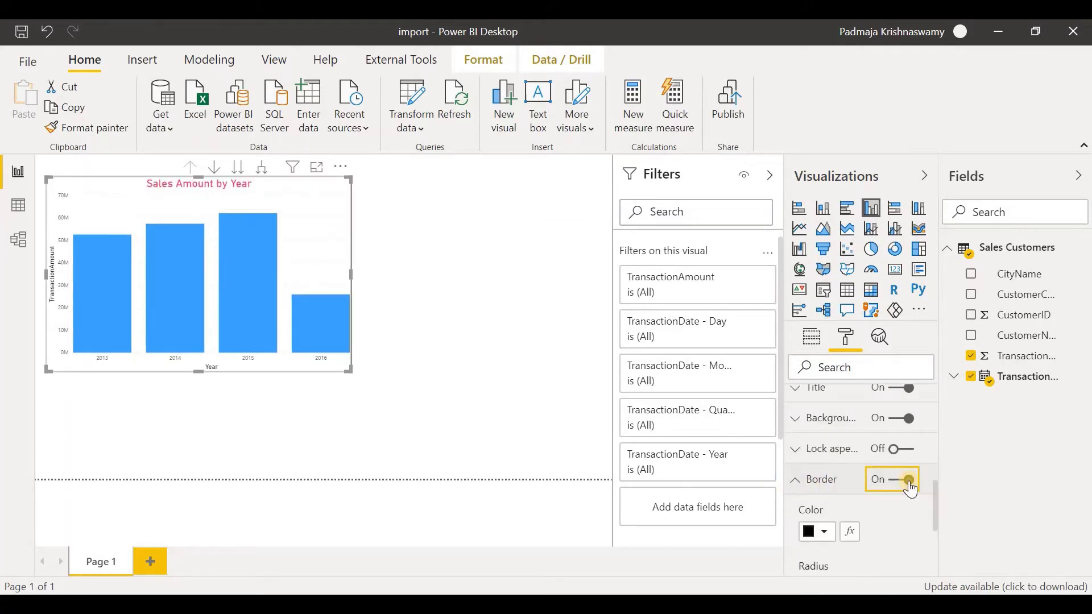
pyautogui.click(827, 537)
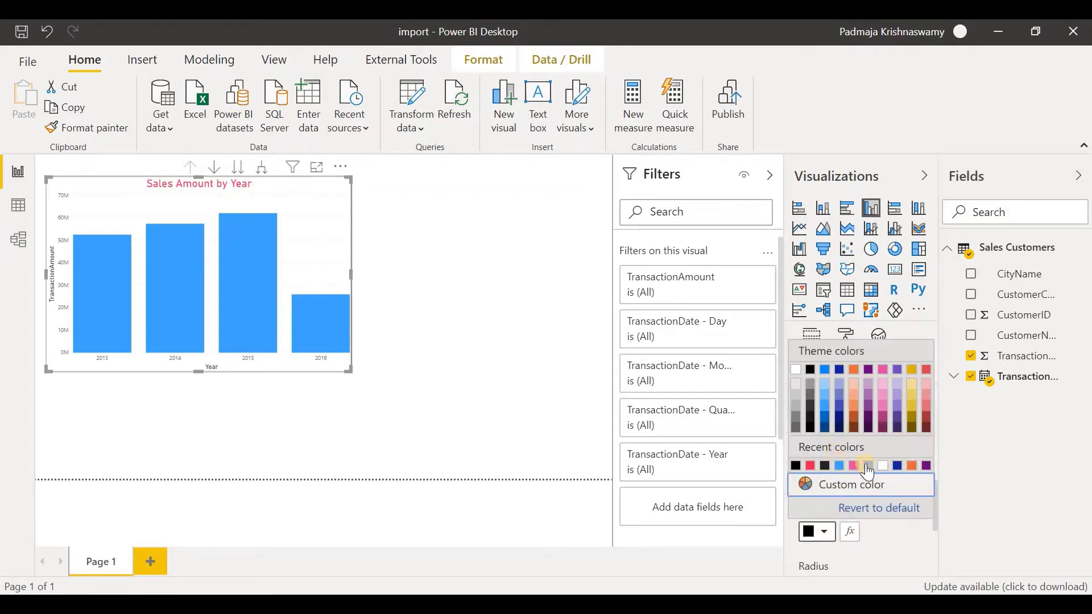
pyautogui.click(869, 472)
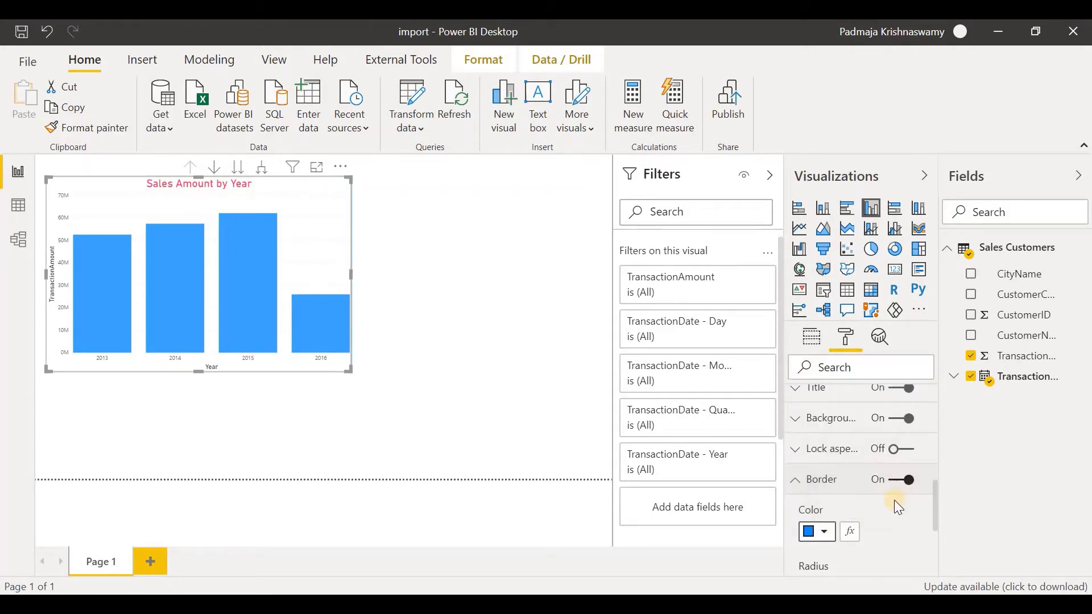
# Increase the text size of the chart's X-axis year labels by five points
pyautogui.scroll(5, 895, 500)
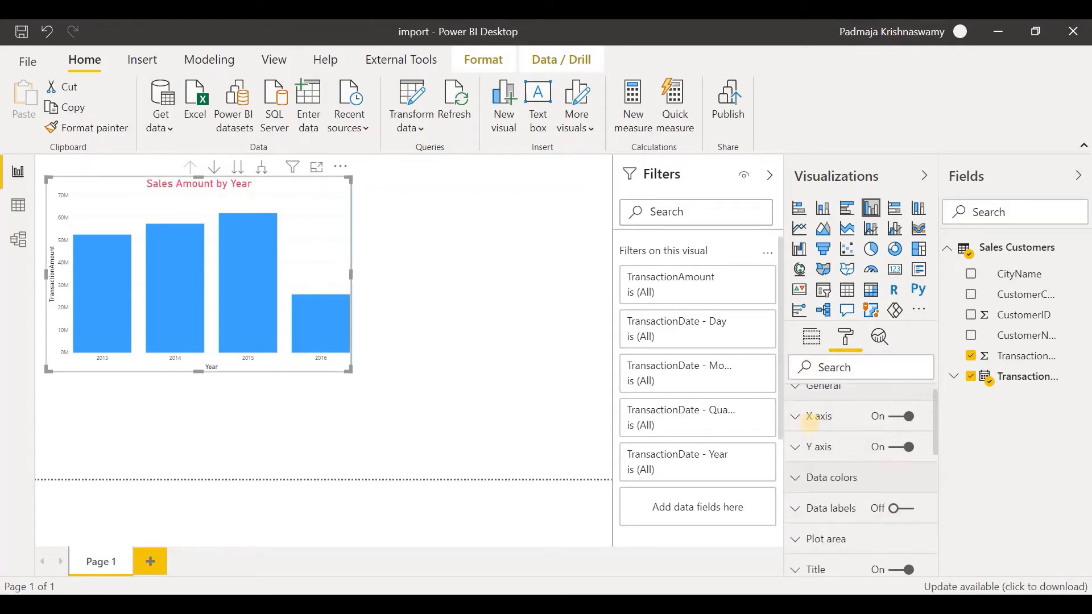
pyautogui.click(799, 424)
pyautogui.scroll(-3, 855, 487)
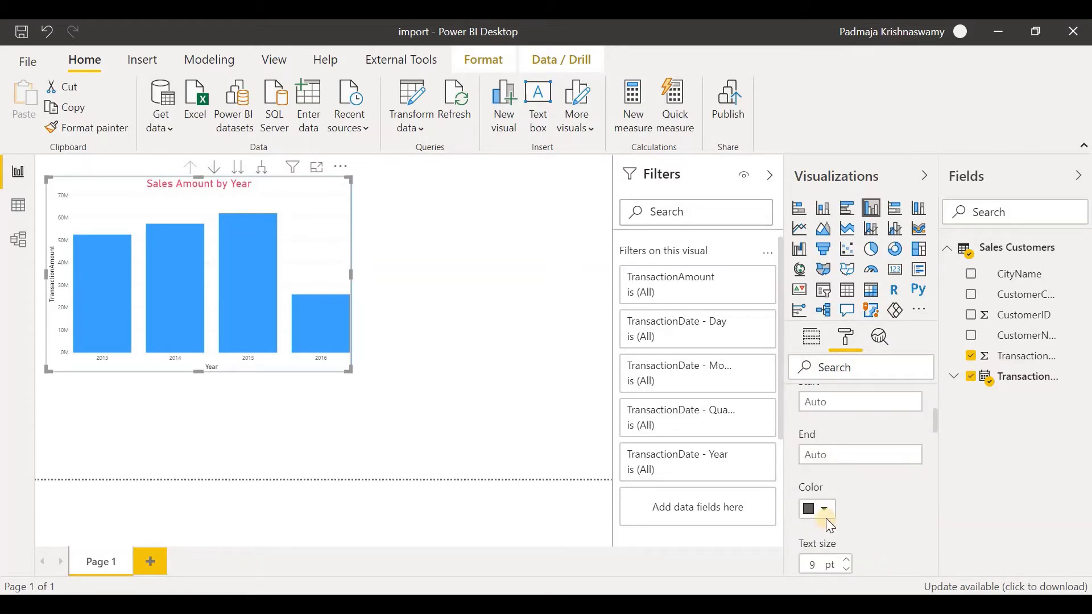
pyautogui.scroll(-3, 830, 526)
pyautogui.scroll(2, 830, 482)
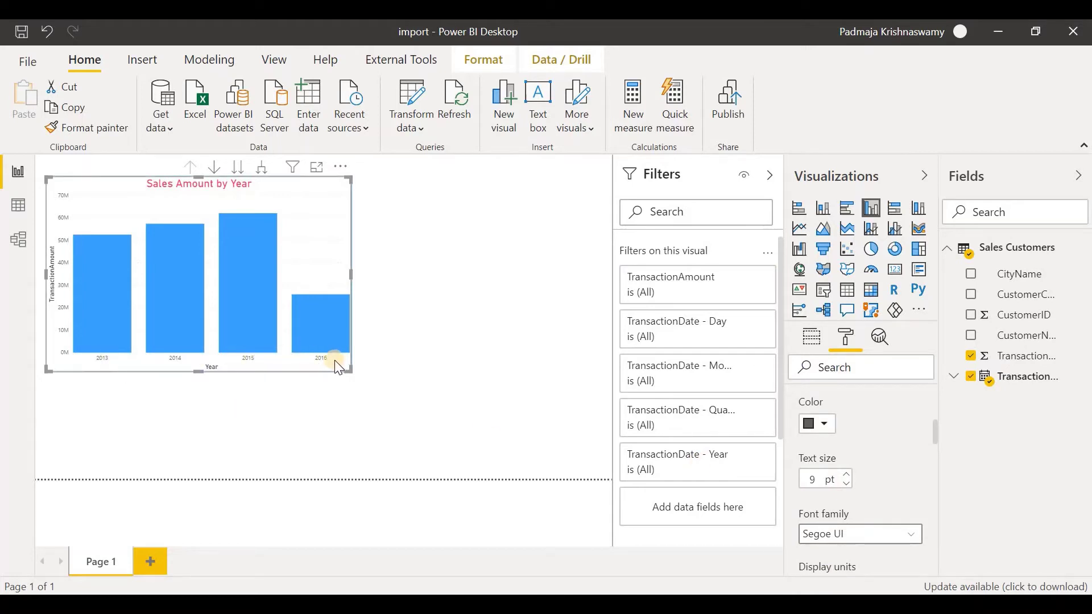
pyautogui.click(846, 476)
pyautogui.click(846, 476)
pyautogui.click(846, 476)
pyautogui.click(846, 475)
pyautogui.click(845, 476)
# Set the title color of the chart's X axis to red
pyautogui.scroll(-4, 846, 481)
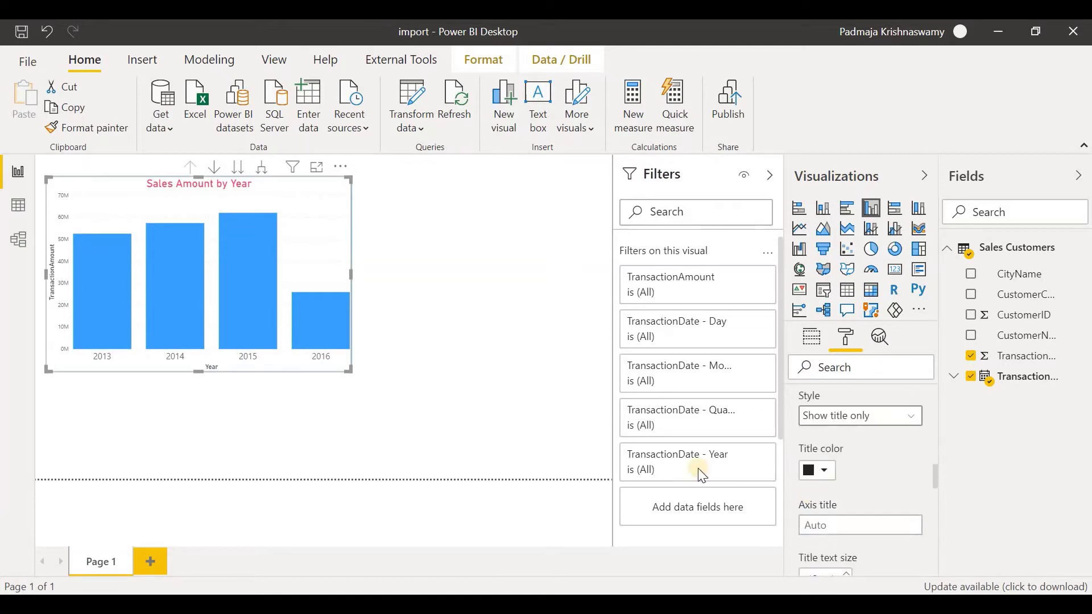
pyautogui.click(817, 471)
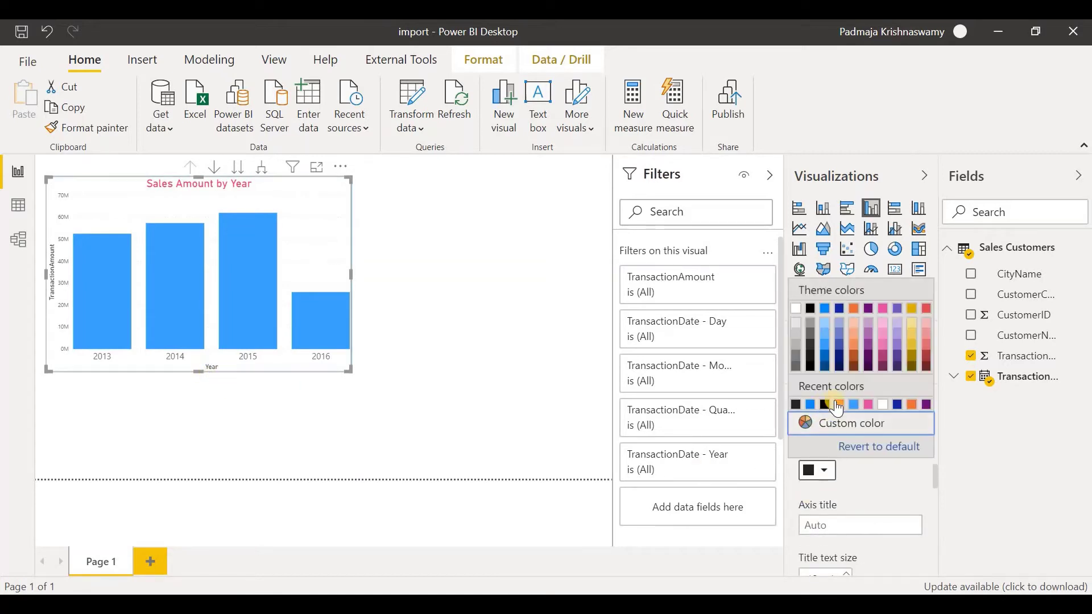
pyautogui.click(840, 405)
pyautogui.scroll(-3, 837, 404)
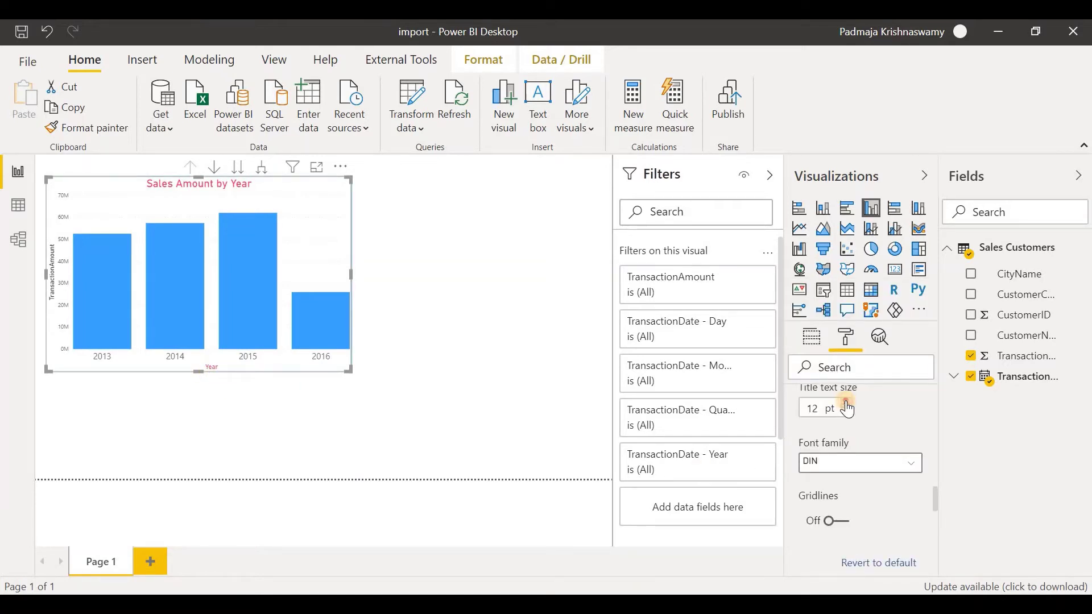
# Set the title text size of the chart's X axis to 20 pt
pyautogui.click(847, 405)
pyautogui.click(847, 405)
pyautogui.click(847, 408)
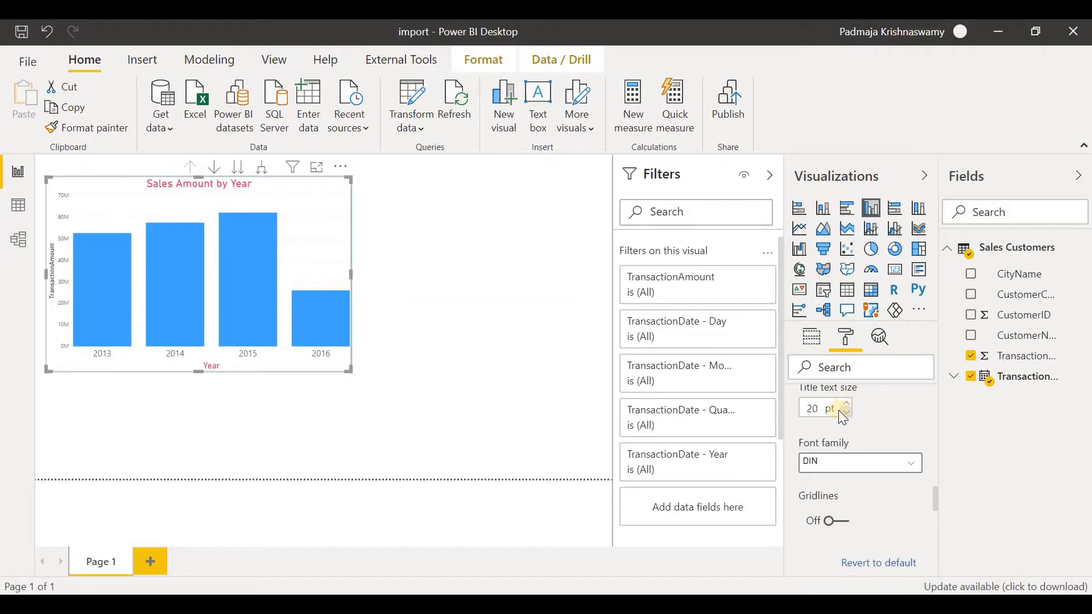
# Set the text size of the chart's Y-axis value labels to 12 pt
pyautogui.scroll(-3, 876, 455)
pyautogui.scroll(6, 877, 455)
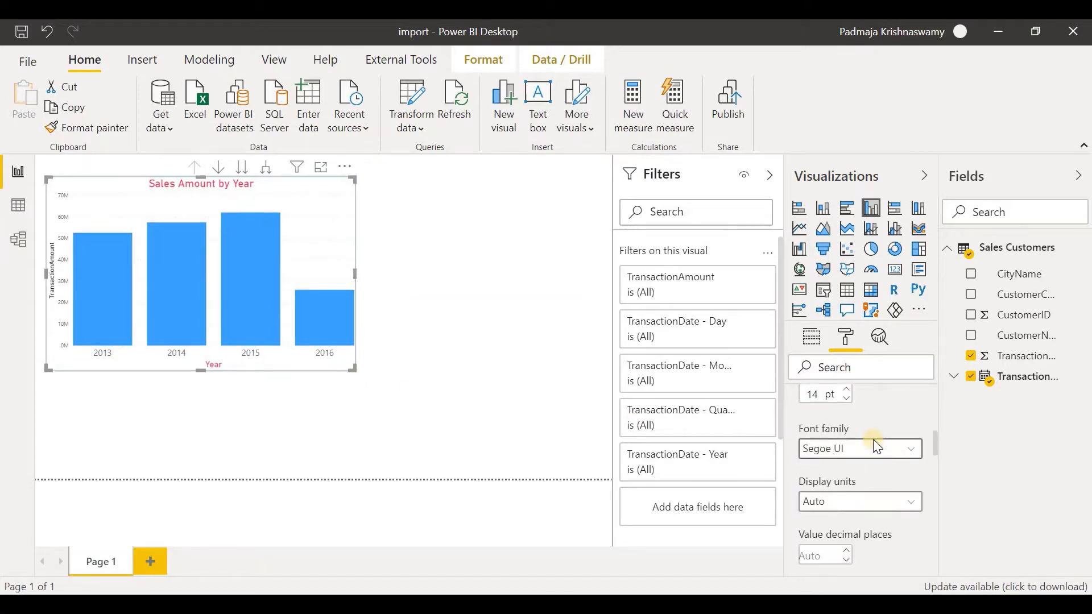
pyautogui.scroll(-4, 834, 441)
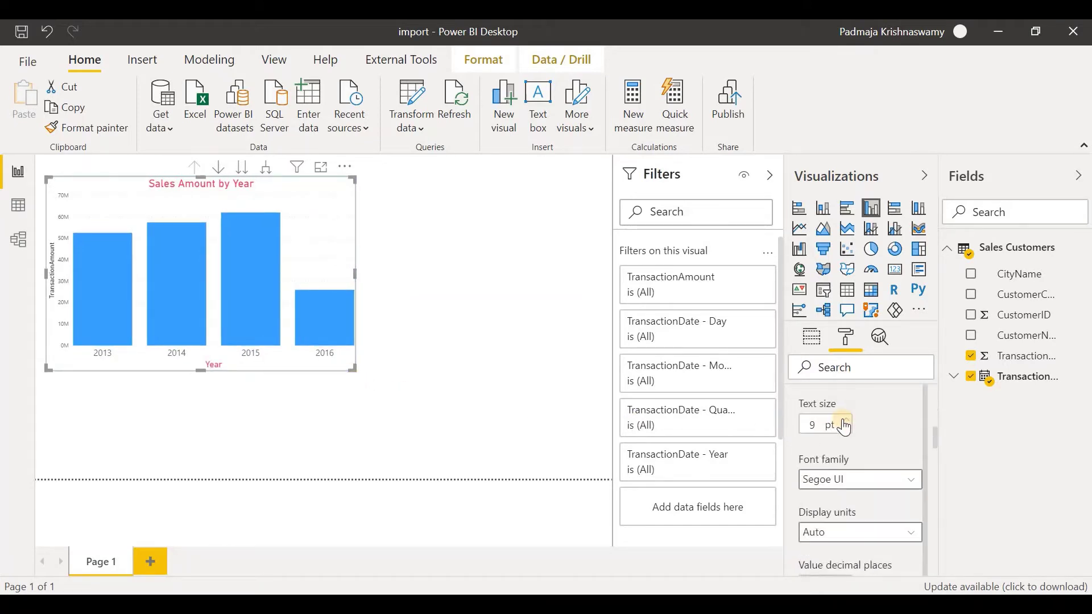
pyautogui.doubleClick(813, 425)
pyautogui.write('12')
pyautogui.scroll(-3, 830, 449)
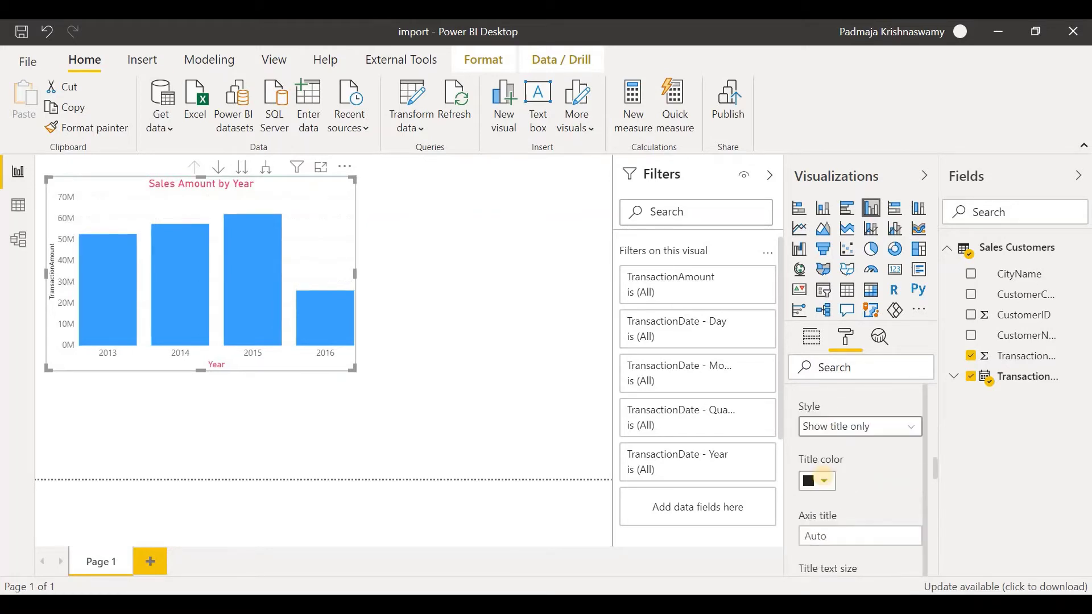
# Set the Y-axis title color to red and increase the title's text size
pyautogui.click(818, 482)
pyautogui.click(828, 415)
pyautogui.scroll(-3, 853, 455)
pyautogui.press('Tab')
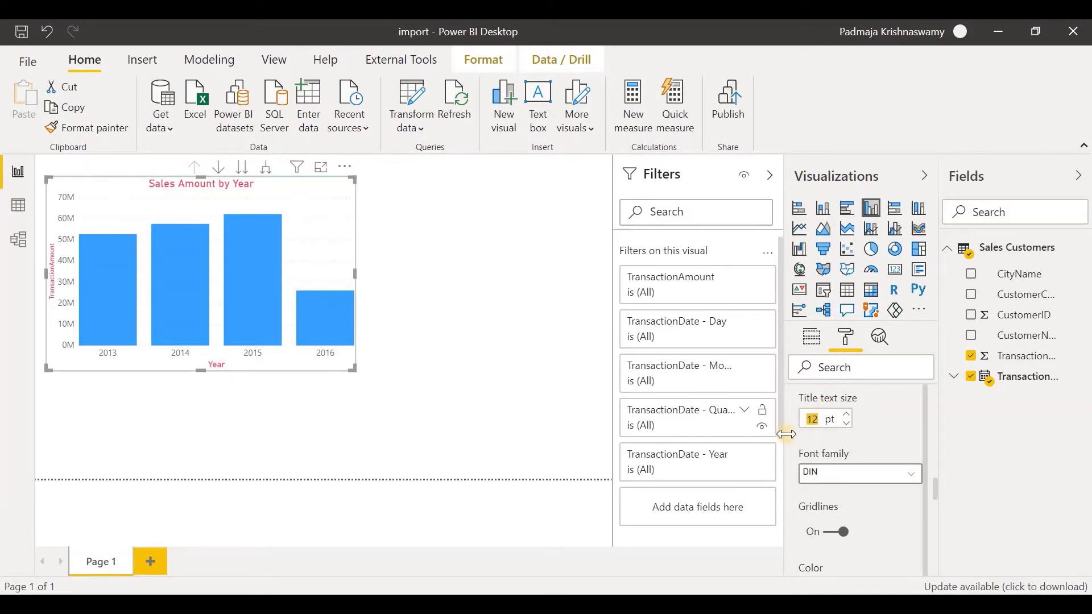
pyautogui.scroll(-3, 825, 444)
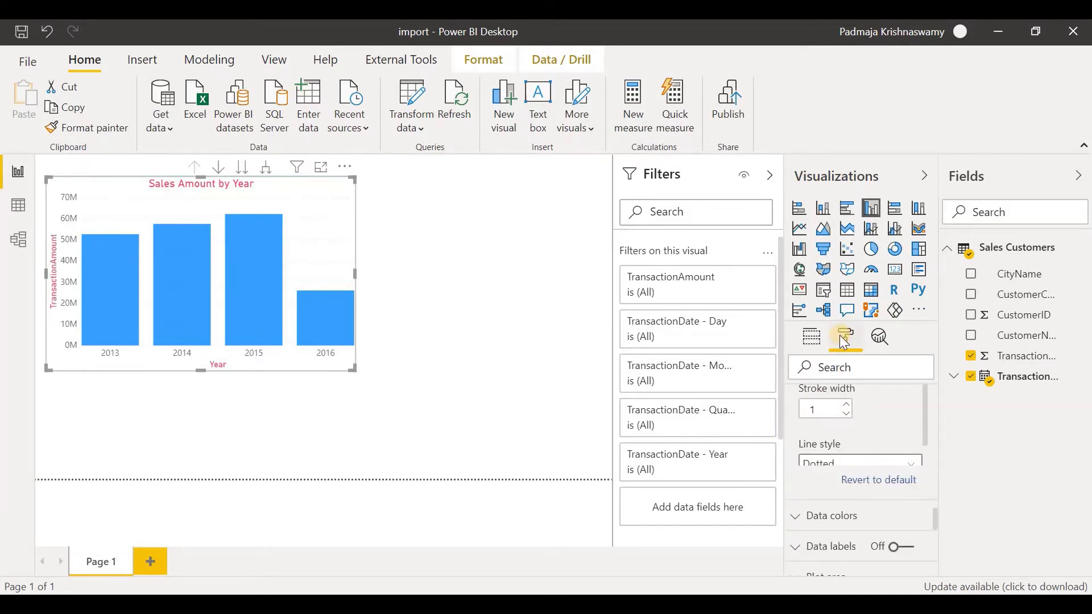
# Turn on data labels for the Sales Amount by Year column chart
pyautogui.moveTo(251, 246)
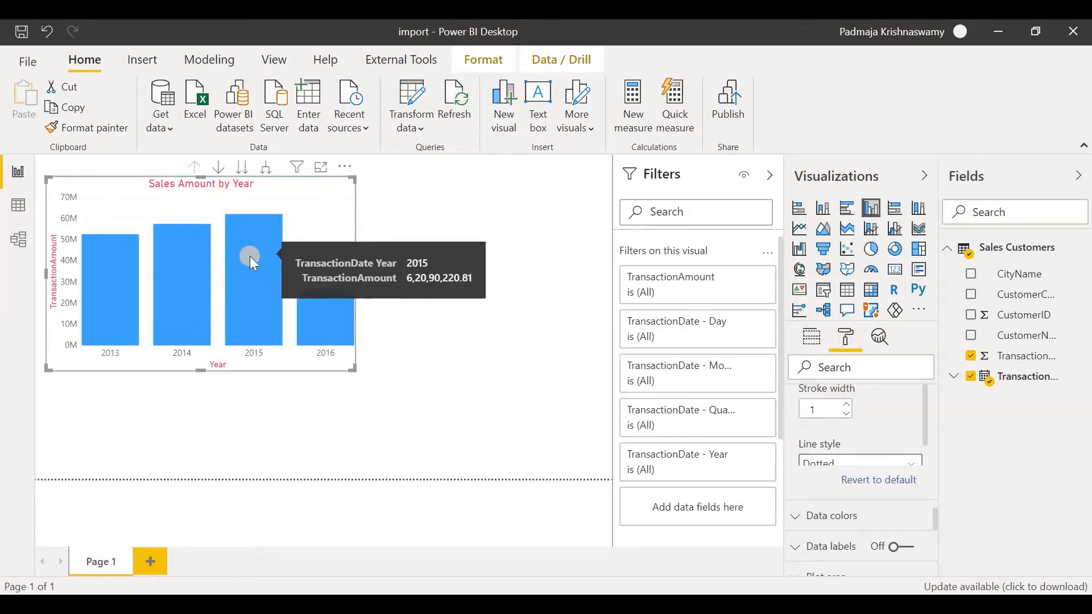
pyautogui.scroll(3, 897, 428)
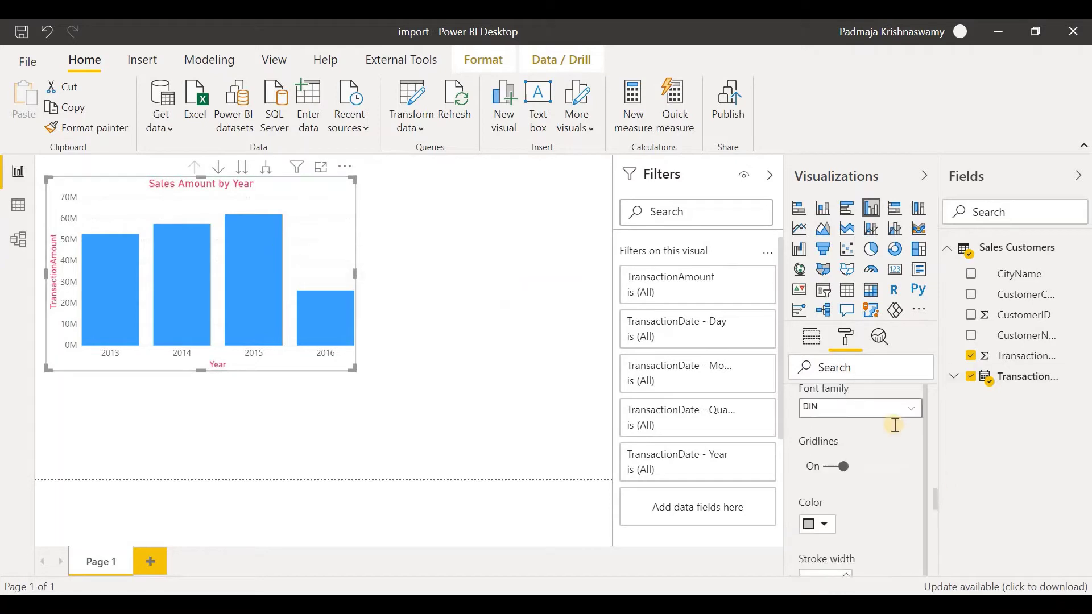
pyautogui.scroll(-3, 896, 426)
pyautogui.click(893, 437)
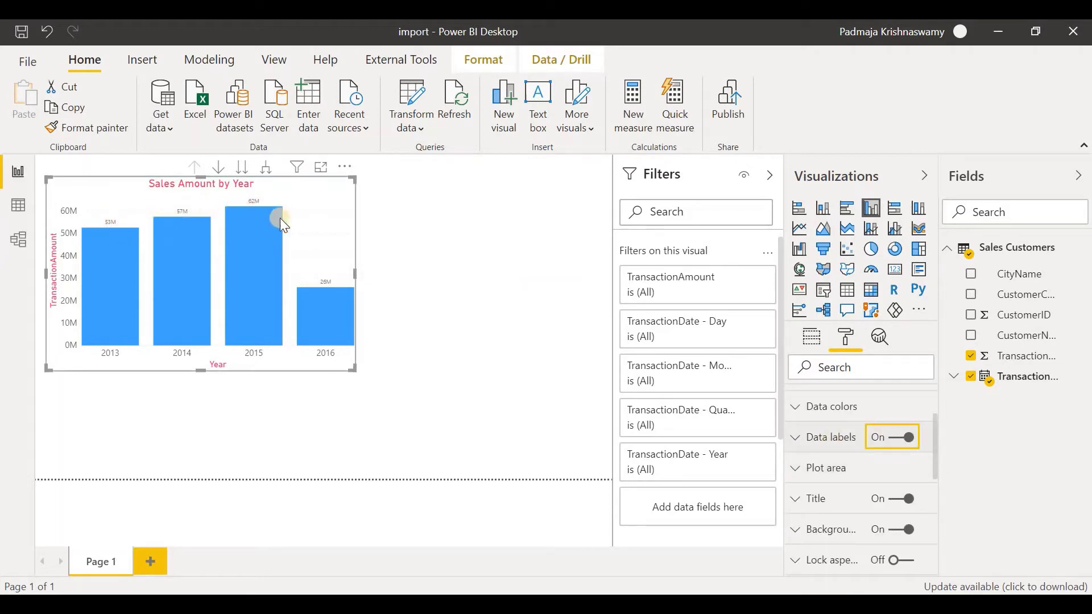
# Set the column chart's data labels to red and increase their text size by several points
pyautogui.scroll(-1, 898, 513)
pyautogui.click(802, 418)
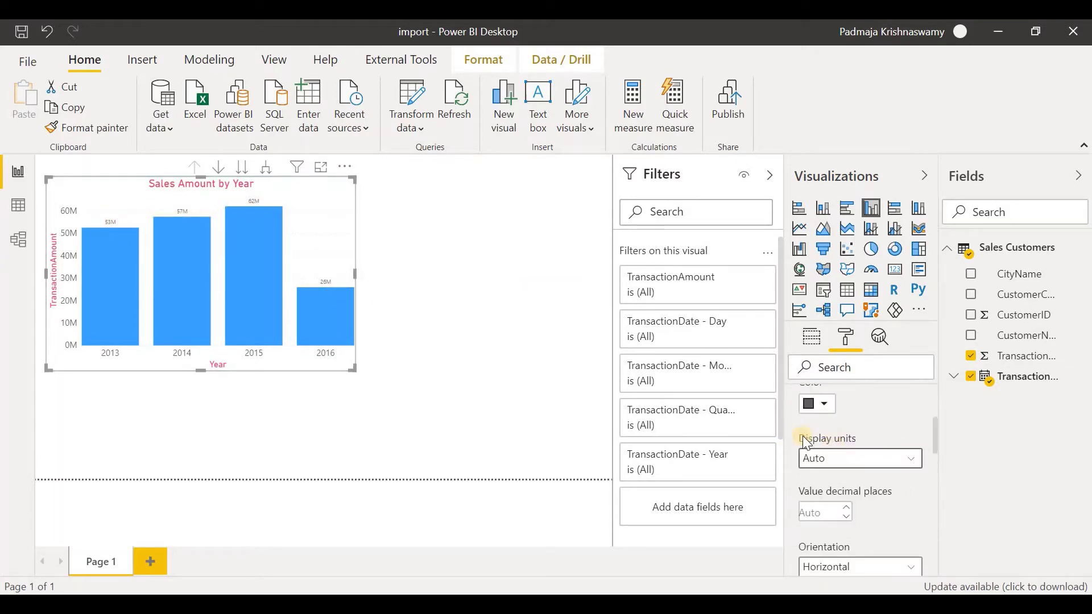
pyautogui.click(825, 404)
pyautogui.scroll(-3, 824, 477)
pyautogui.click(847, 474)
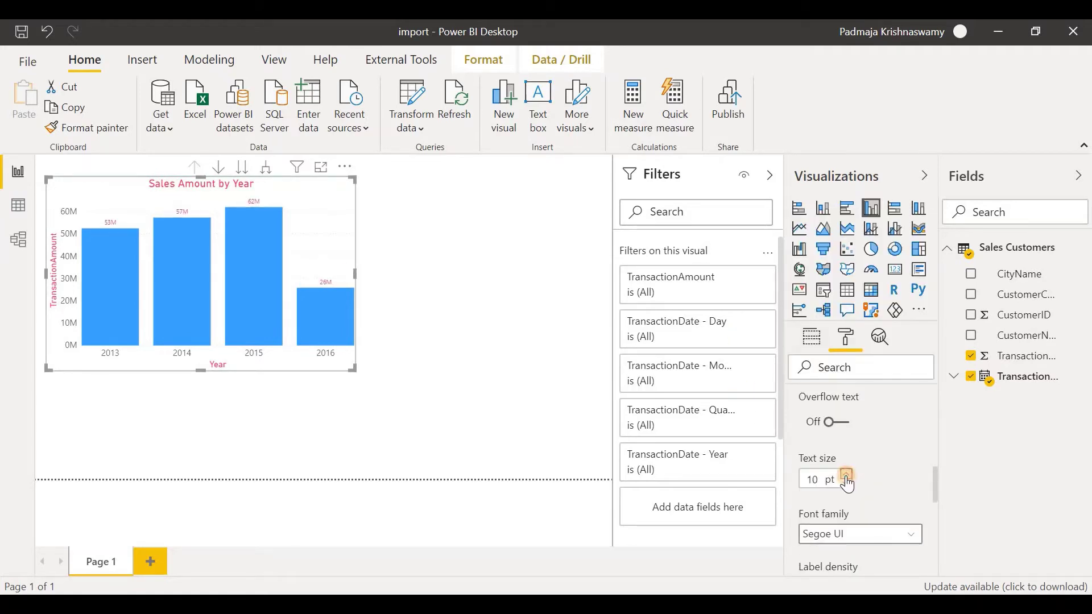
pyautogui.click(847, 474)
pyautogui.click(847, 474)
pyautogui.click(847, 474)
pyautogui.click(847, 474)
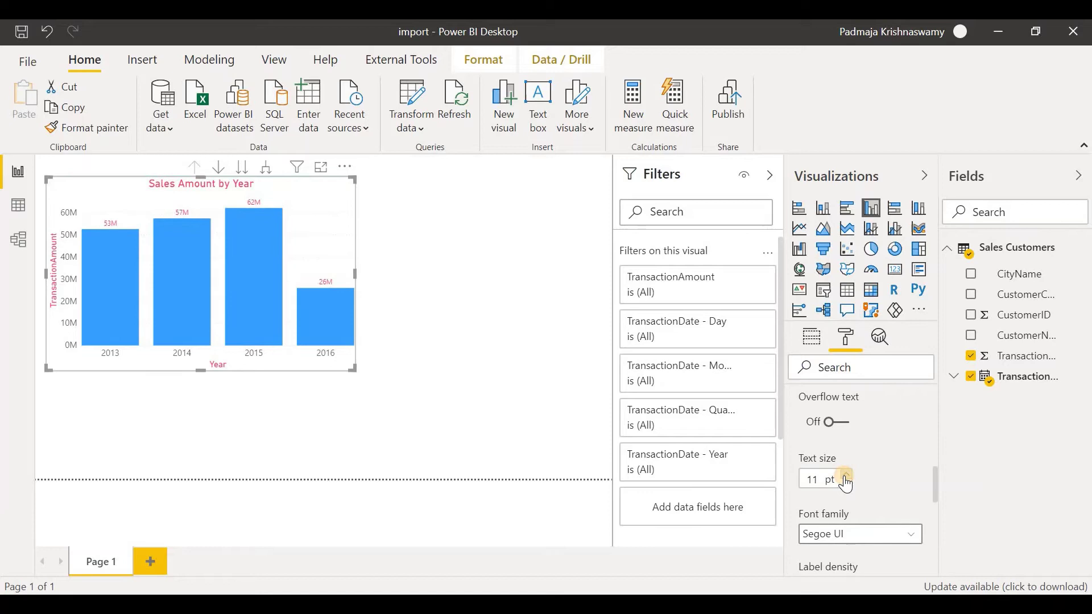
pyautogui.click(134, 304)
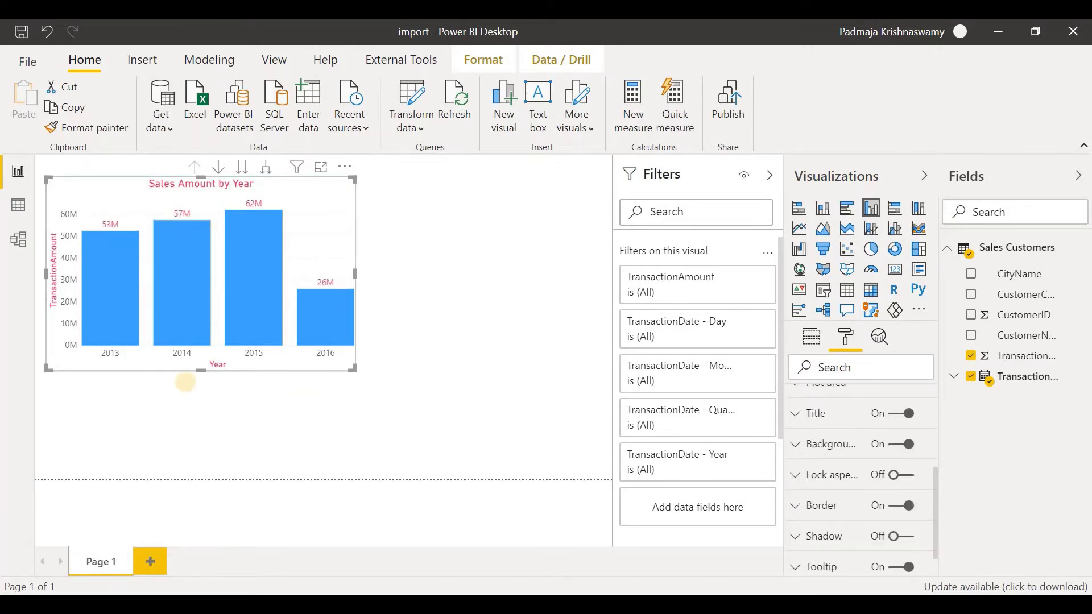
# Add a separate slicer visual to the page and assign the TransactionDate field to it
pyautogui.click(500, 307)
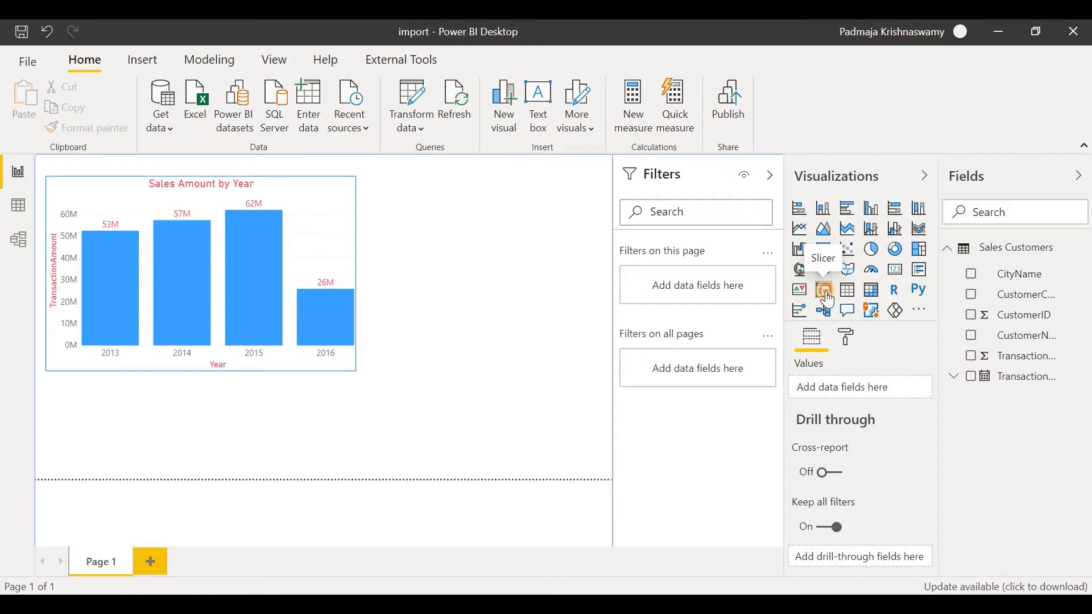
pyautogui.click(828, 298)
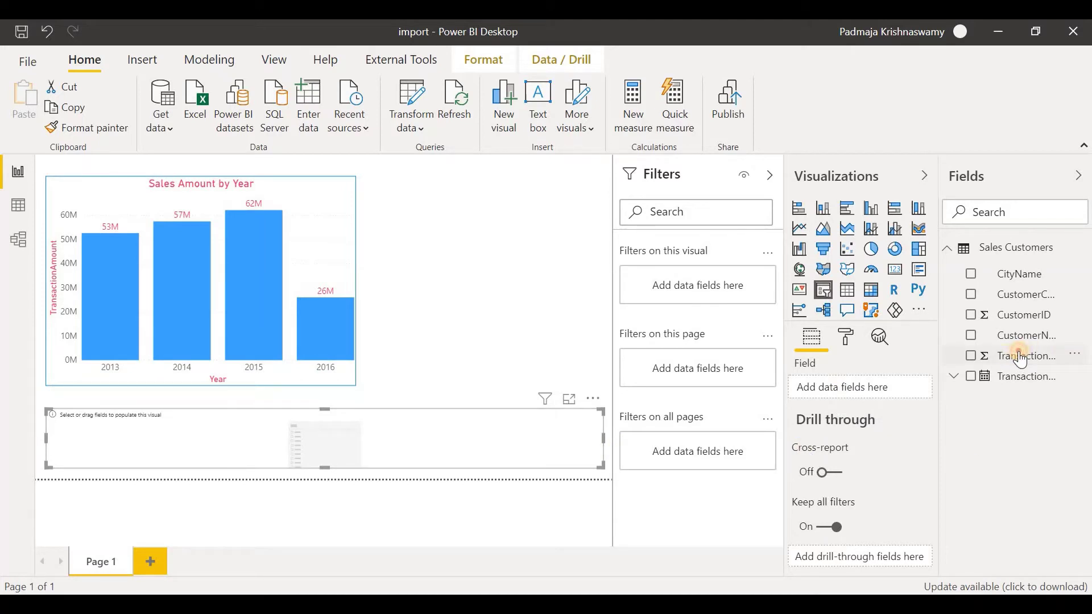
pyautogui.moveTo(1022, 376); pyautogui.dragTo(887, 403)
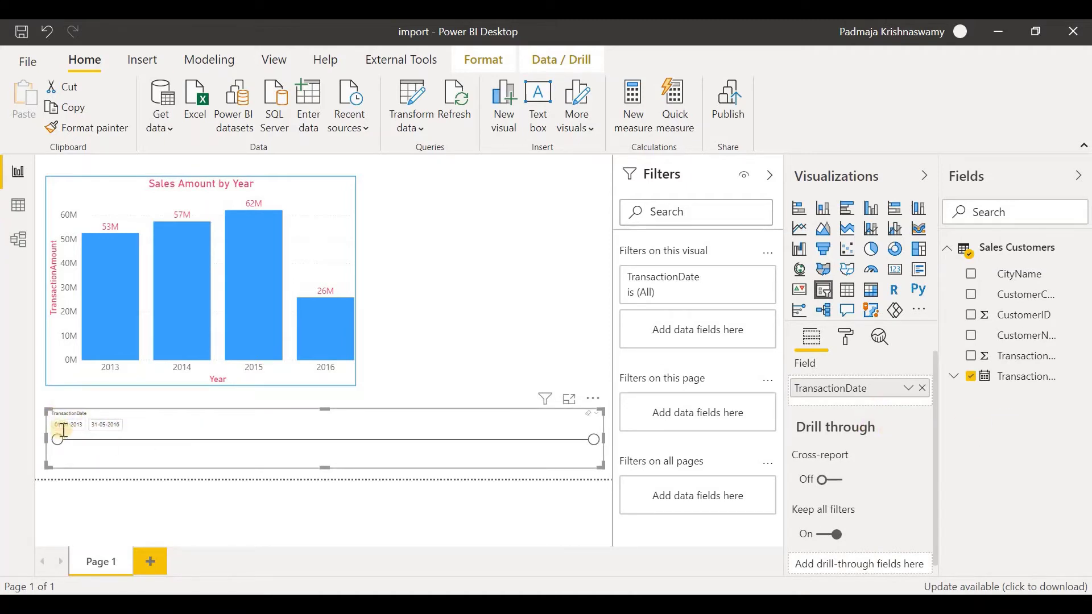
# Check the chart's filtering with Transaction Date slicer end dates of 23-08-2014 and 24-06-2015, restoring the end date to 31-05-2016
pyautogui.moveTo(598, 448); pyautogui.dragTo(560, 453)
pyautogui.moveTo(469, 455); pyautogui.dragTo(364, 450)
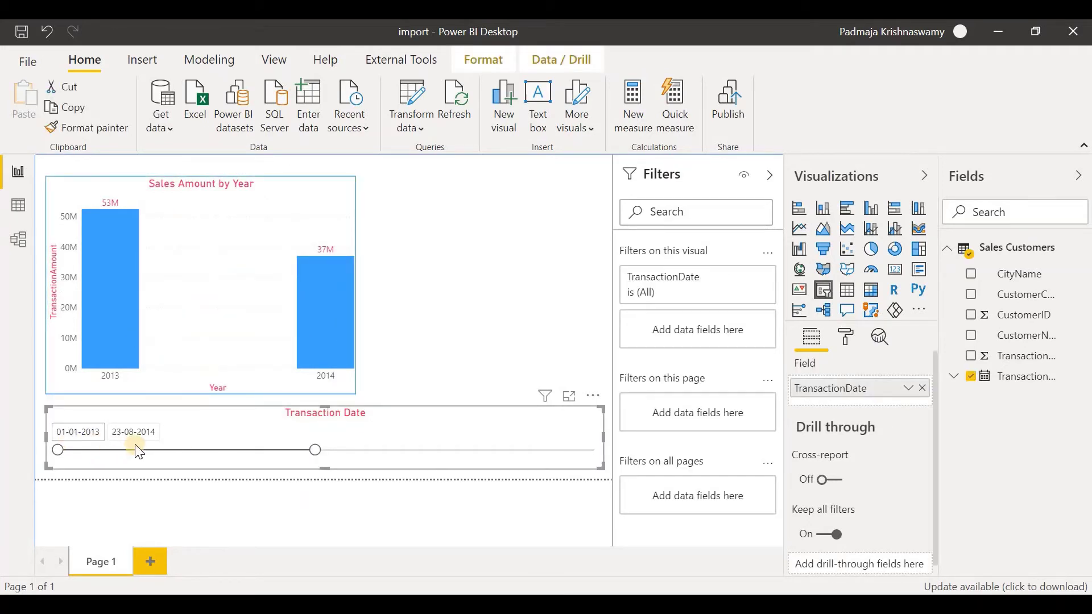
pyautogui.moveTo(316, 462); pyautogui.dragTo(447, 454)
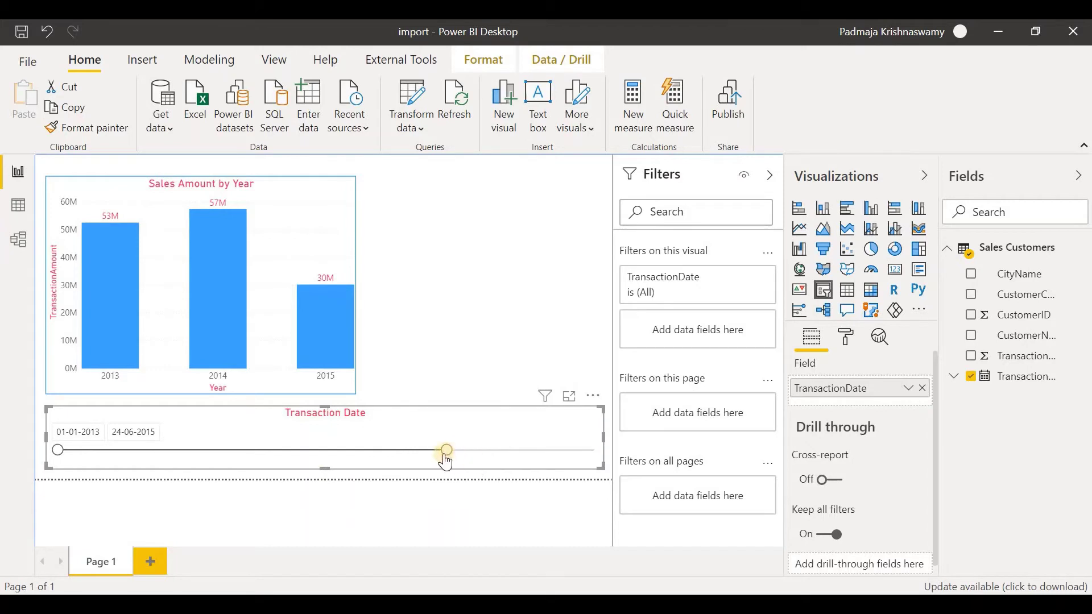
pyautogui.moveTo(446, 450); pyautogui.dragTo(595, 450)
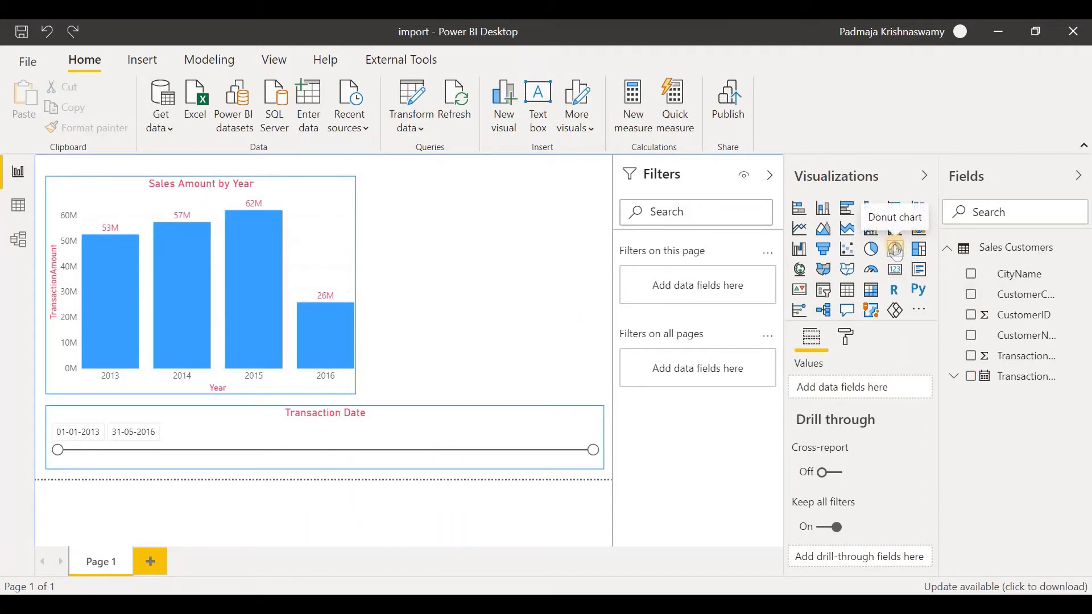
# Add a donut chart to the page with CustomerCategoryName as its legend
pyautogui.click(895, 250)
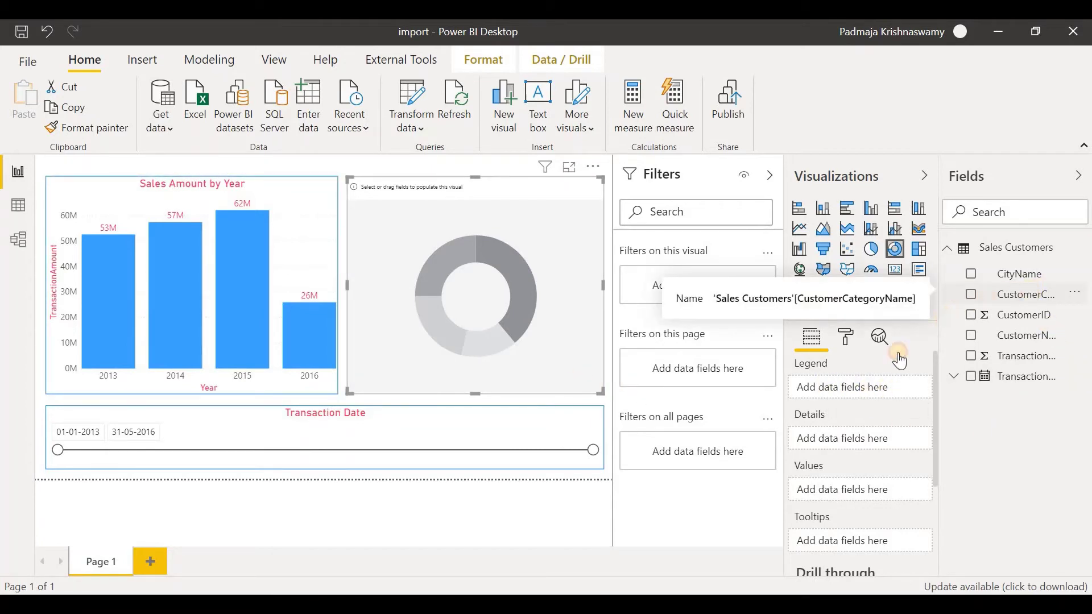
pyautogui.moveTo(899, 360); pyautogui.dragTo(842, 388)
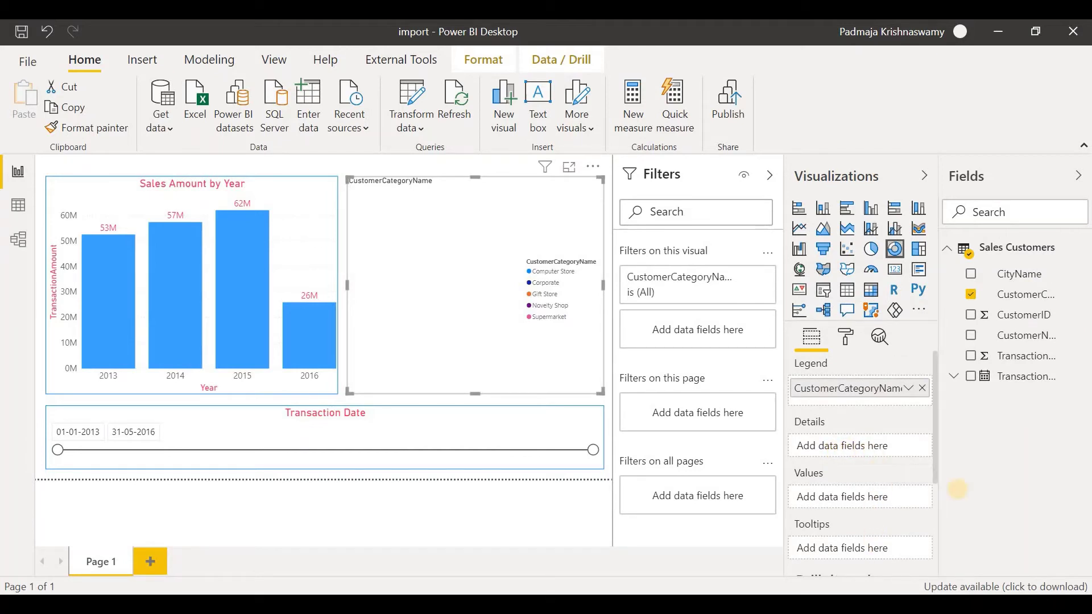
# Rename the TransactionAmount field as Sales Amount and assign it to the donut chart's values
pyautogui.rightClick(1017, 357)
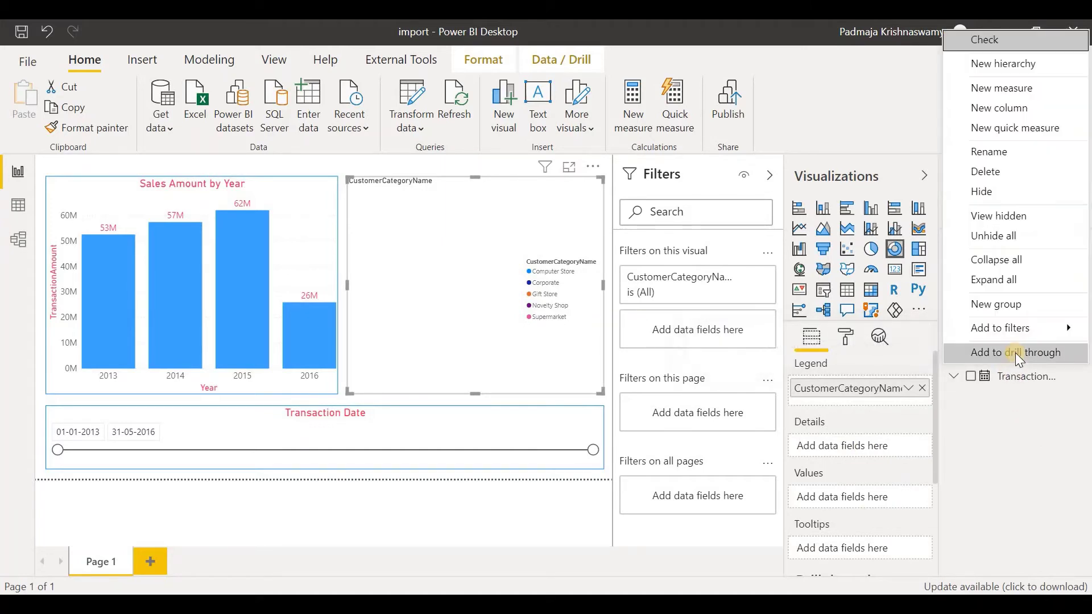
pyautogui.click(1045, 154)
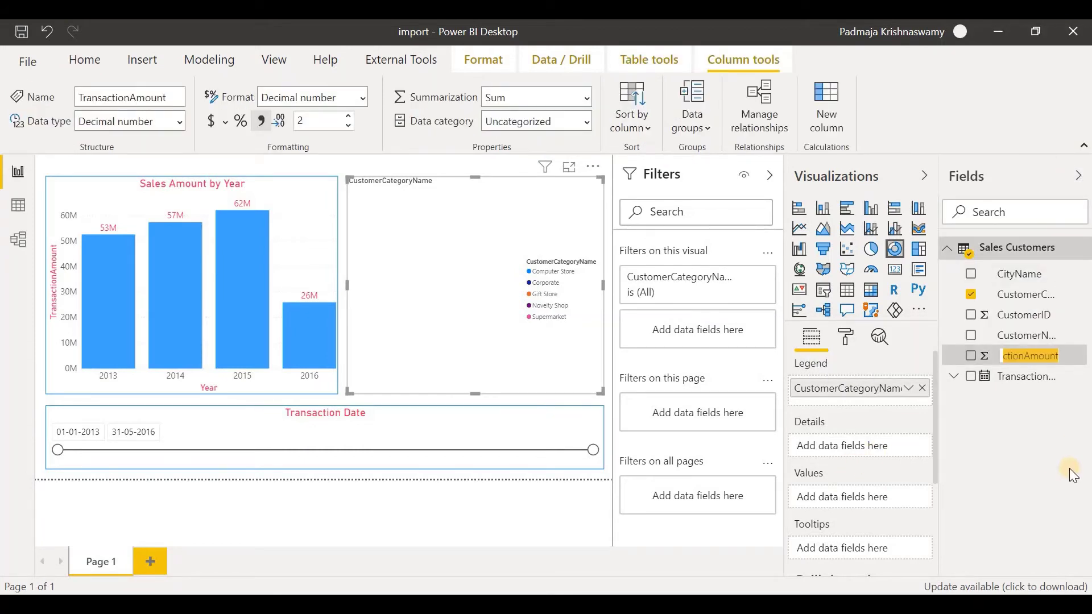
pyautogui.write('S')
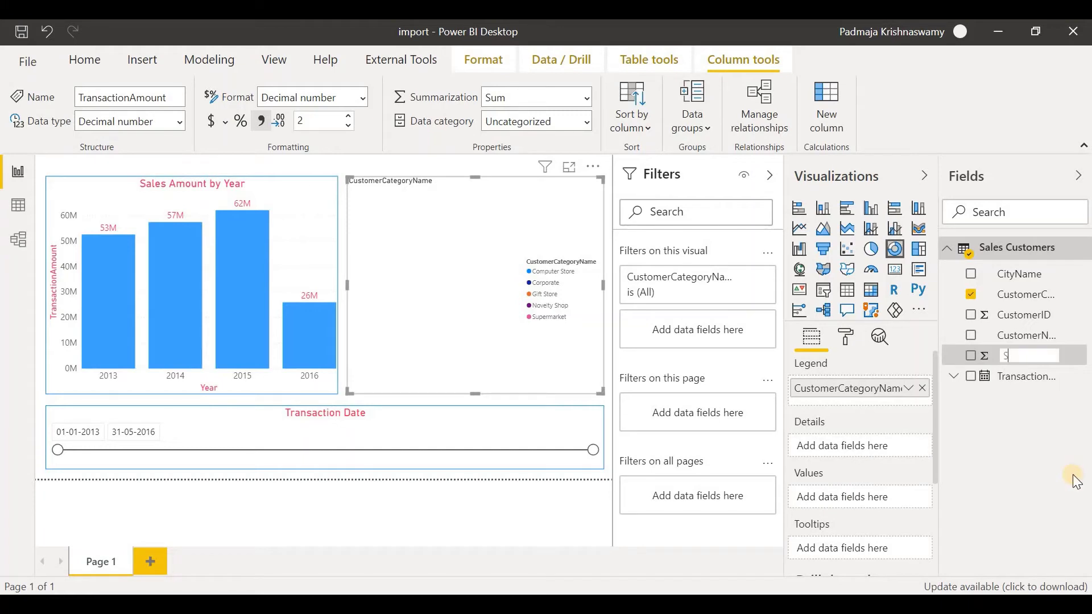
pyautogui.write('ales Amount')
pyautogui.press('Return')
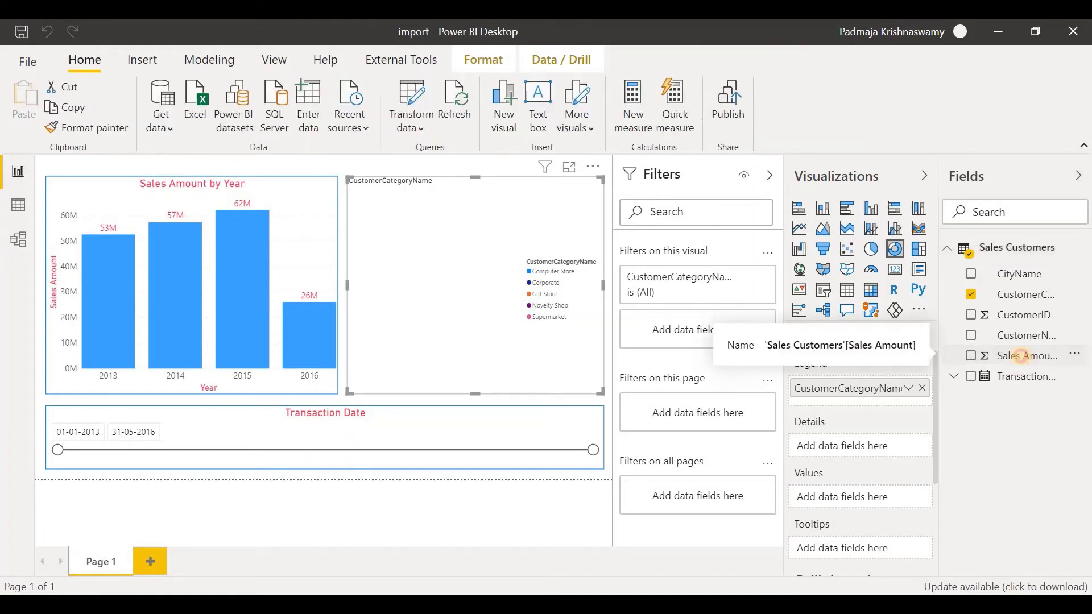
pyautogui.moveTo(1013, 355); pyautogui.dragTo(875, 501)
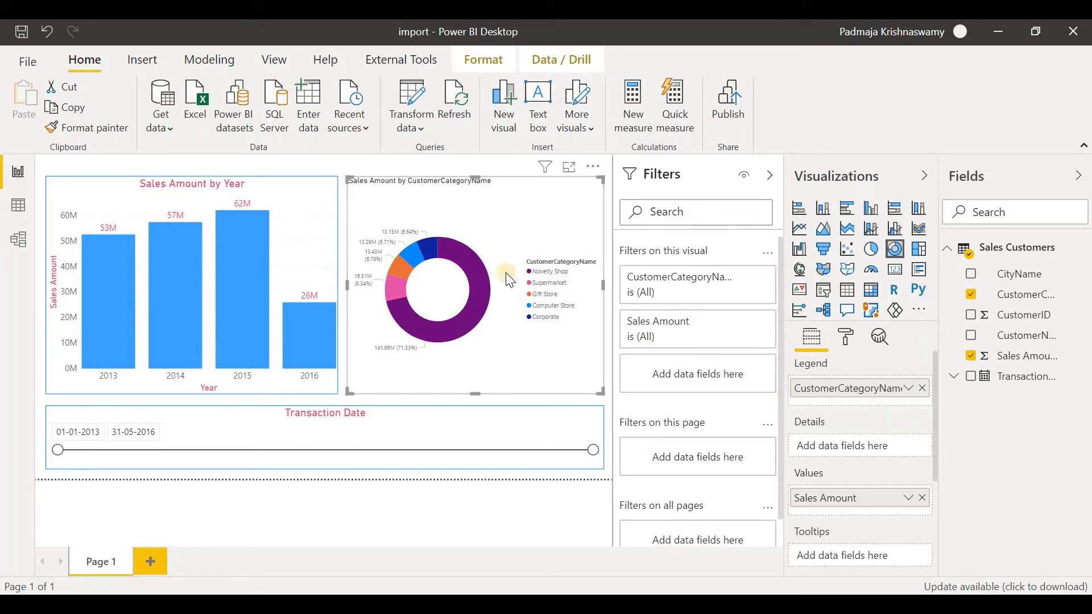
# Set the donut chart's data color for Novelty Shop to a custom bright green
pyautogui.click(846, 338)
pyautogui.scroll(-2, 859, 432)
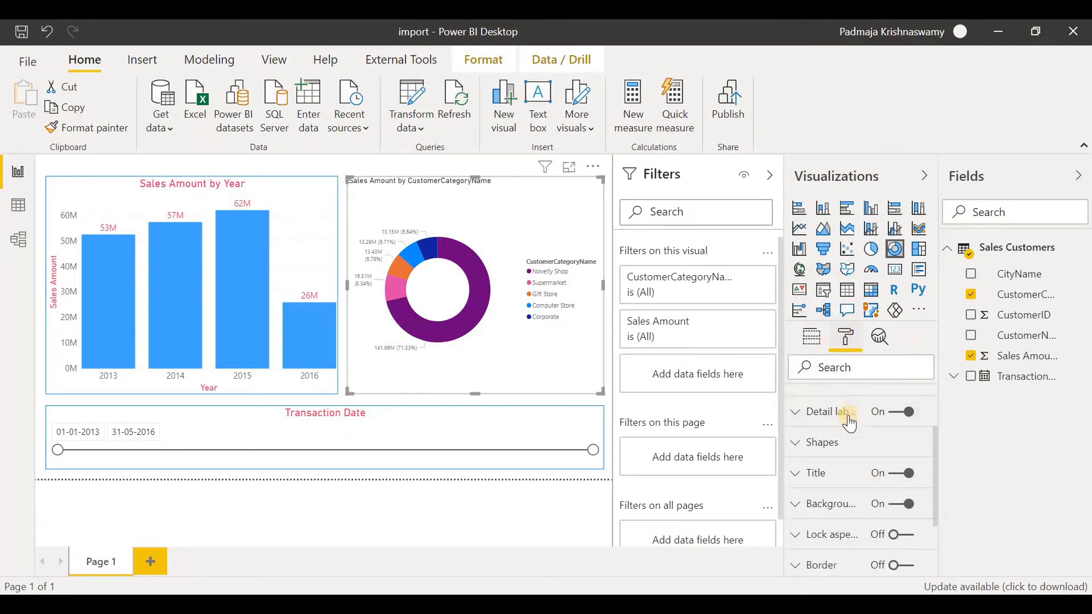
pyautogui.scroll(2, 834, 461)
pyautogui.click(833, 461)
pyautogui.scroll(-3, 842, 442)
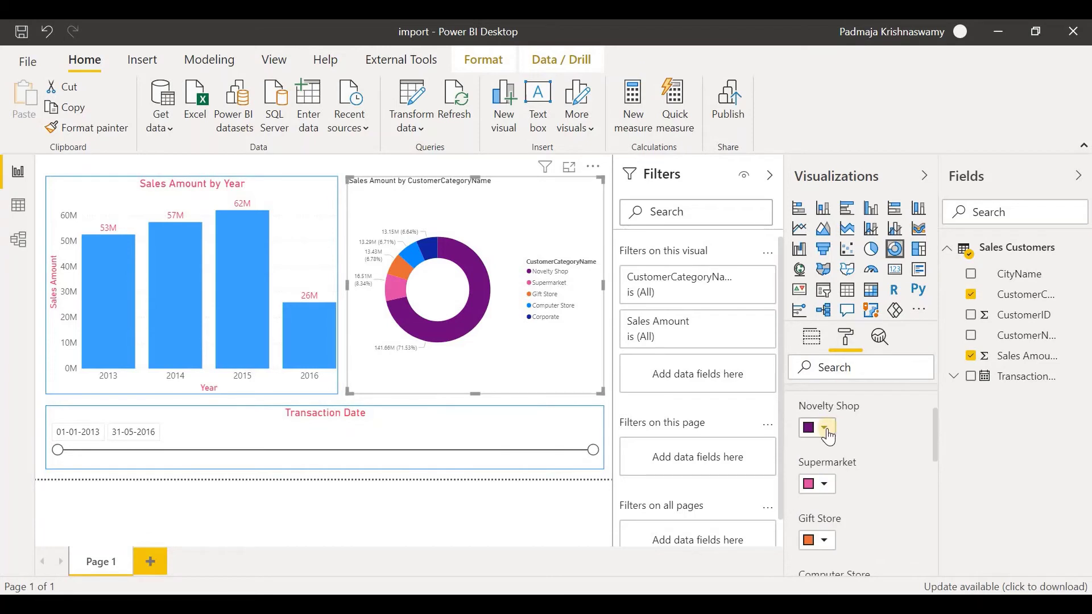
pyautogui.click(825, 430)
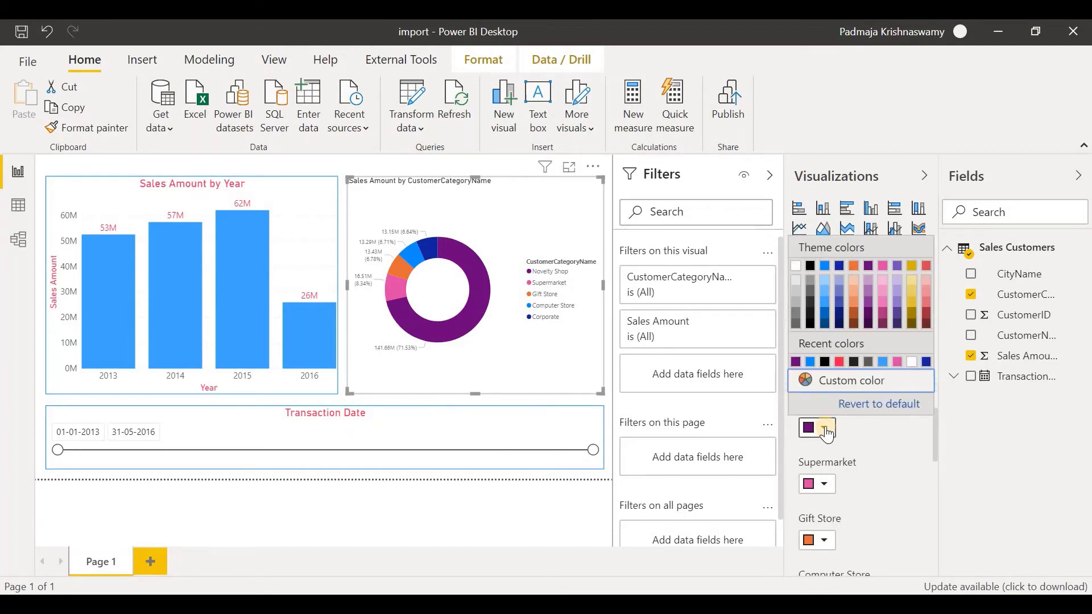
pyautogui.click(859, 381)
pyautogui.click(912, 248)
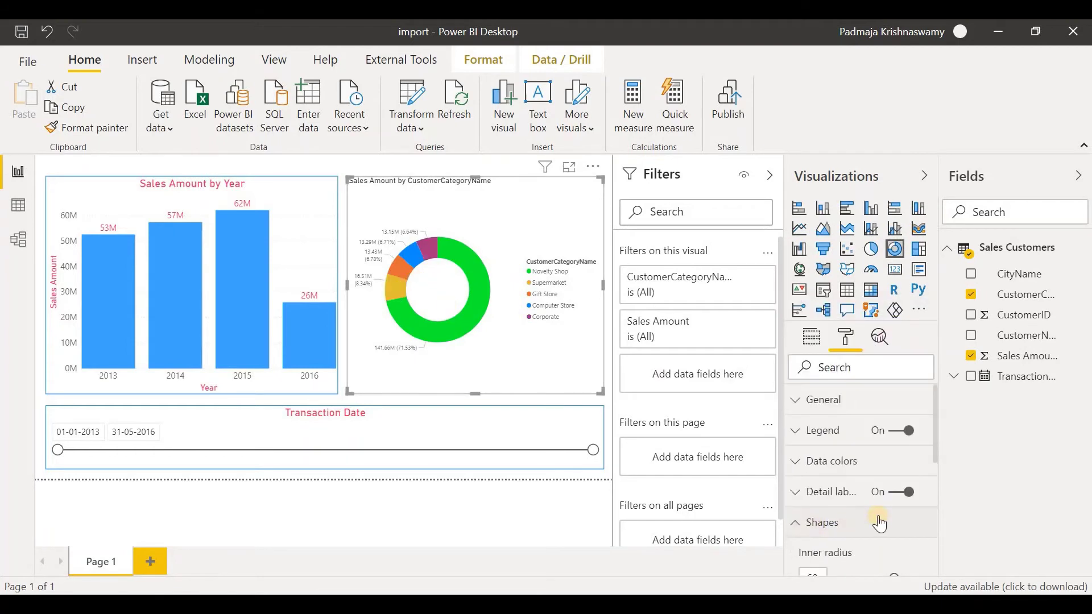
# Try adjusting the inner radius of the donut chart in its shape settings
pyautogui.click(879, 519)
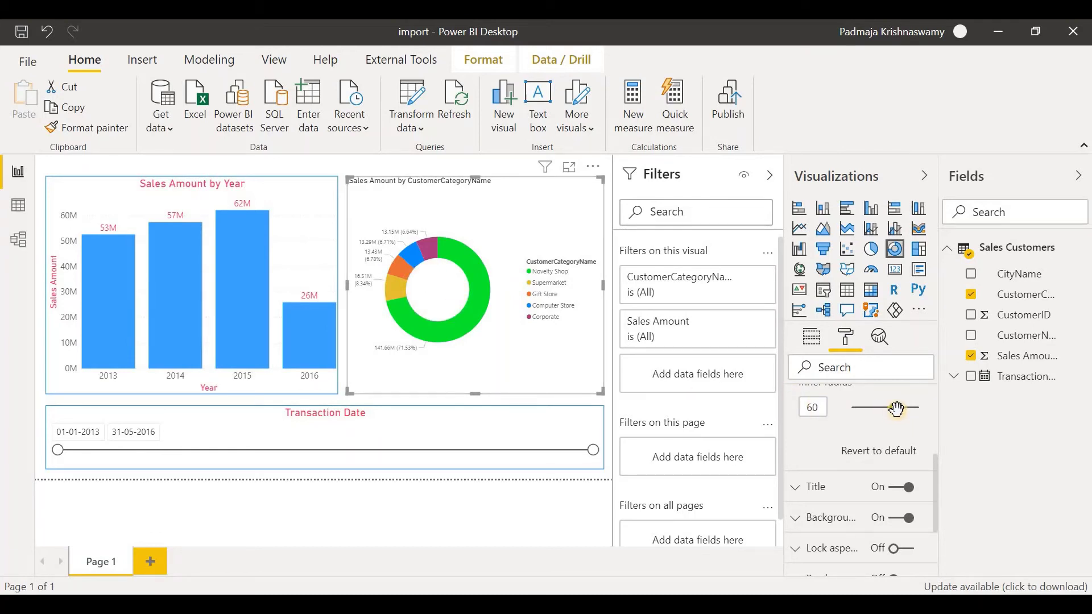
pyautogui.moveTo(892, 407); pyautogui.dragTo(896, 415)
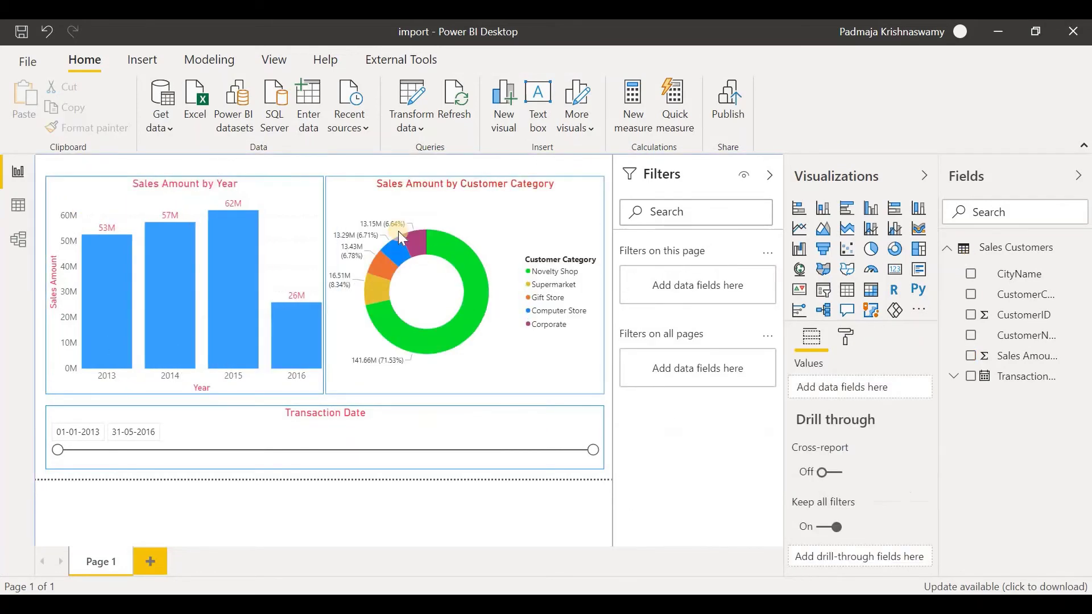
# Test the Transaction Date slicer by moving its end date to 27-10-2015 and 22-01-2015, and return it to 31-05-2016
pyautogui.moveTo(593, 450); pyautogui.dragTo(507, 450)
pyautogui.click(469, 447)
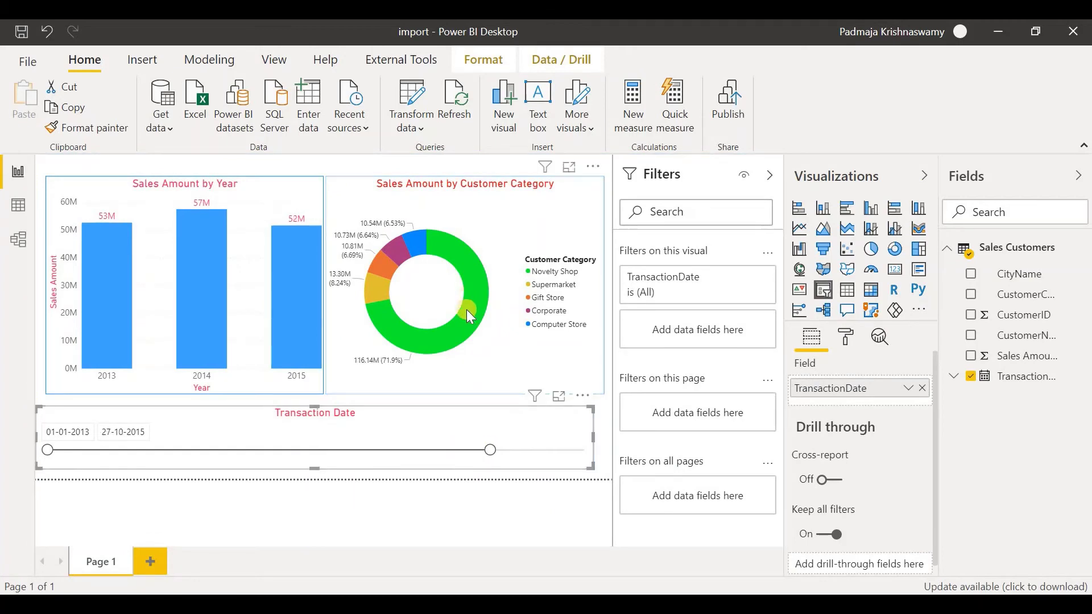
pyautogui.moveTo(488, 450); pyautogui.dragTo(371, 457)
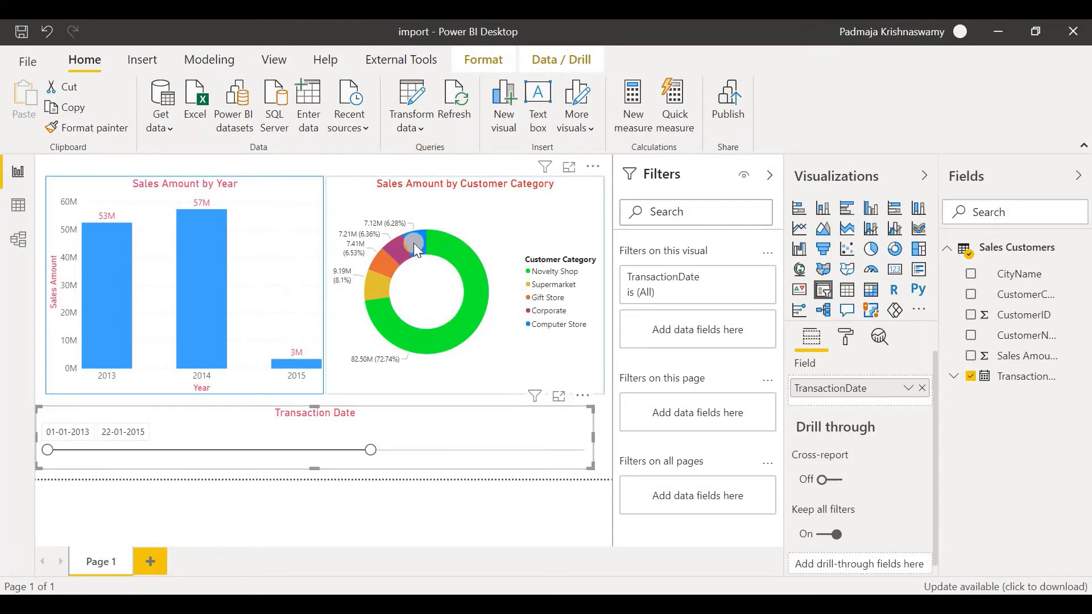
pyautogui.click(293, 454)
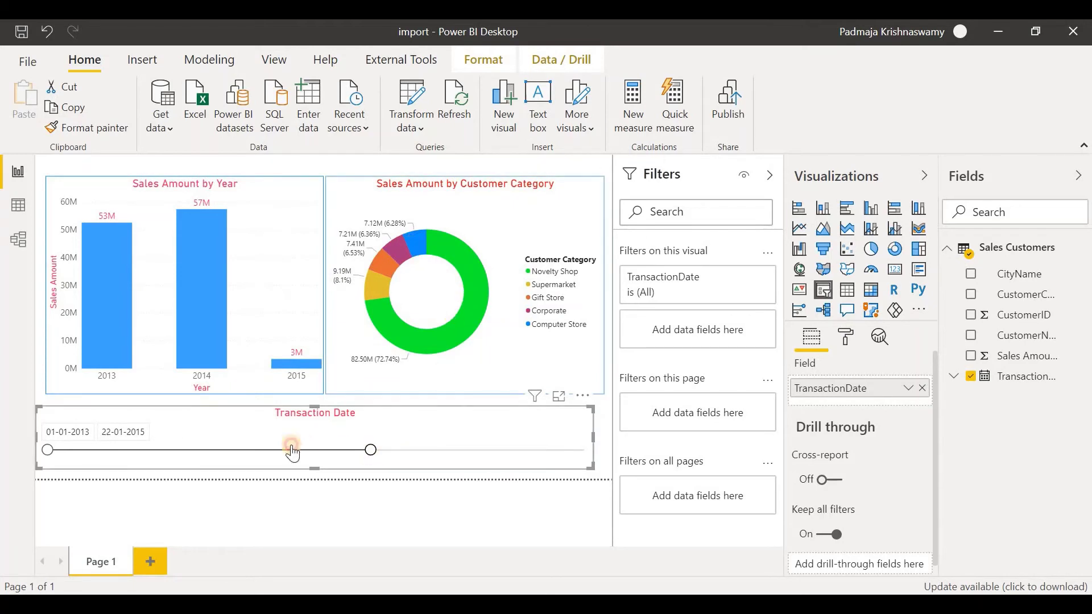
pyautogui.click(393, 451)
pyautogui.moveTo(393, 453); pyautogui.dragTo(590, 458)
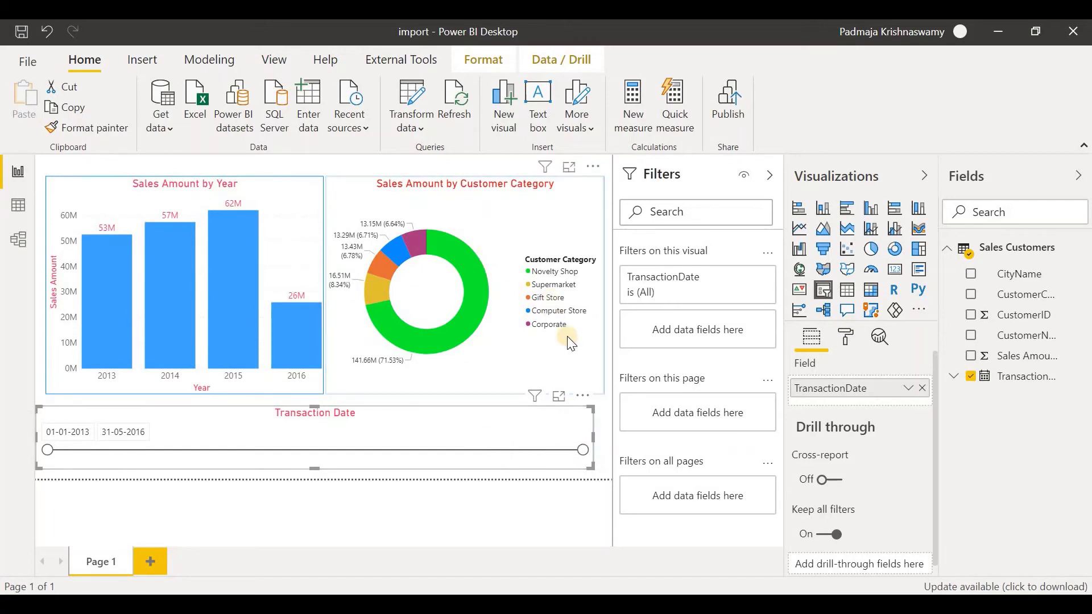
pyautogui.click(900, 281)
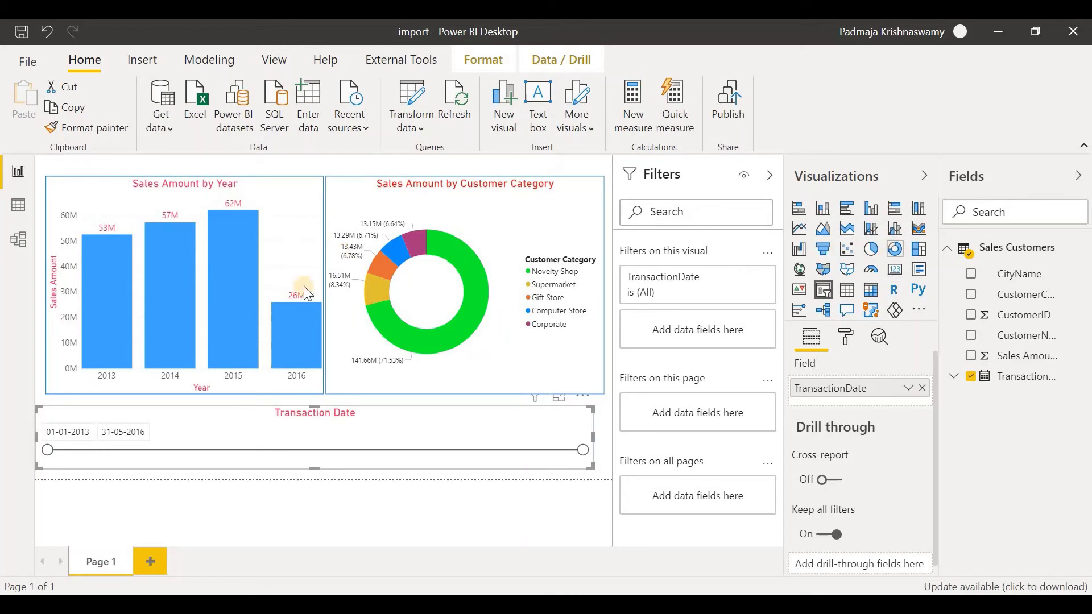
pyautogui.click(433, 270)
pyautogui.click(450, 286)
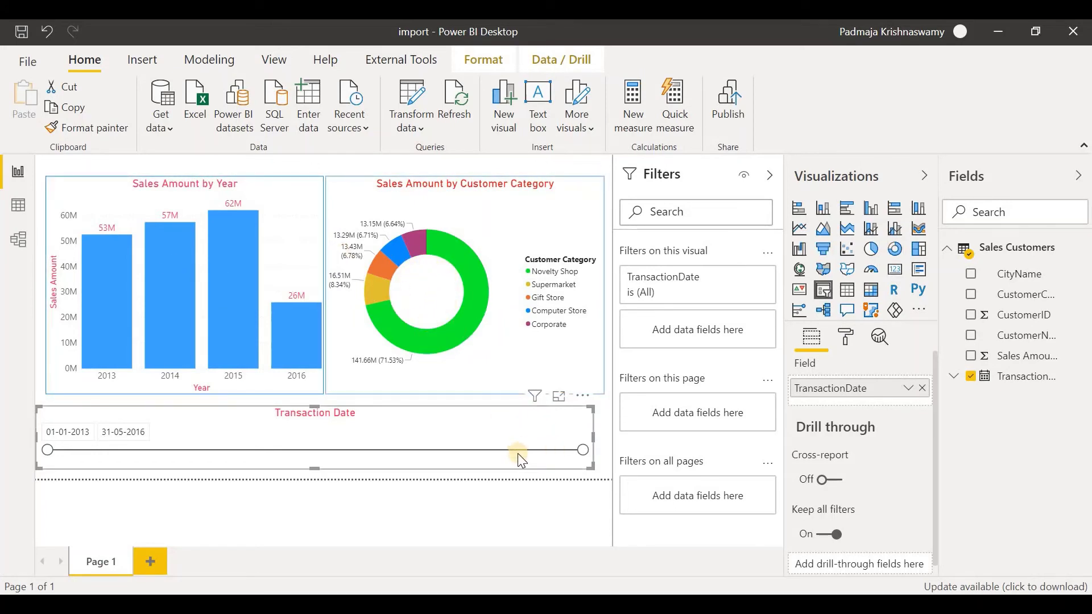
pyautogui.click(404, 325)
pyautogui.click(403, 298)
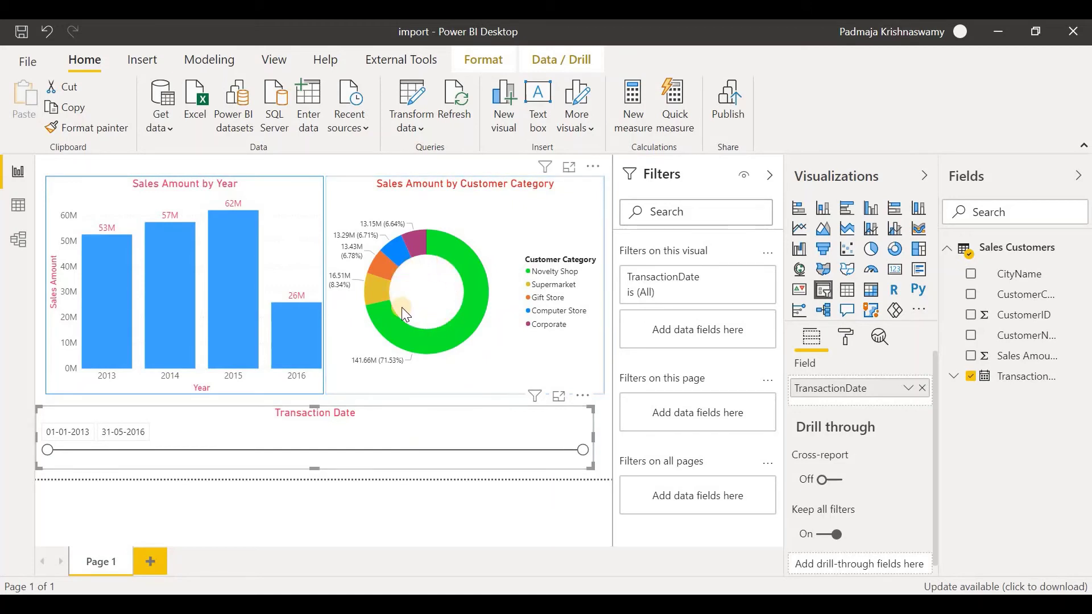
pyautogui.click(411, 247)
pyautogui.click(465, 261)
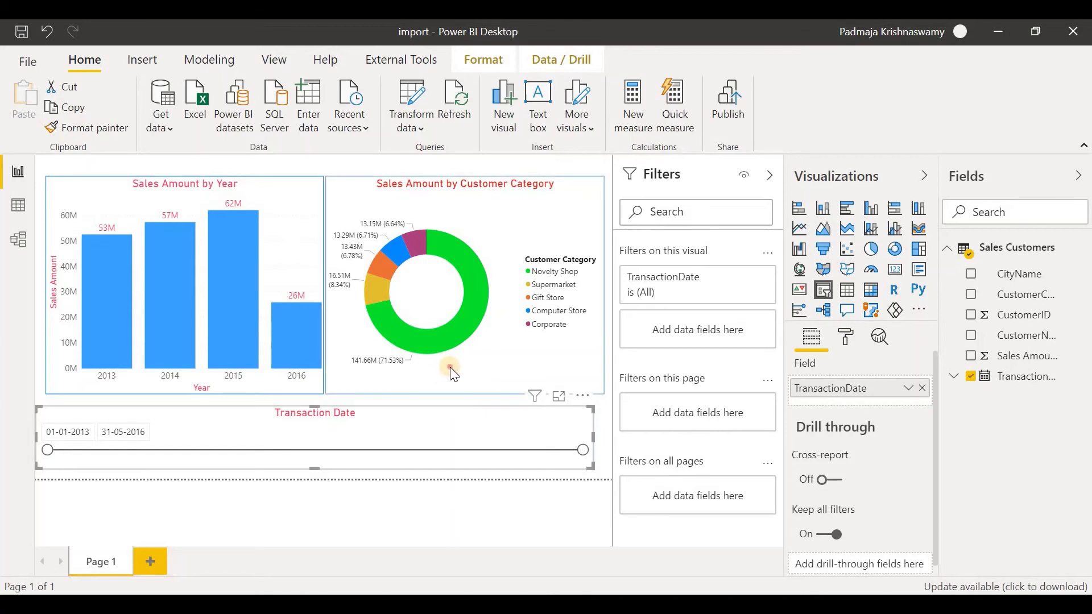
# Shorten the donut chart from its lower edge and add a card beneath it showing Sales Amount
pyautogui.click(465, 393)
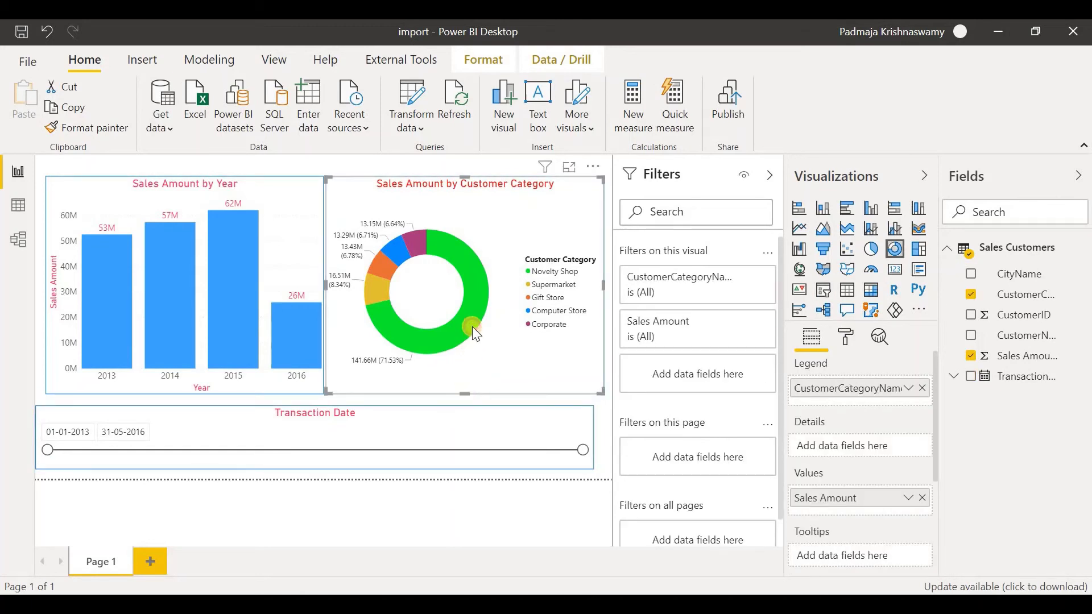
pyautogui.moveTo(472, 327); pyautogui.dragTo(473, 312)
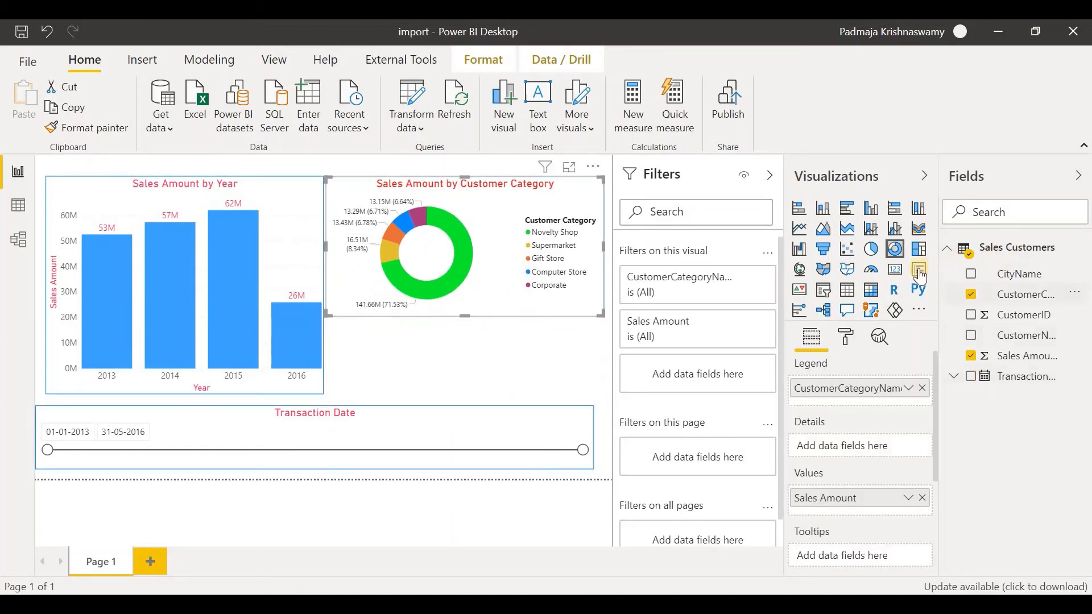
pyautogui.click(568, 348)
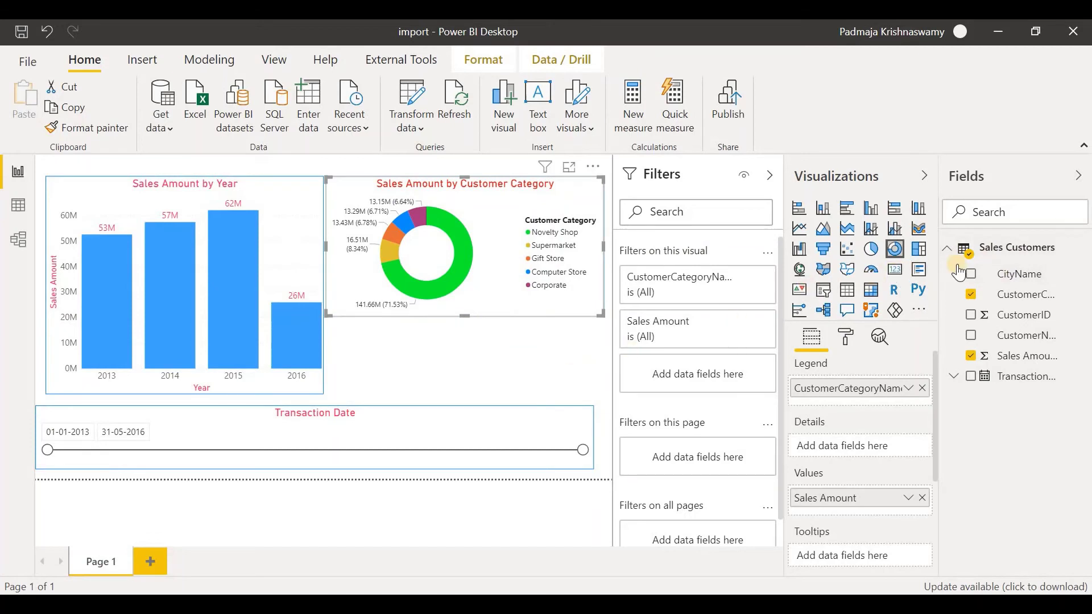
pyautogui.click(893, 274)
pyautogui.moveTo(329, 356); pyautogui.dragTo(380, 364)
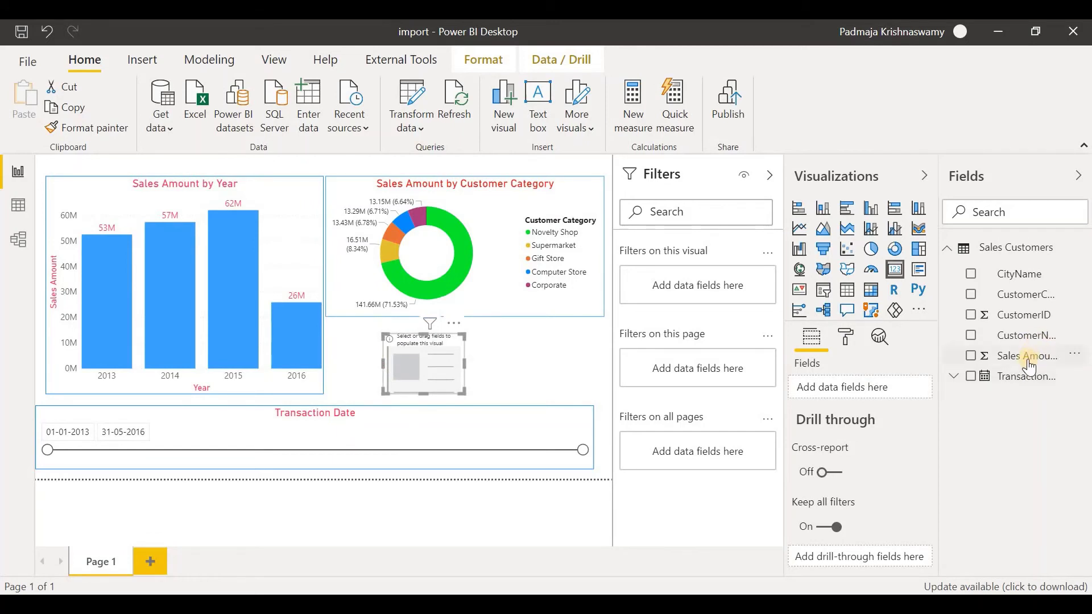
pyautogui.moveTo(1027, 356); pyautogui.dragTo(884, 397)
pyautogui.moveTo(476, 363); pyautogui.dragTo(488, 364)
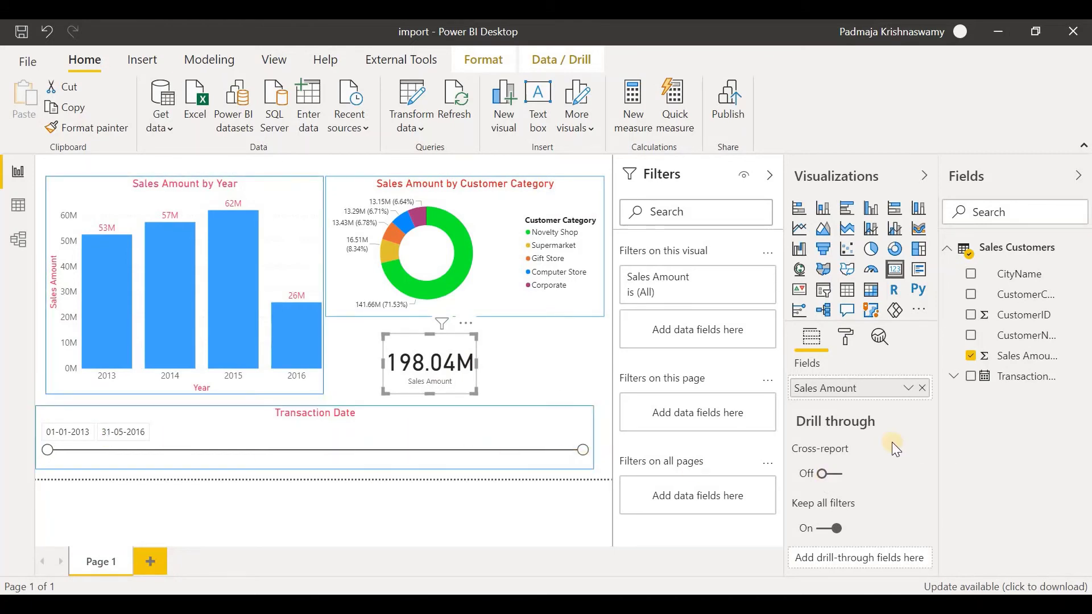
# Format the card's data label with a red color and a text size of 30 pt
pyautogui.click(846, 337)
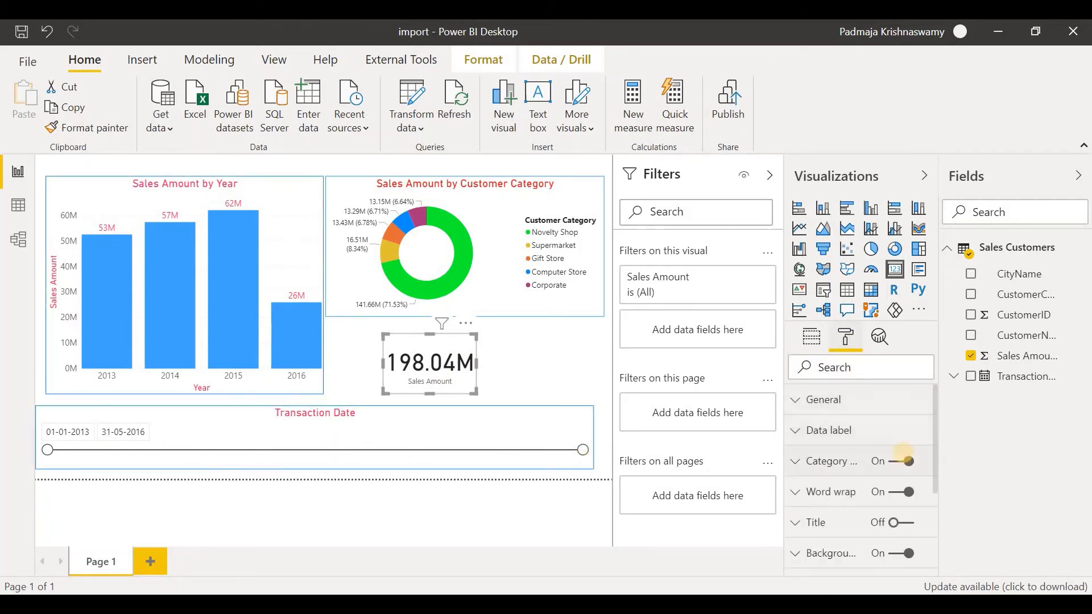
pyautogui.click(842, 431)
pyautogui.scroll(-3, 830, 432)
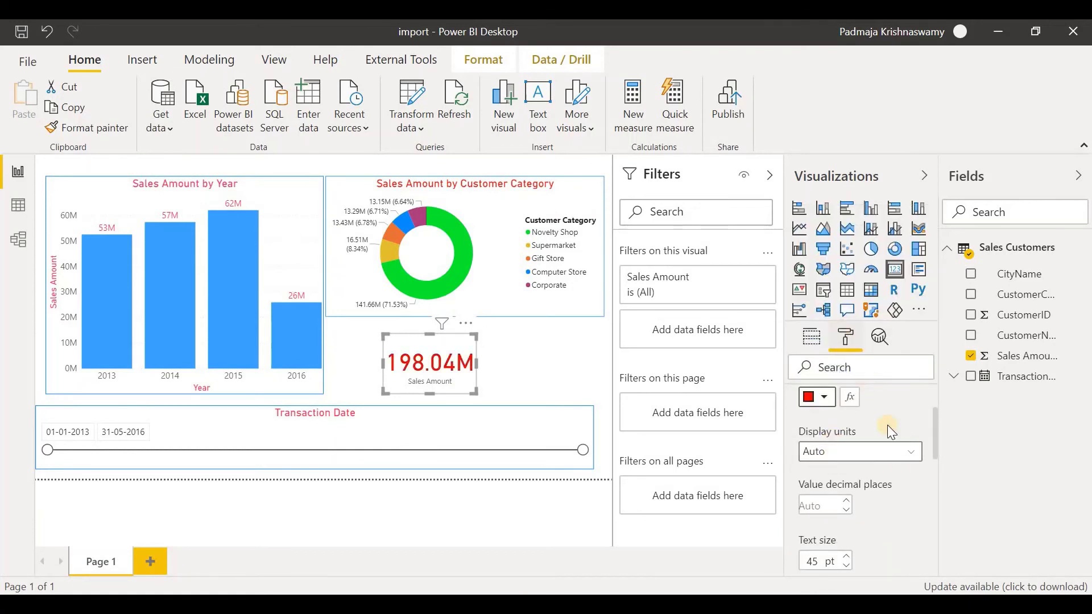
pyautogui.scroll(-3, 830, 489)
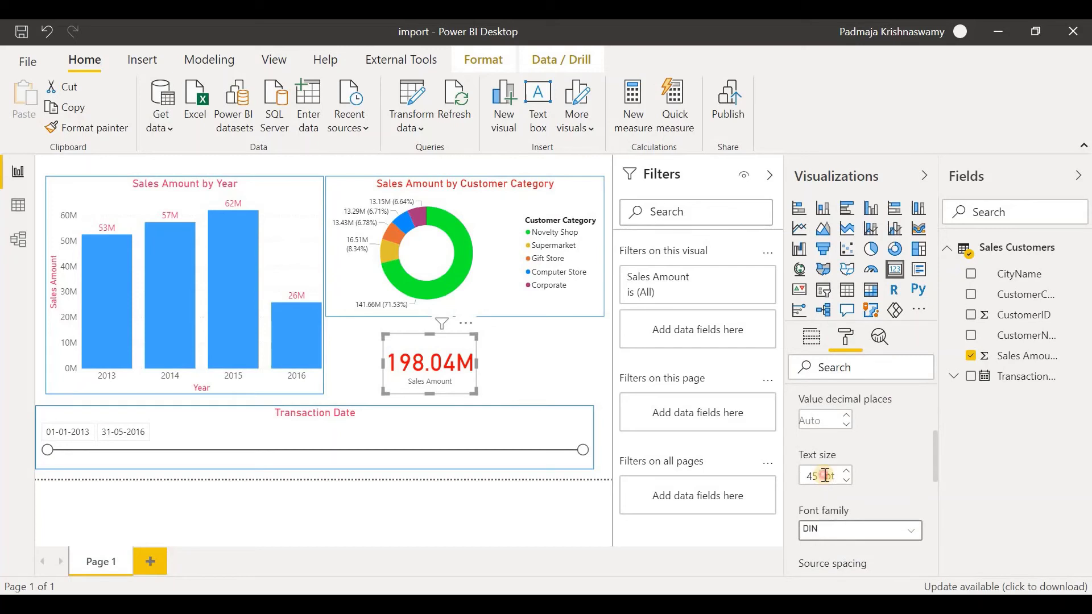
pyautogui.moveTo(825, 476); pyautogui.dragTo(926, 508)
pyautogui.write('30')
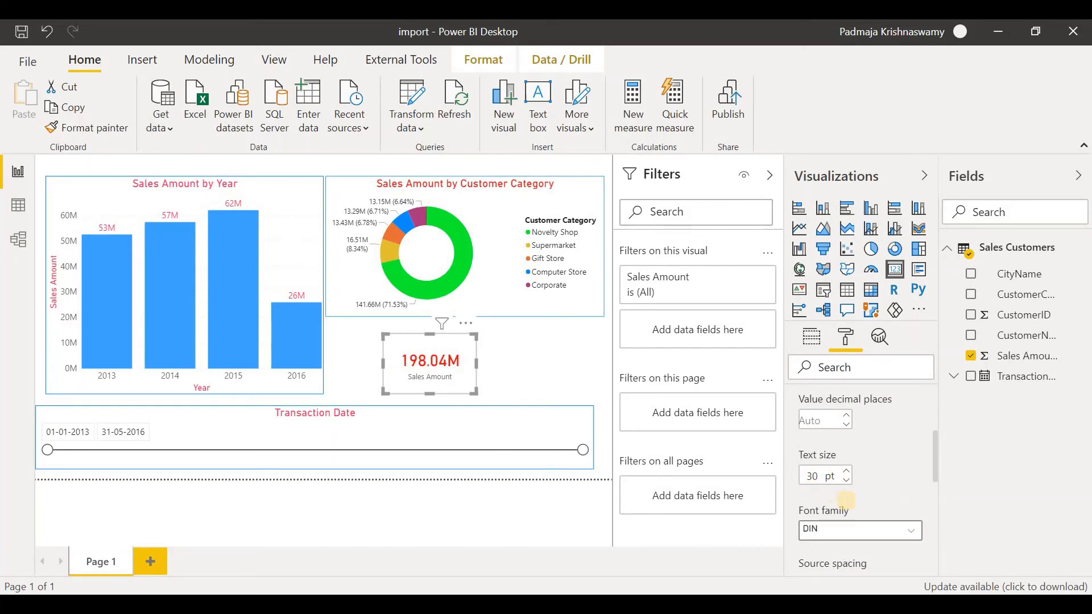
# Place the card inside the donut's hole, sized to fit, and stretch the donut chart back down to the column chart's lower edge
pyautogui.moveTo(444, 361); pyautogui.dragTo(439, 250)
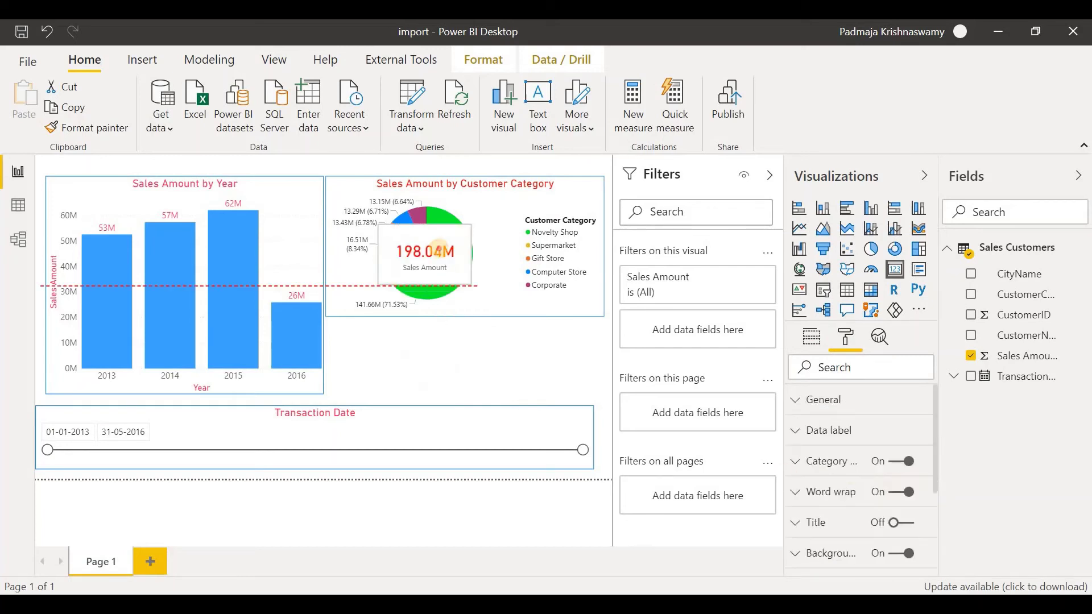
pyautogui.click(458, 316)
pyautogui.moveTo(459, 317); pyautogui.dragTo(453, 400)
pyautogui.click(454, 401)
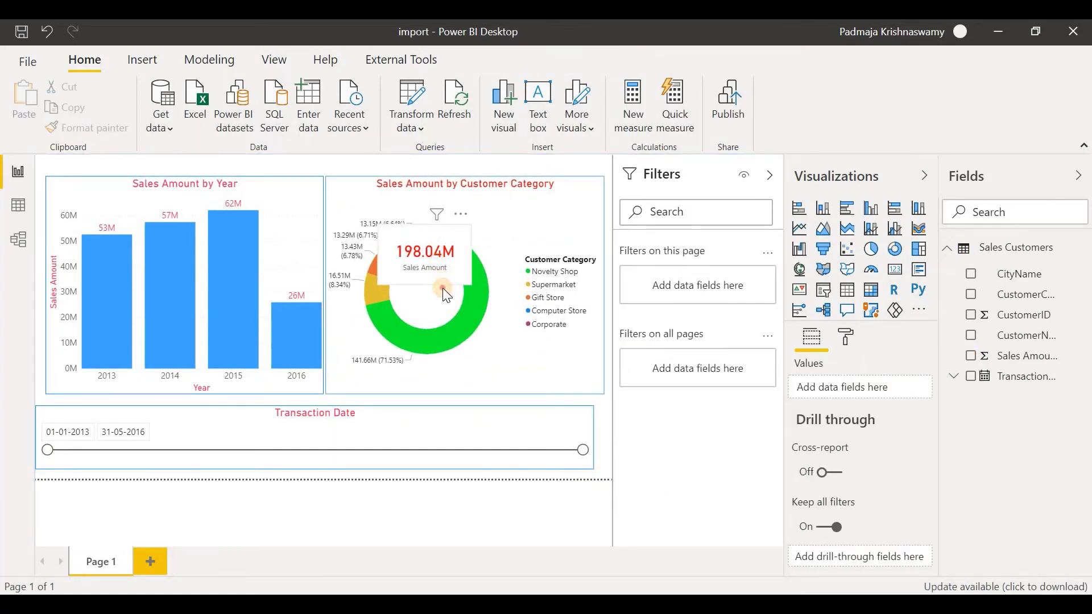
pyautogui.moveTo(443, 288); pyautogui.dragTo(446, 318)
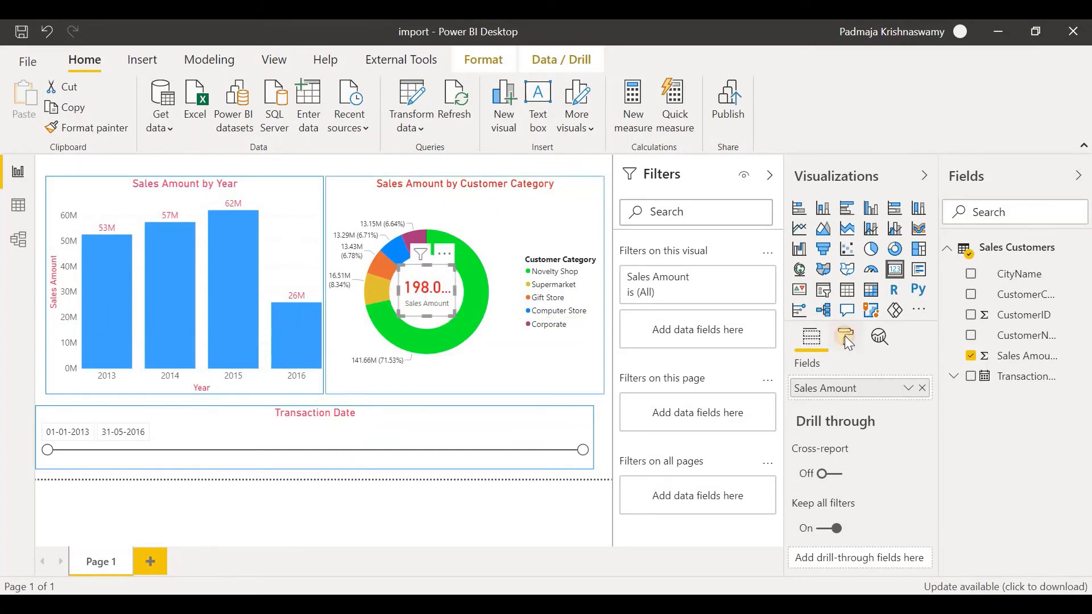
# Turn off the card's category label and turn on its title
pyautogui.click(846, 337)
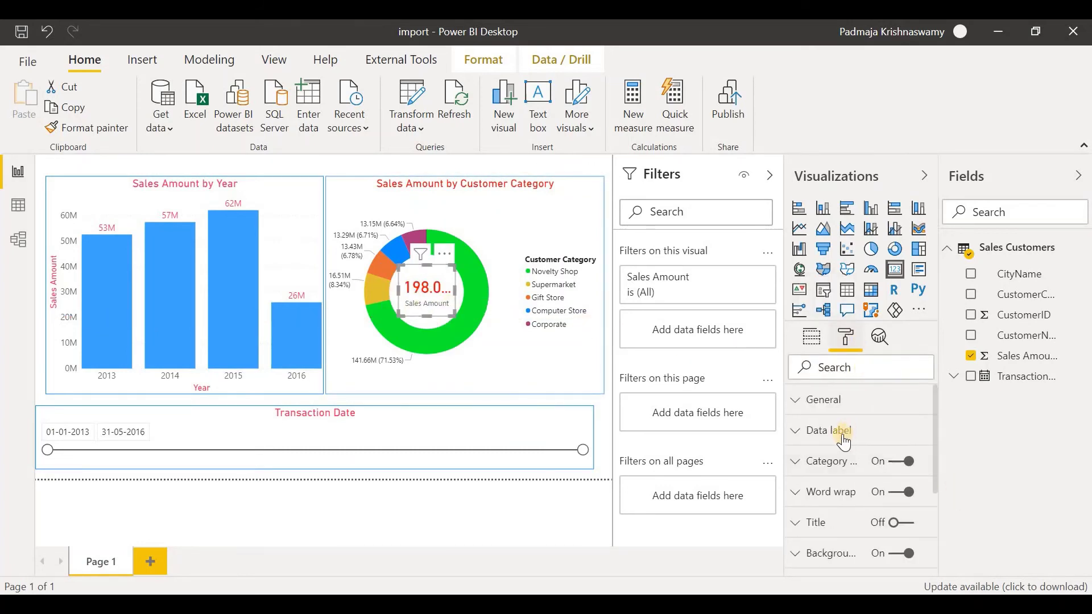
pyautogui.click(898, 464)
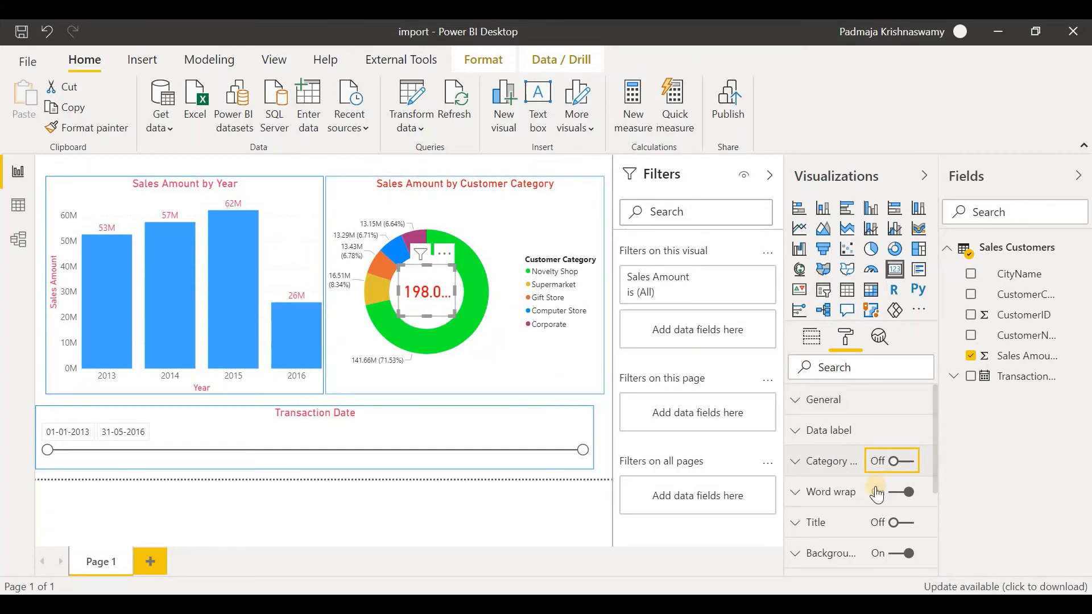
pyautogui.scroll(-3, 910, 486)
pyautogui.click(910, 438)
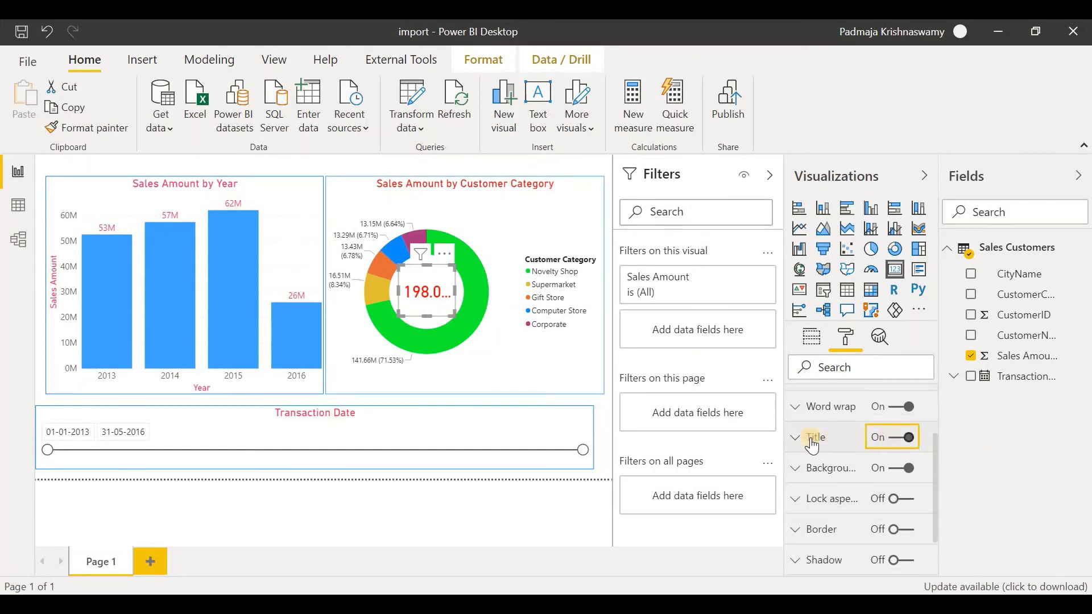
# Set the card's title to Sales Amount, centre-aligned with a text size of 17 pt
pyautogui.click(842, 444)
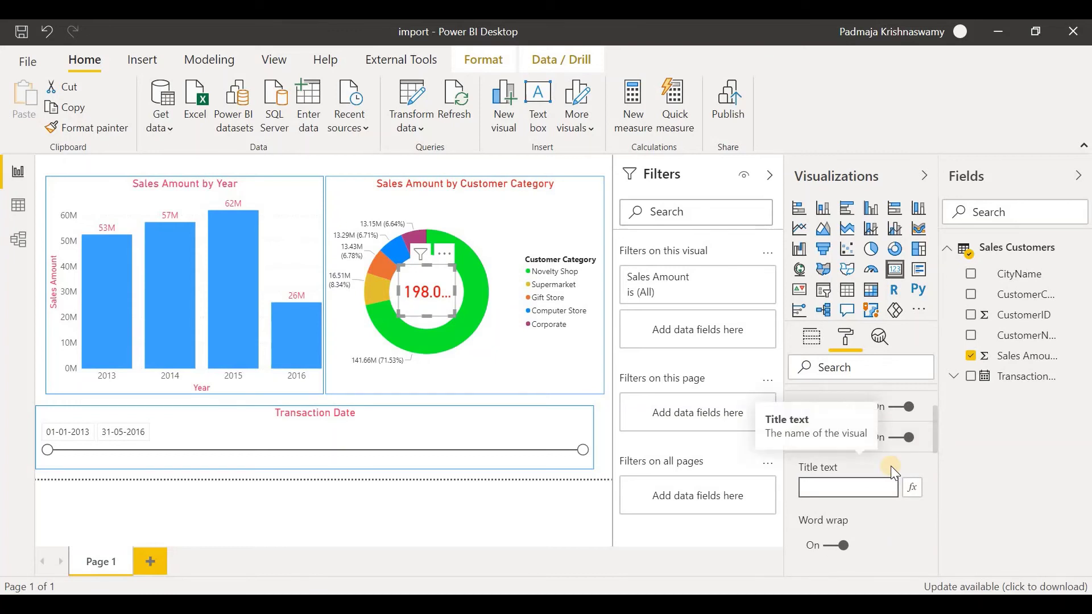
pyautogui.scroll(-3, 881, 524)
pyautogui.scroll(-2, 880, 524)
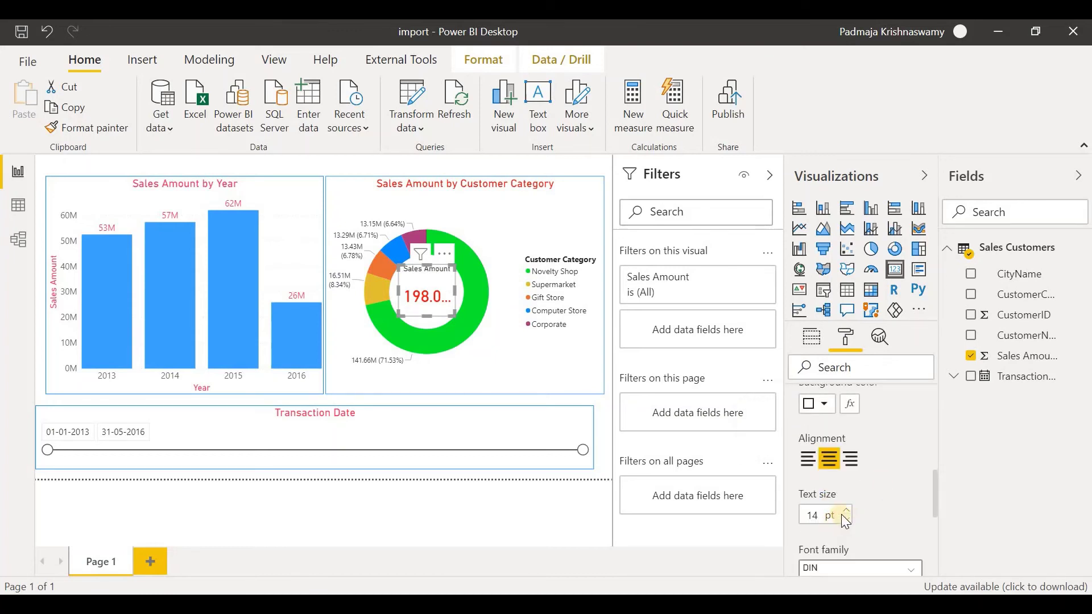
pyautogui.click(847, 511)
pyautogui.click(847, 510)
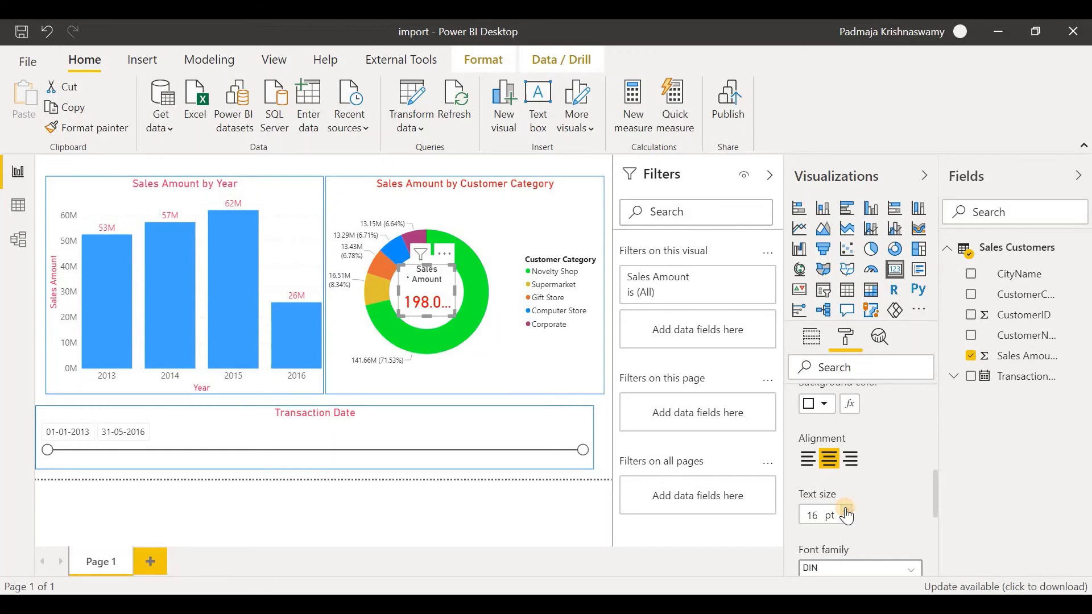
pyautogui.click(847, 511)
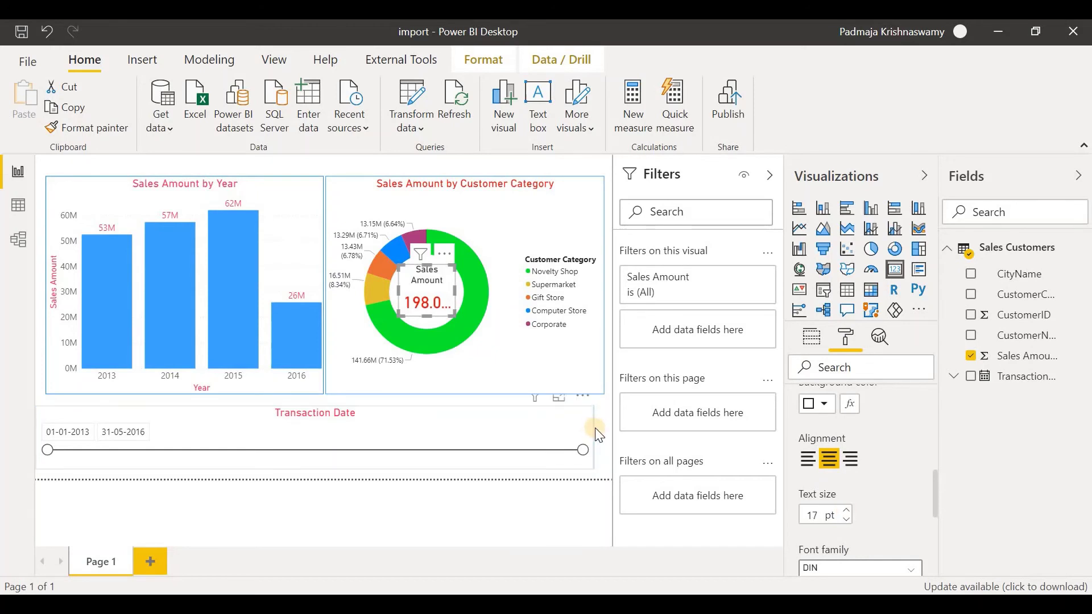
# Widen the Transaction Date slicer to the donut chart's outer edge and widen the card to fit its full value
pyautogui.moveTo(594, 432); pyautogui.dragTo(604, 432)
pyautogui.click(415, 302)
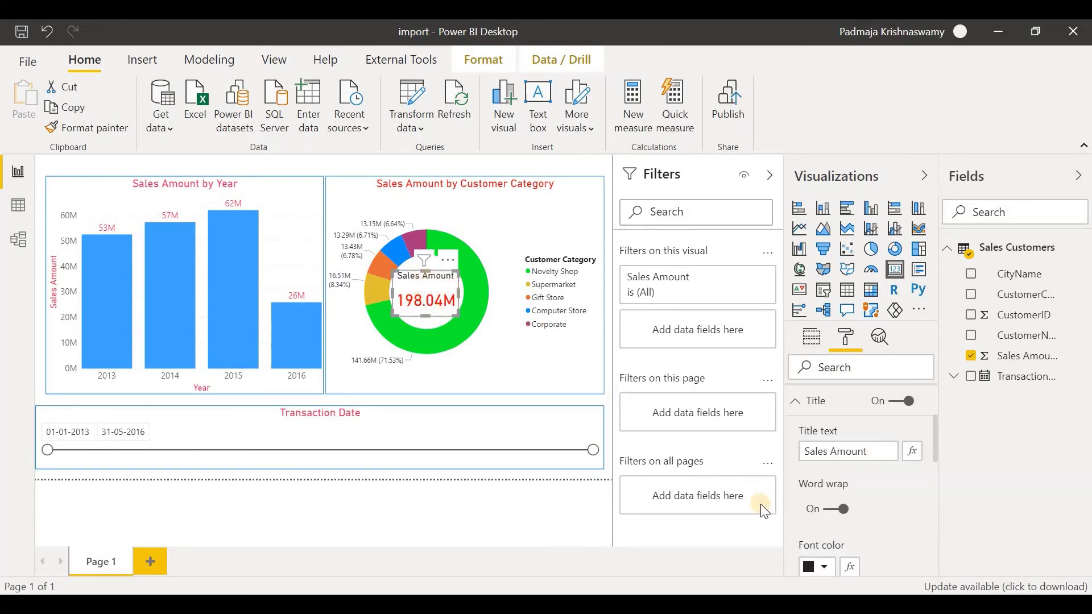
pyautogui.click(812, 338)
# Bring the Sales Amount card to the front of the donut chart
pyautogui.click(484, 60)
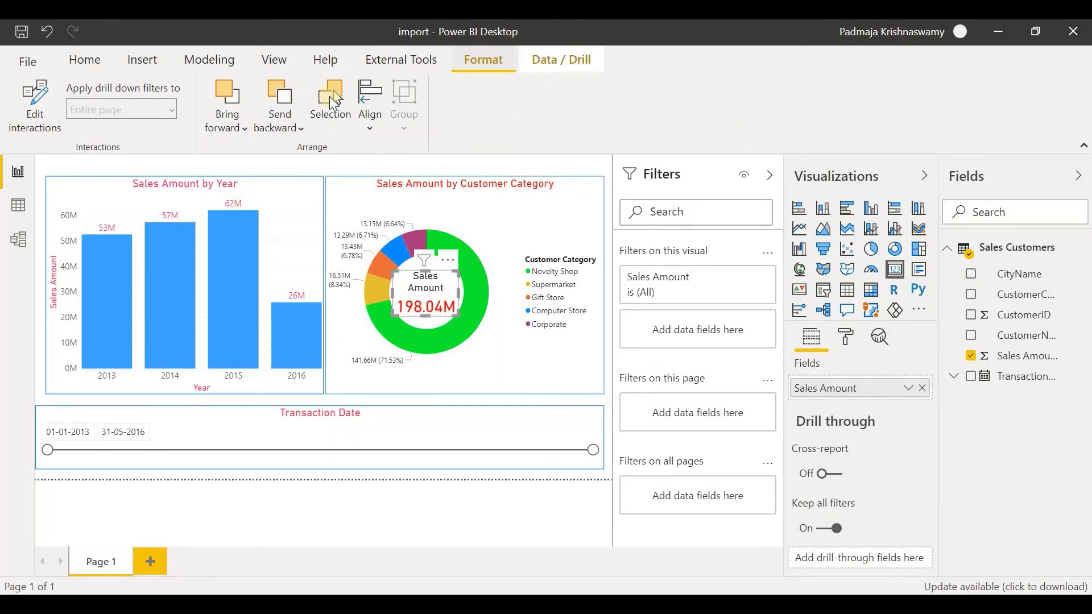
pyautogui.click(245, 128)
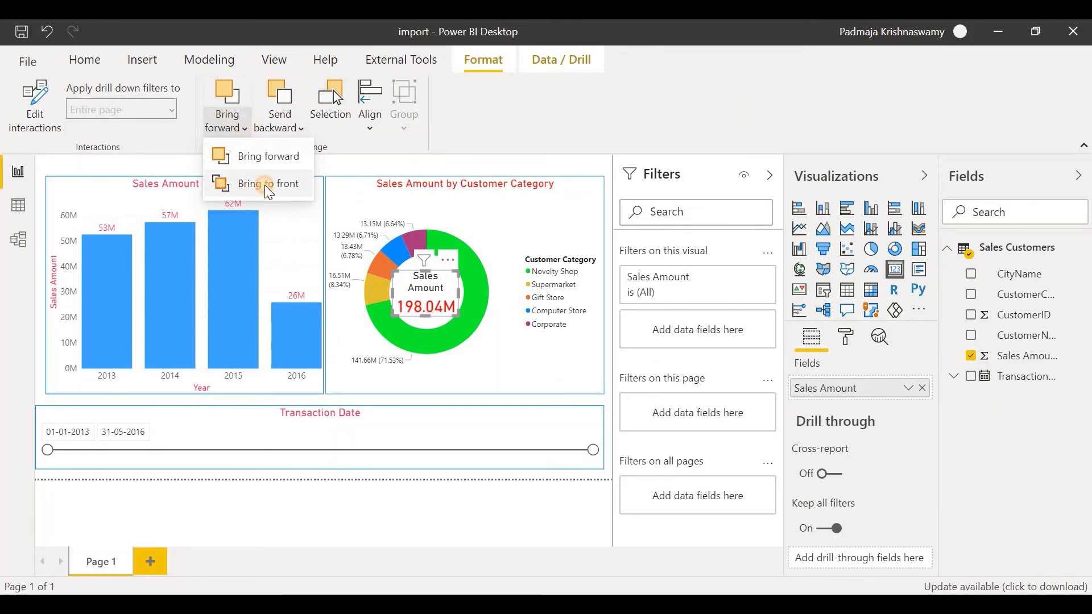
pyautogui.click(264, 186)
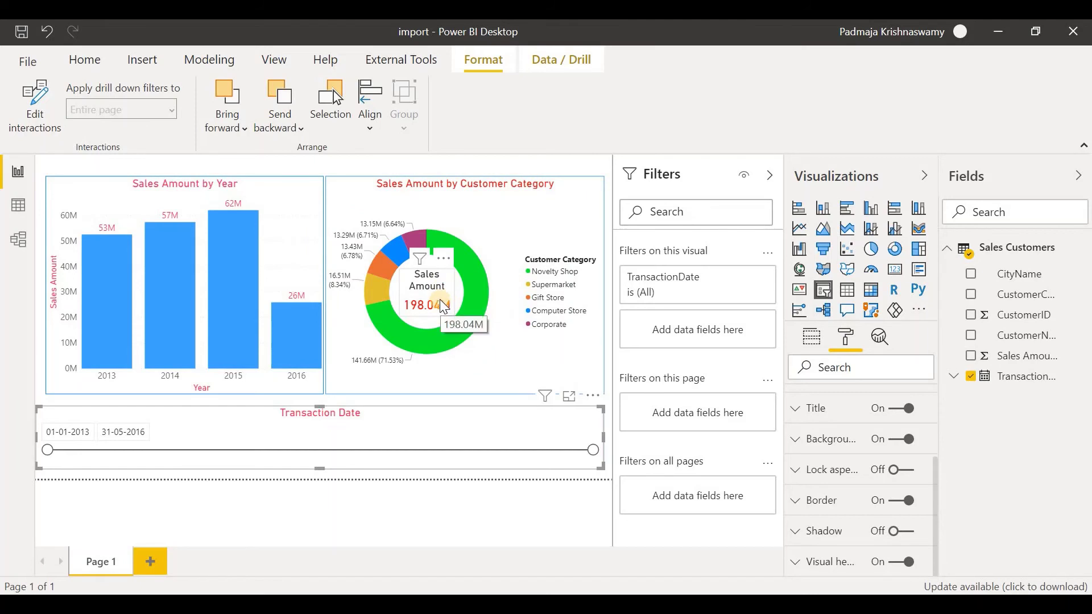
# Shorten the Transaction Date slicer's range to end at 10-10-2015 and inspect the donut chart's category values
pyautogui.moveTo(552, 450); pyautogui.dragTo(491, 450)
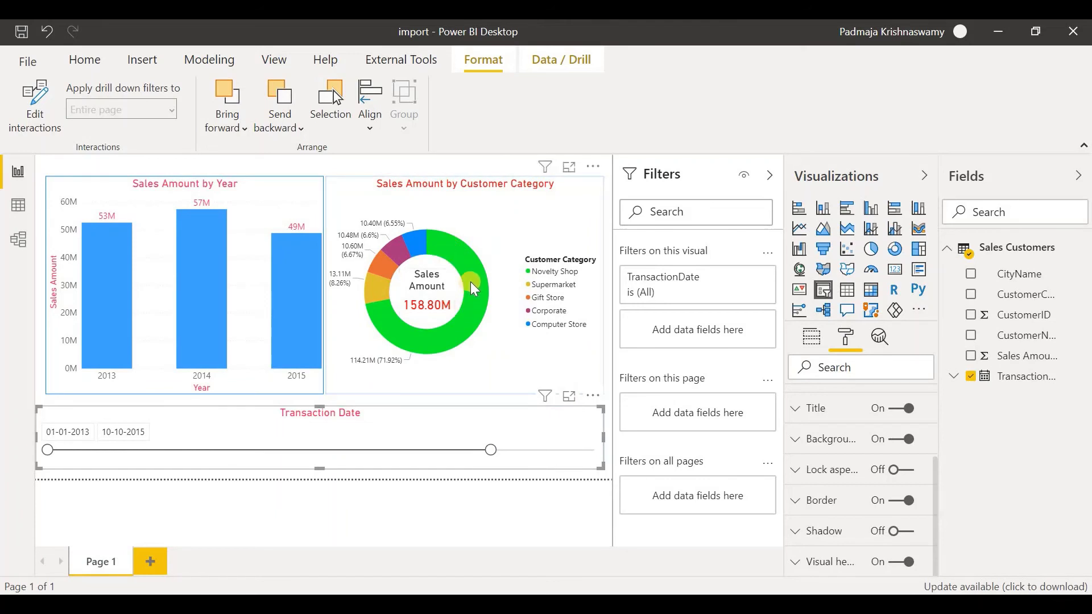
pyautogui.moveTo(469, 296)
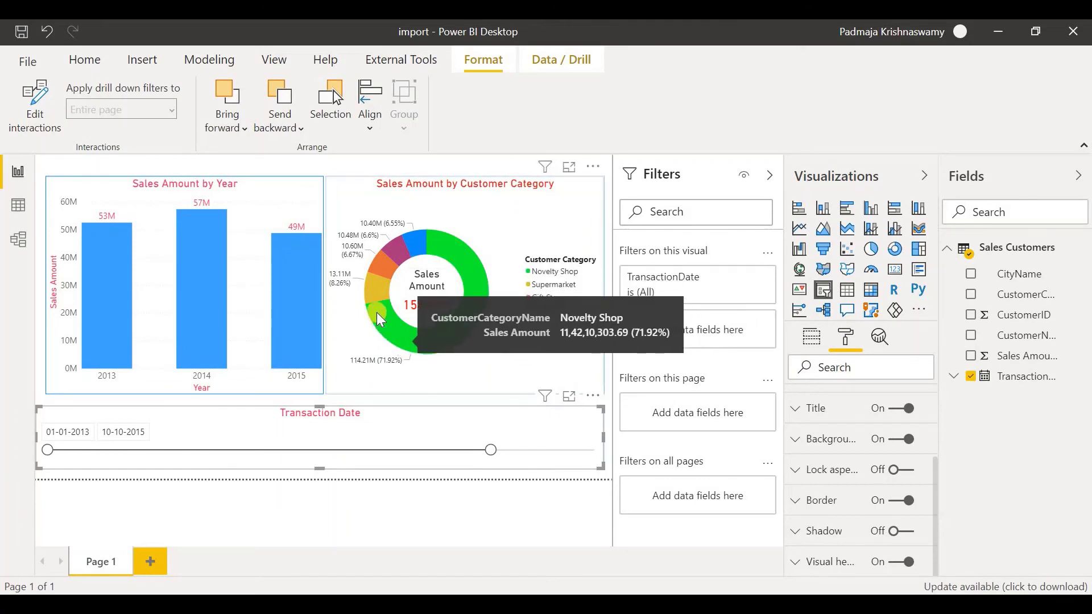
pyautogui.moveTo(370, 292)
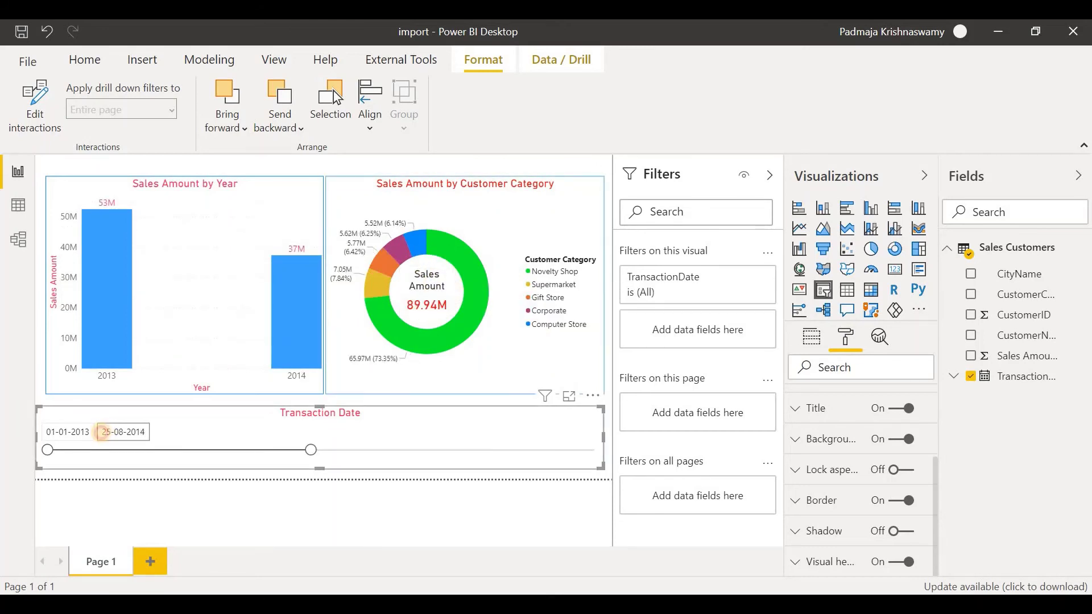
# Set the Transaction Date slicer's end date to 31-12-2015 and inspect the donut chart's Supermarket segment
pyautogui.click(104, 432)
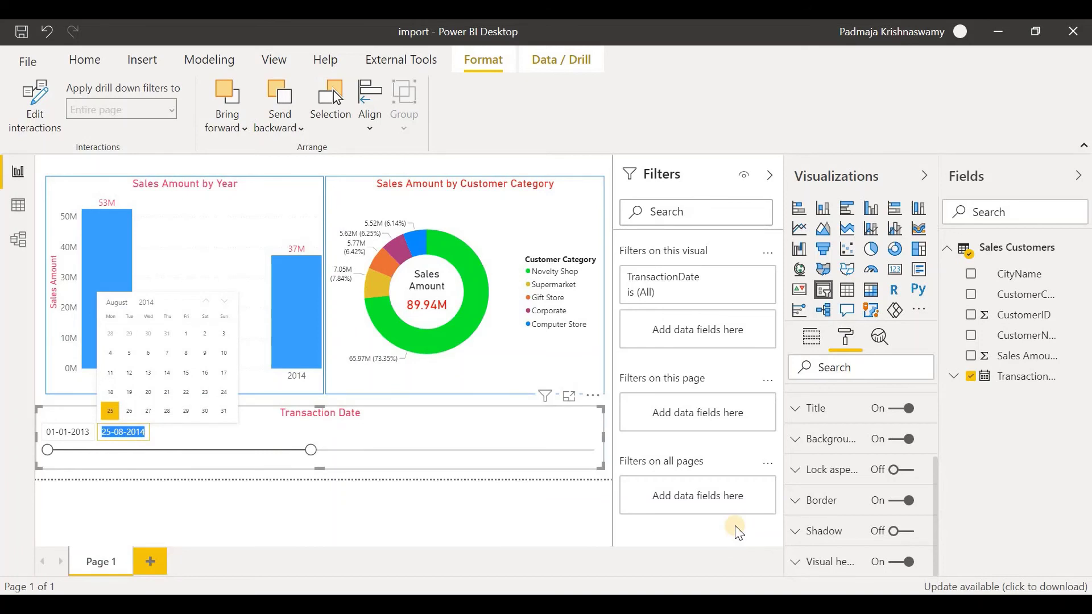
pyautogui.write('31-12-2015')
pyautogui.press('Return')
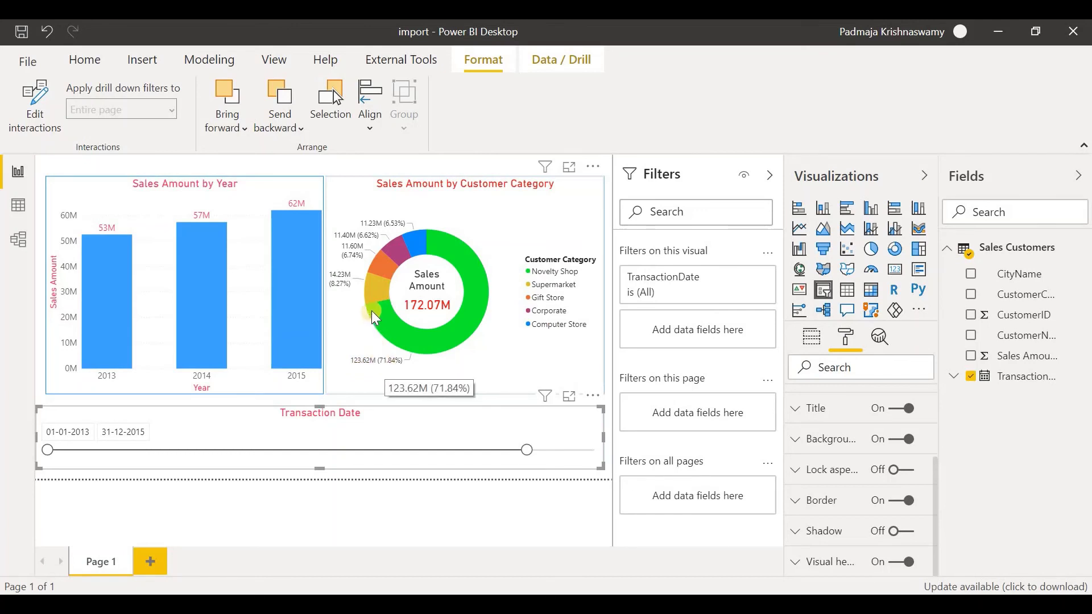
pyautogui.moveTo(373, 285)
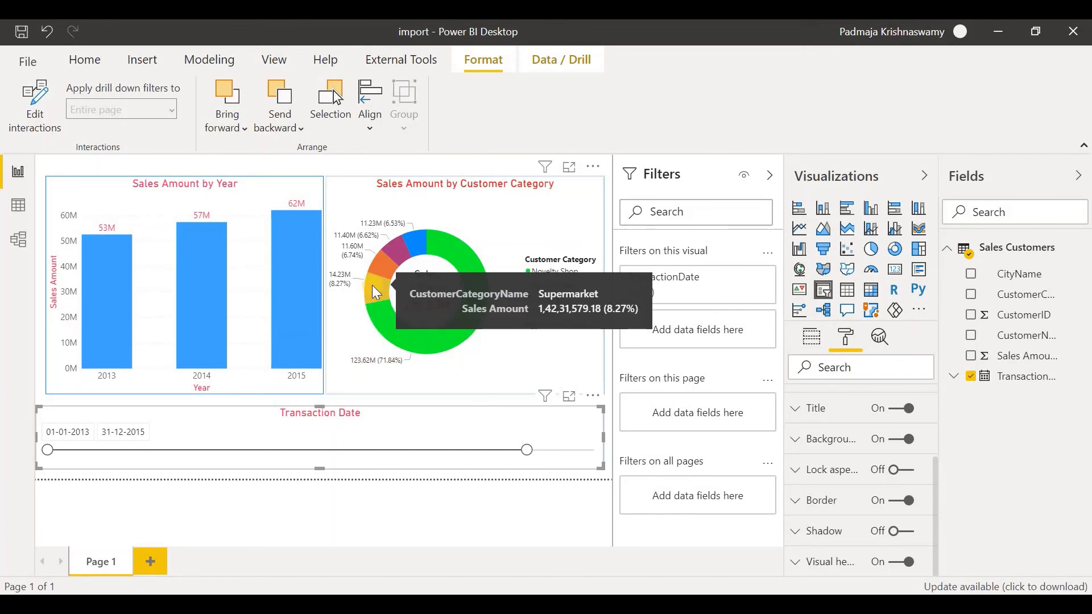
# Cross-highlight the report by the 2015 column and examine the highlighted category sales in the donut chart
pyautogui.click(285, 304)
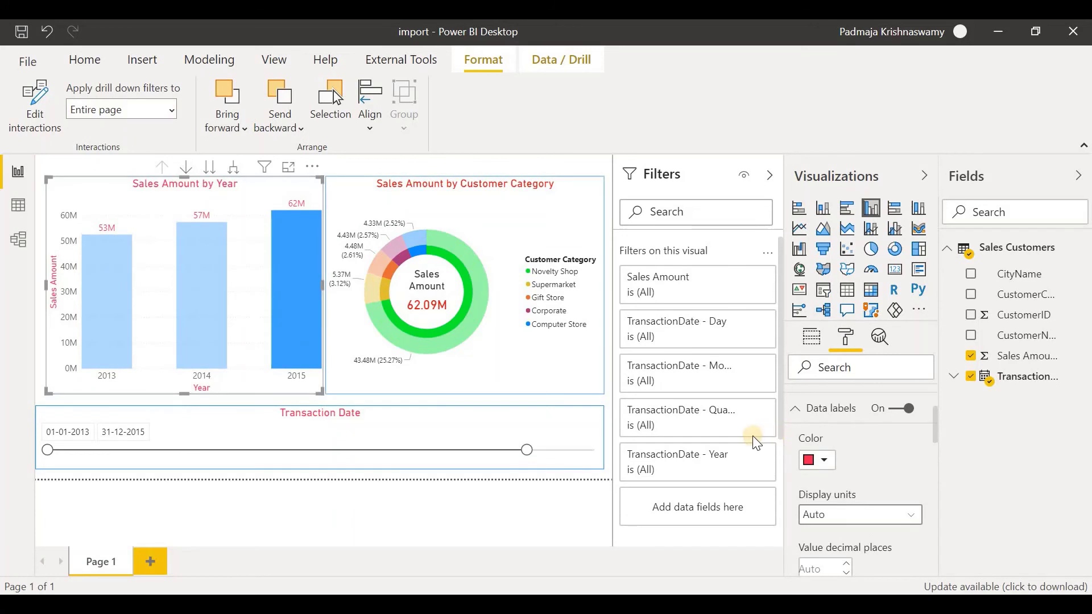
pyautogui.moveTo(446, 340)
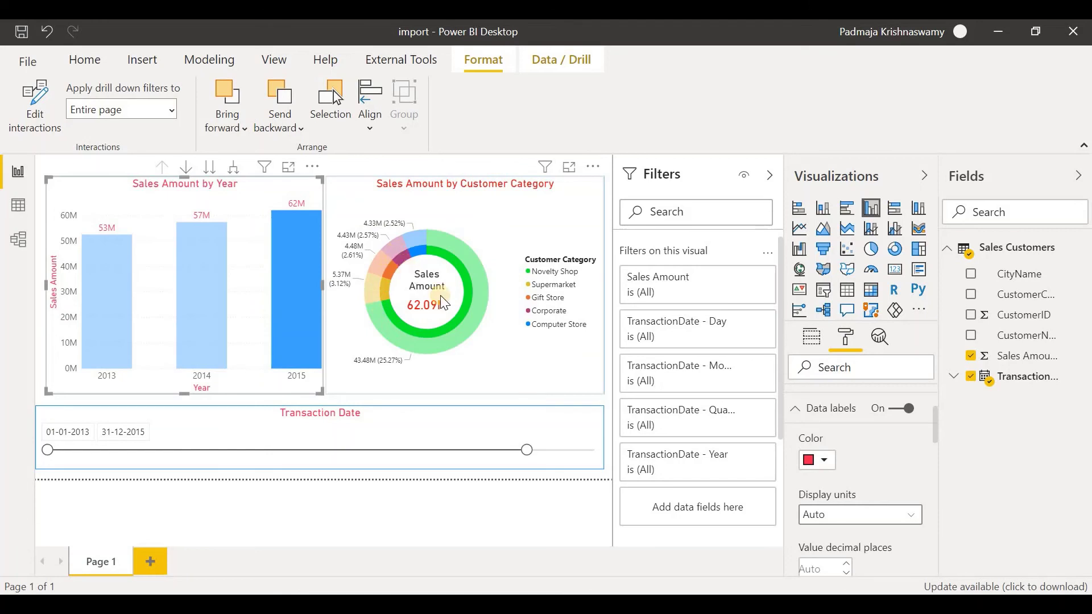
pyautogui.moveTo(458, 320)
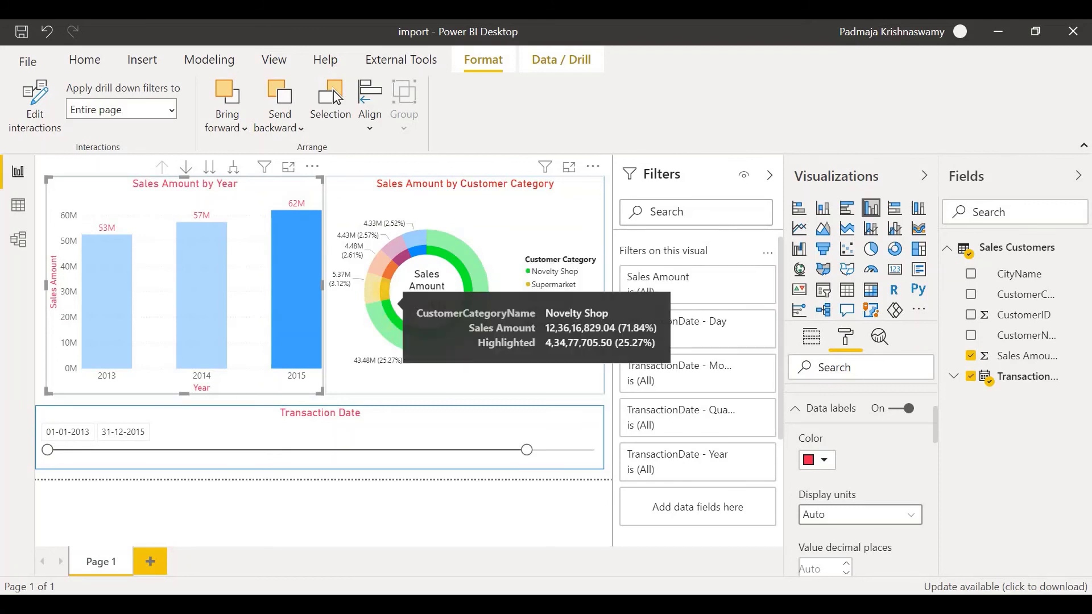
pyautogui.click(389, 297)
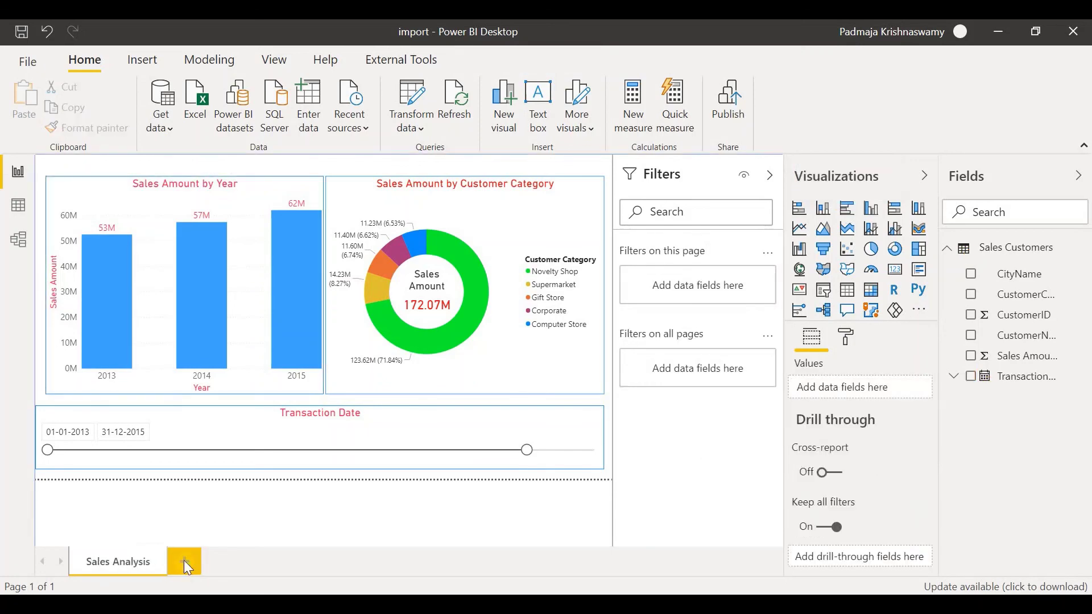
# Add a new report page and name it Sales by Category
pyautogui.click(188, 565)
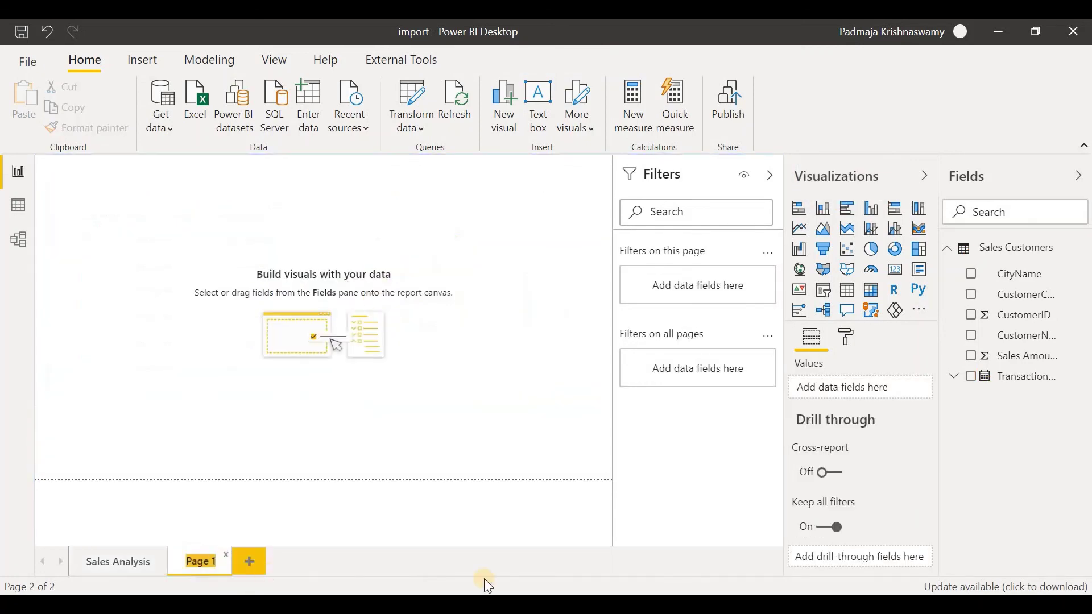
pyautogui.write('Sales by Category')
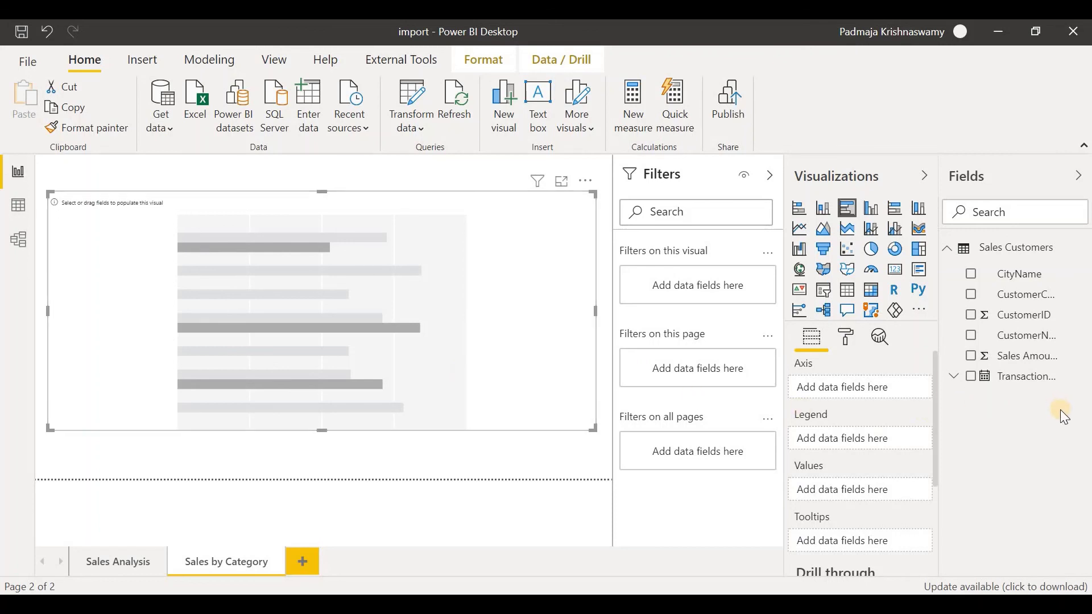
# Populate the clustered bar chart with Sales Amount as values, TransactionDate as axis and CustomerCategoryName as legend
pyautogui.moveTo(1009, 356); pyautogui.dragTo(889, 490)
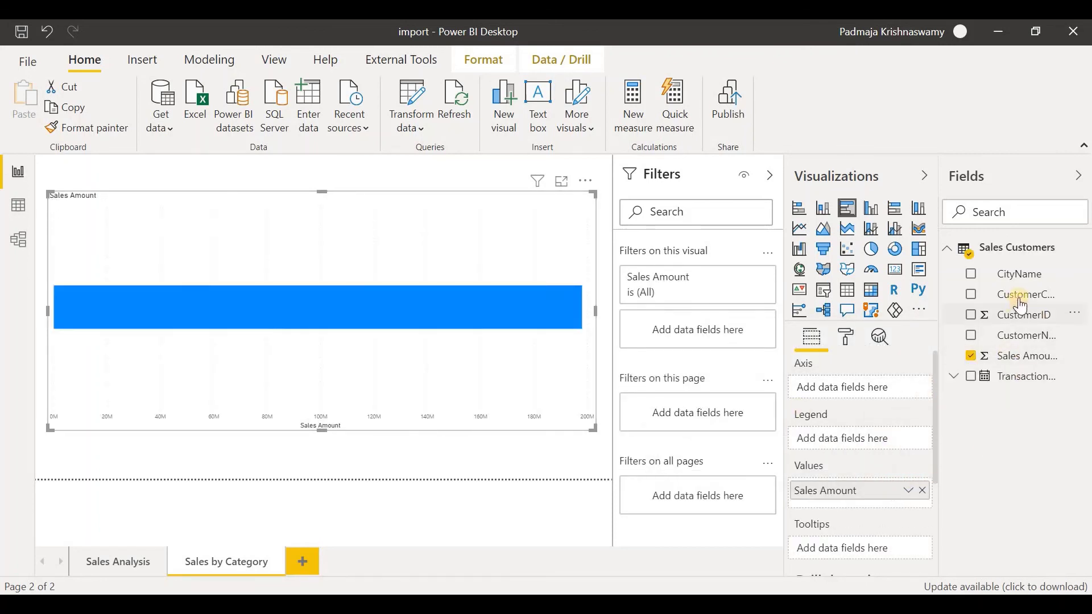
pyautogui.moveTo(1007, 378); pyautogui.dragTo(895, 391)
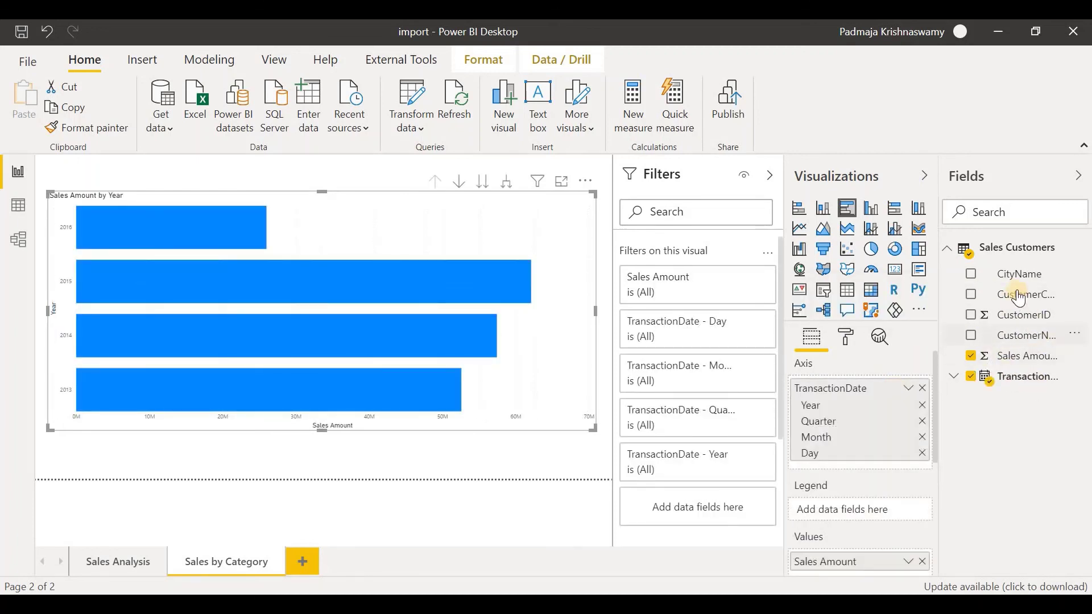
pyautogui.moveTo(1019, 294); pyautogui.dragTo(883, 506)
pyautogui.moveTo(190, 259)
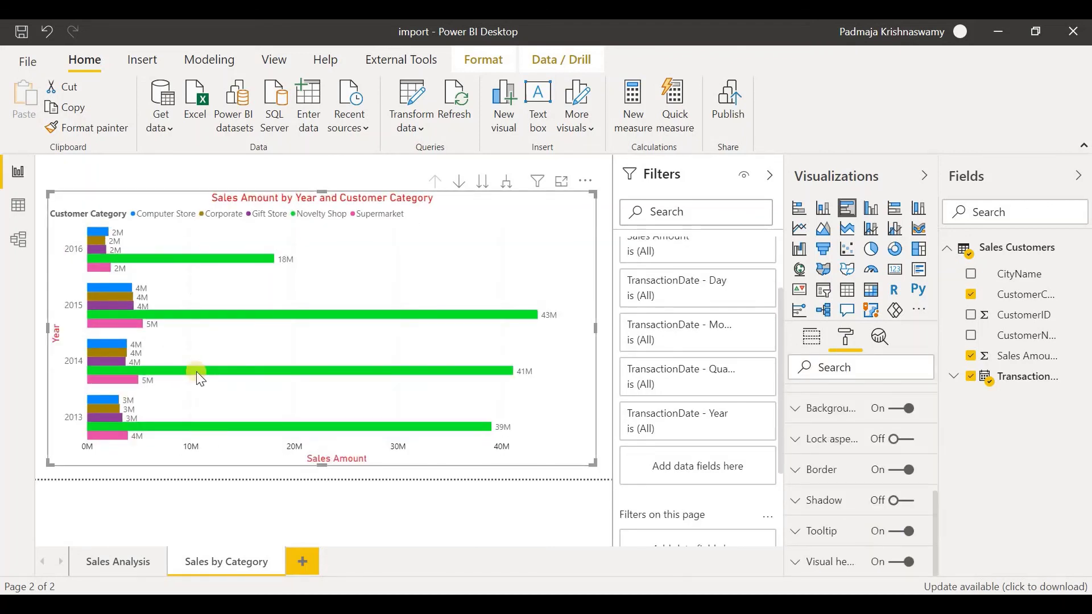
# Undo the last change on the Sales by Category page
pyautogui.moveTo(196, 371)
pyautogui.hotkey('ctrl', 'z')
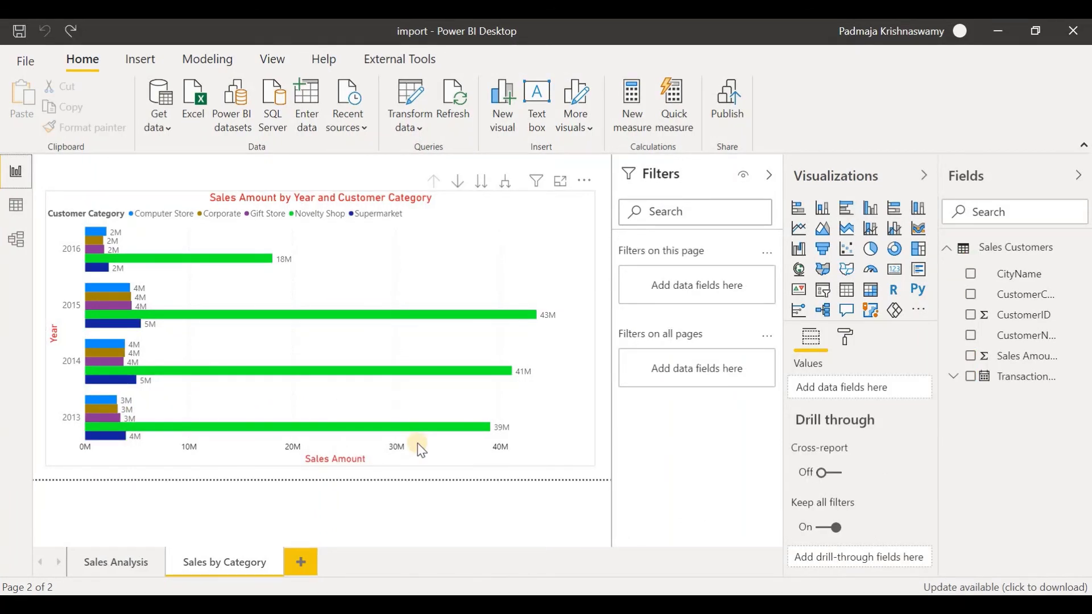